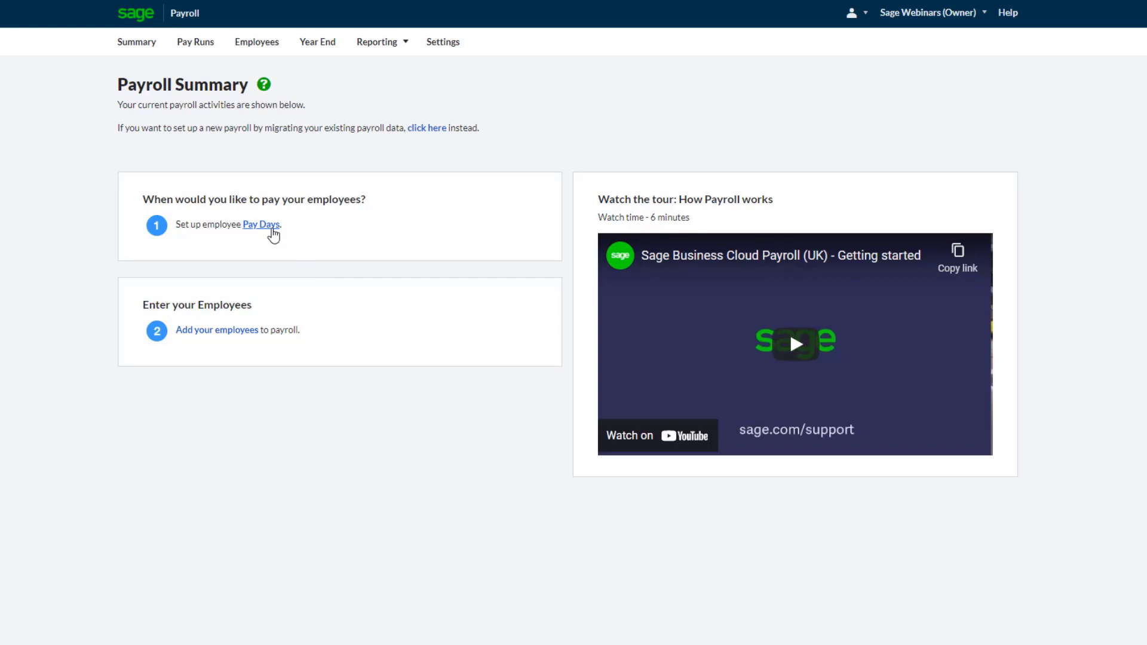
Open the monthly pay day setup and set pay on the same day of month, on the 25th
left_click(261, 224)
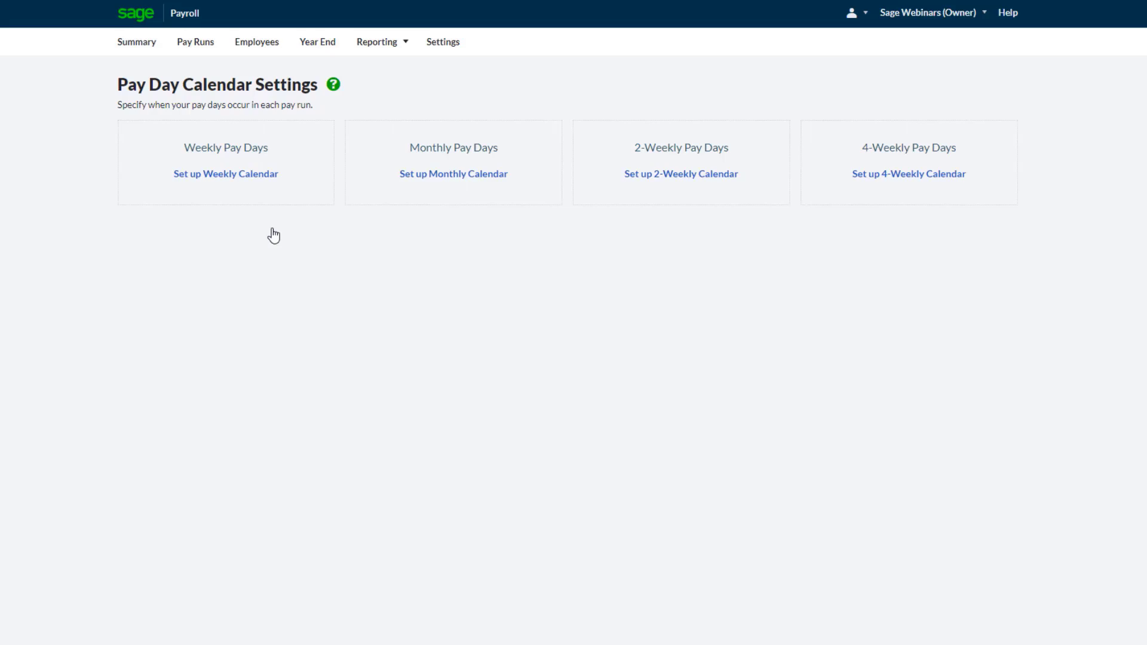
left_click(441, 179)
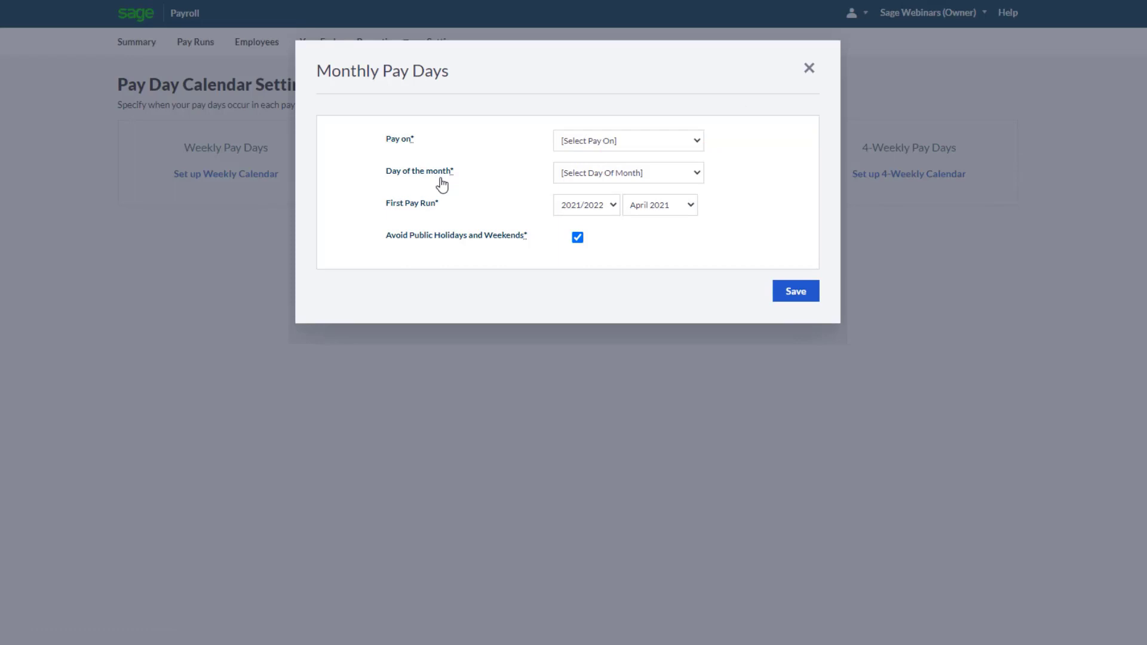
left_click(605, 143)
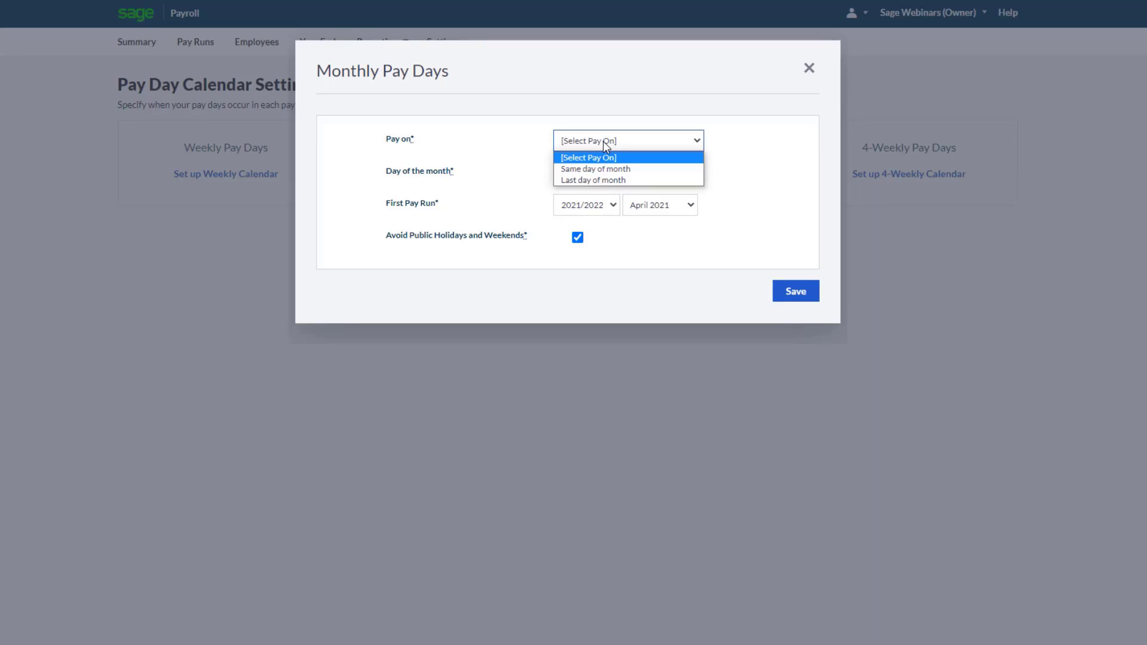
left_click(606, 169)
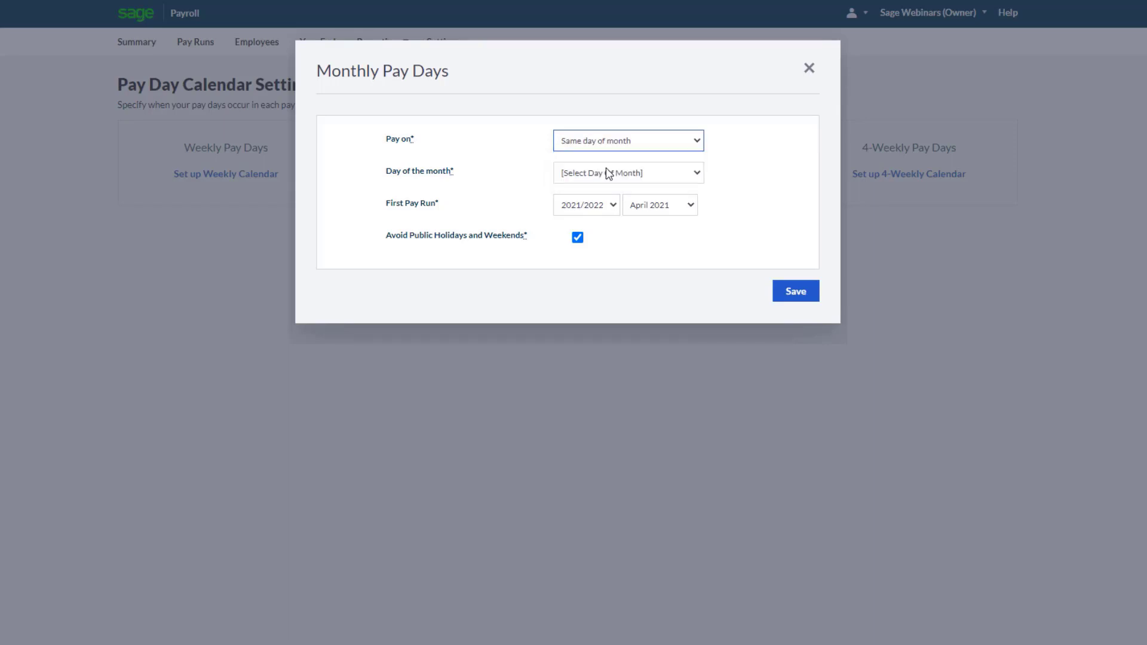
left_click(611, 176)
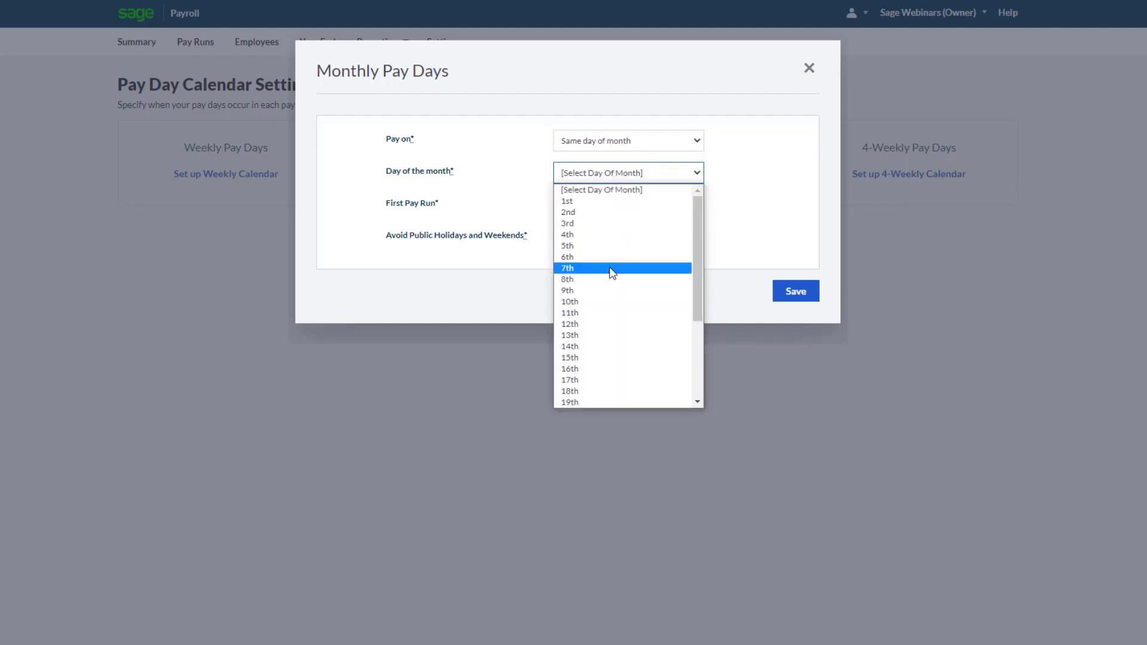
scroll(612, 273, "down", 4)
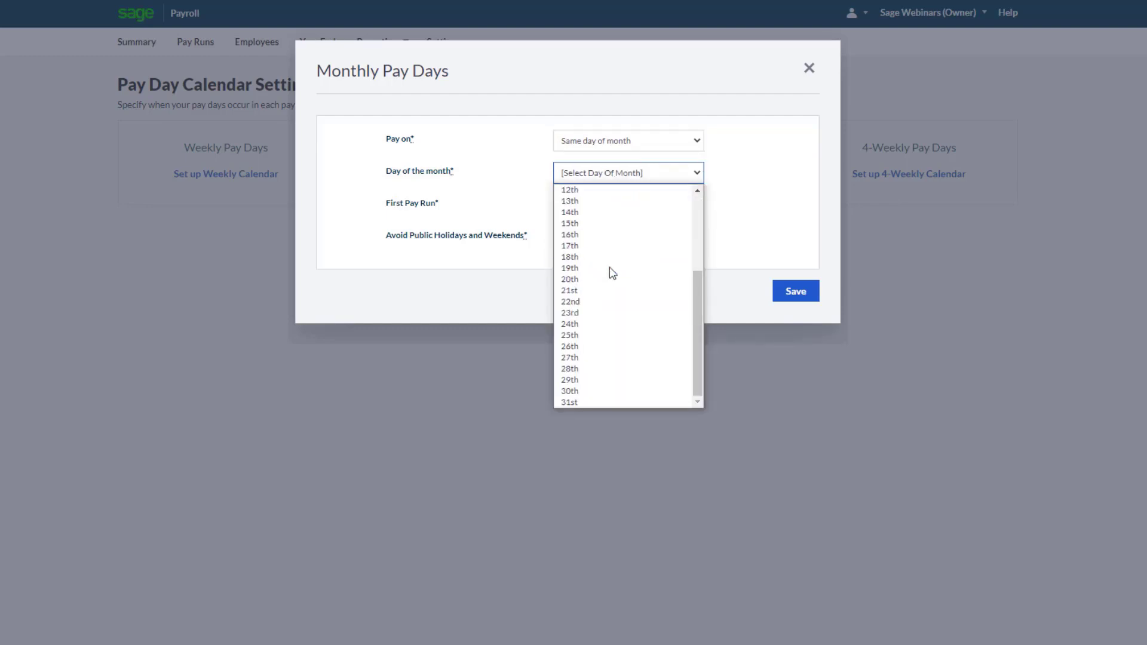
left_click(602, 335)
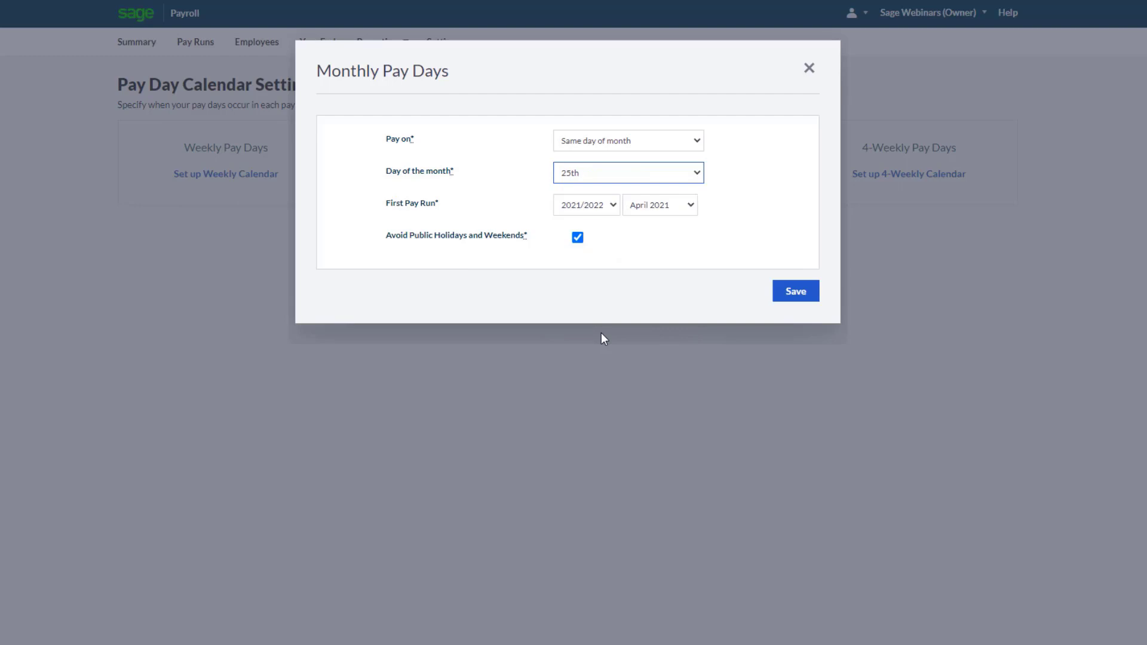
Set the first monthly pay run to October 2021 and save the monthly pay days
left_click(662, 212)
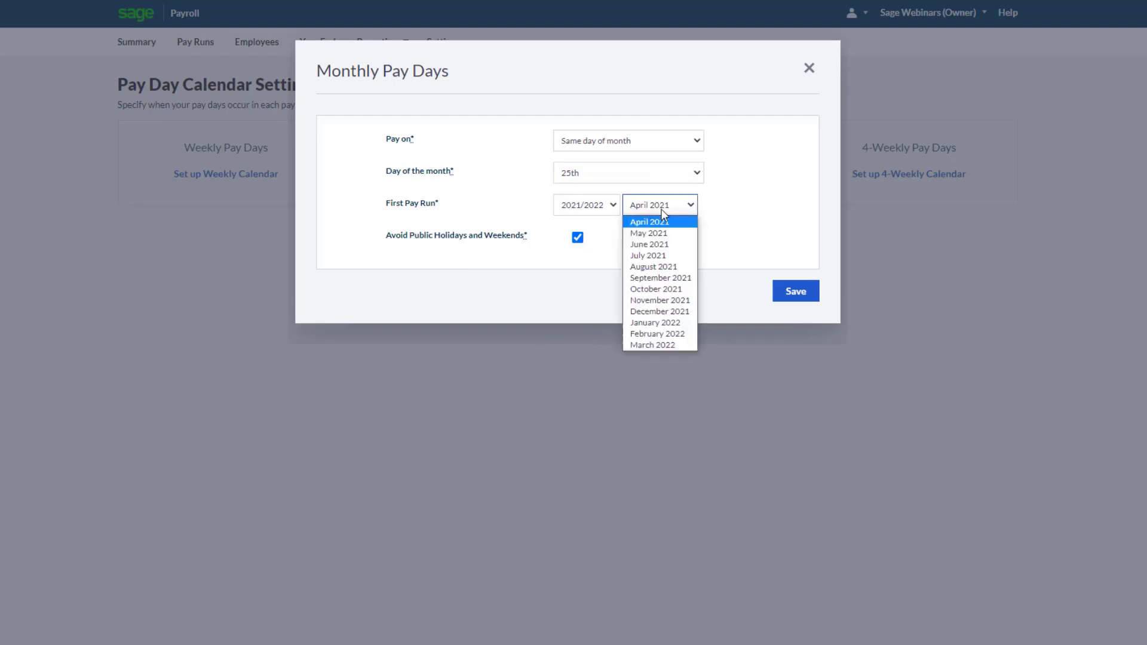
left_click(668, 289)
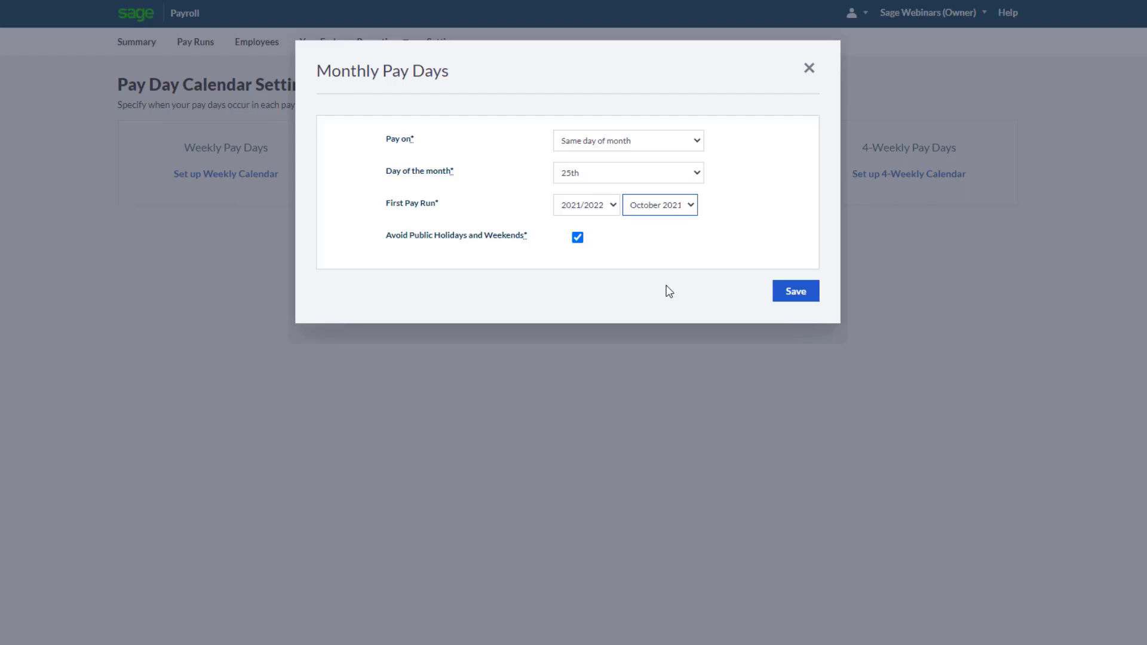
left_click(796, 294)
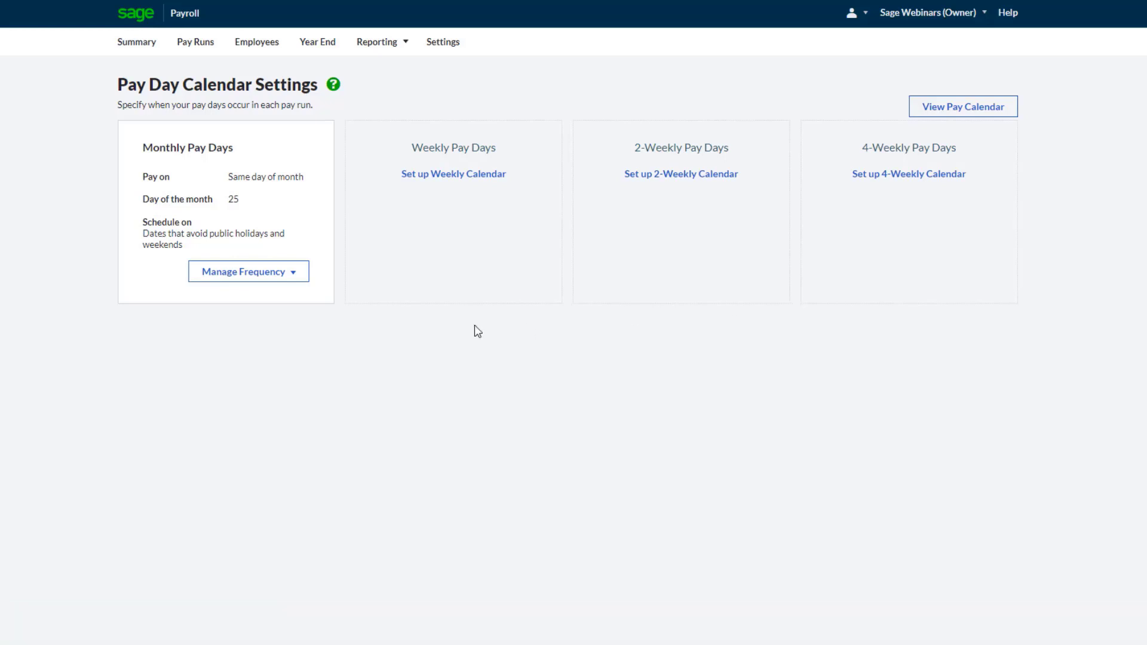
left_click(292, 276)
left_click(459, 176)
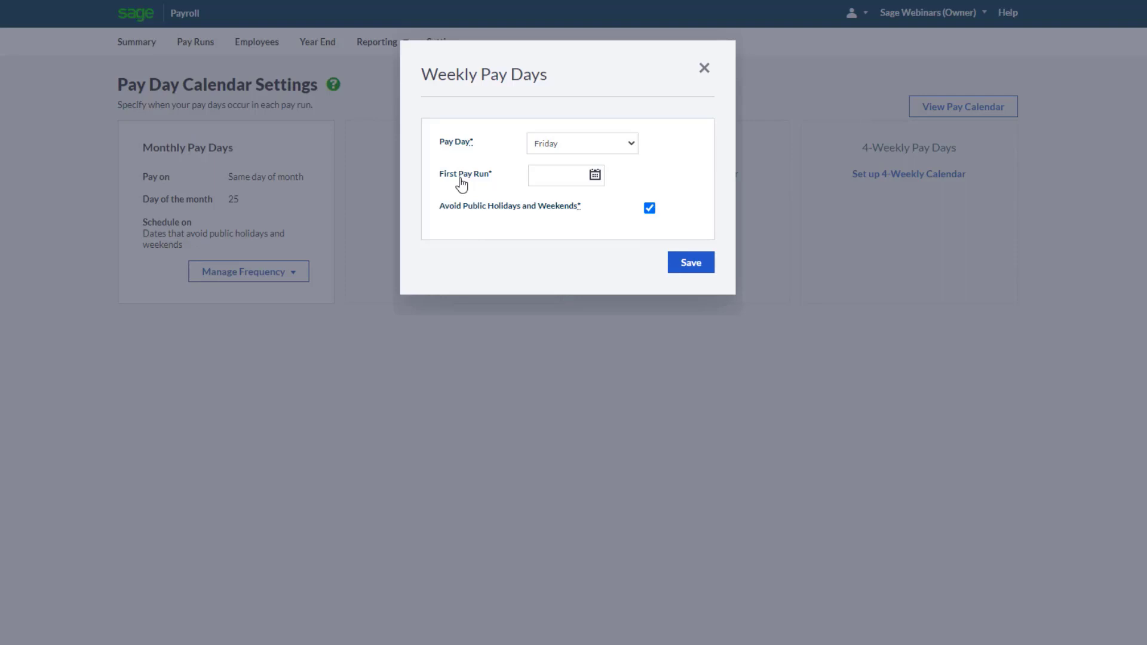
left_click(704, 69)
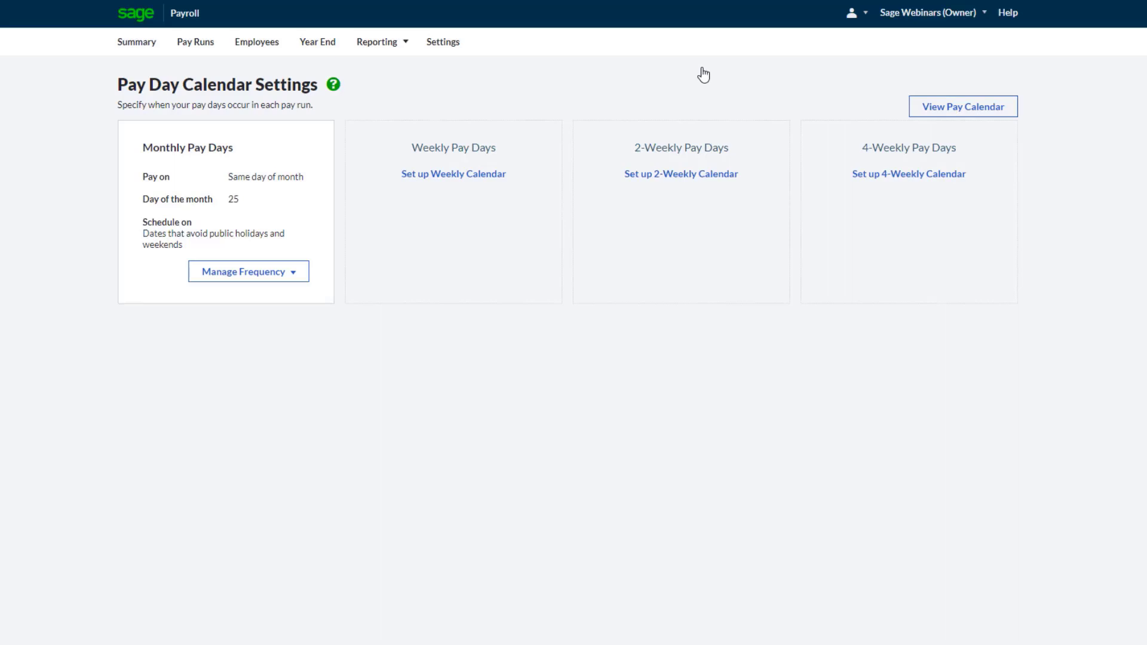
Review the generated pay calendar and return to the pay day calendar settings
left_click(958, 111)
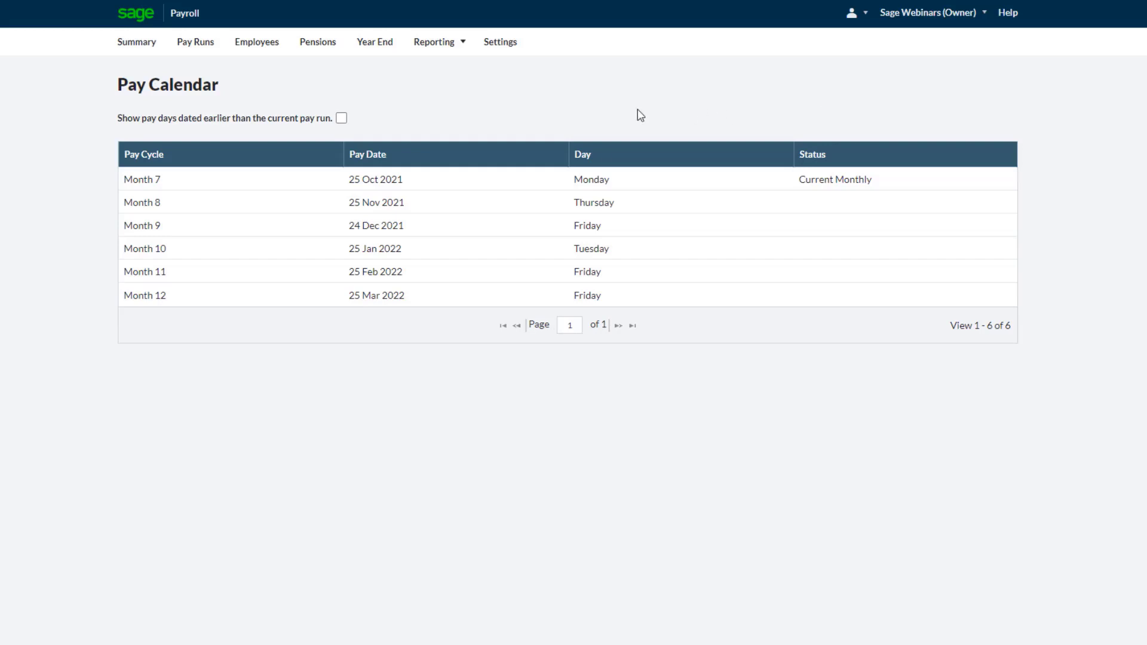
left_click(501, 50)
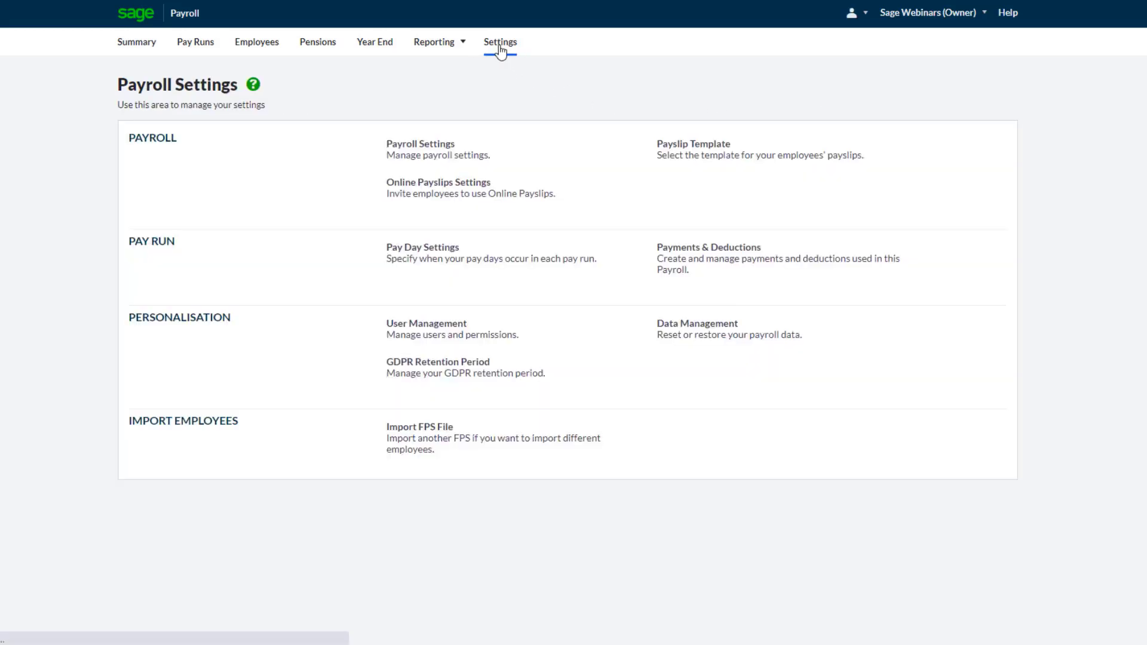
left_click(441, 262)
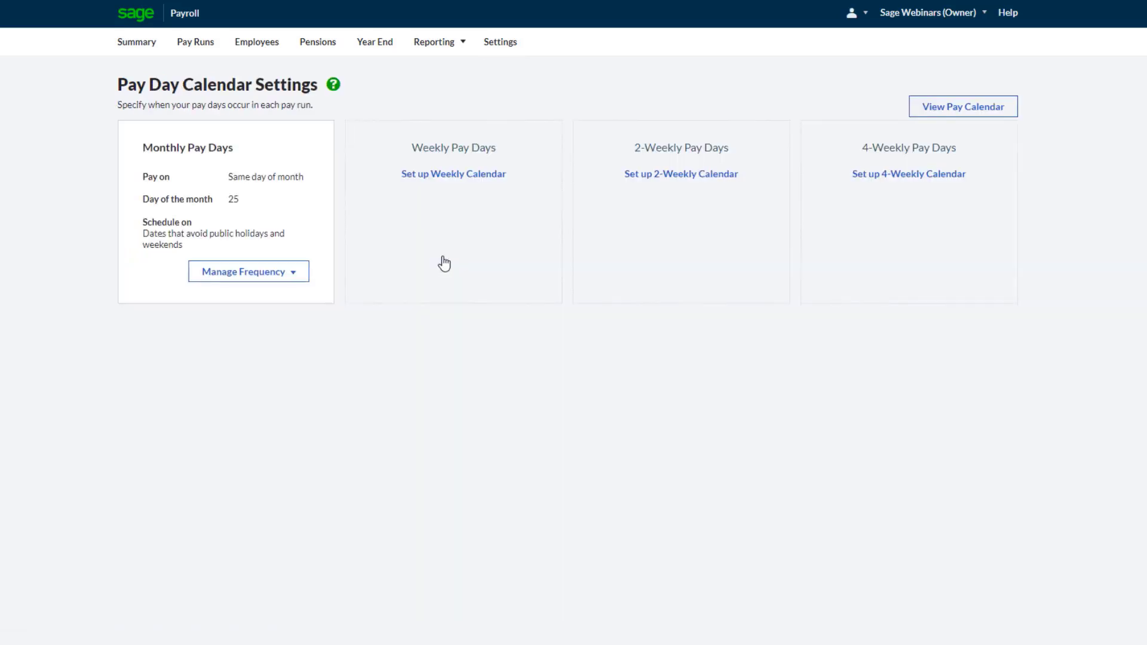
Start the new payroll company, create a new employee and set the starting basis to the P46 employee declaration
left_click(138, 46)
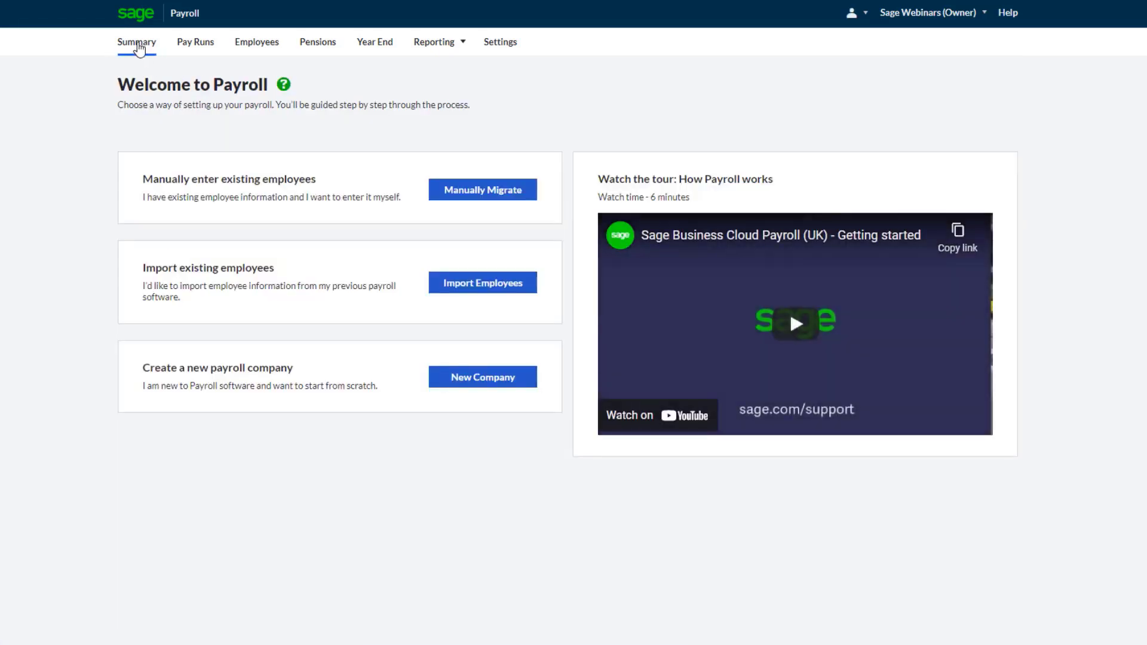
left_click(489, 387)
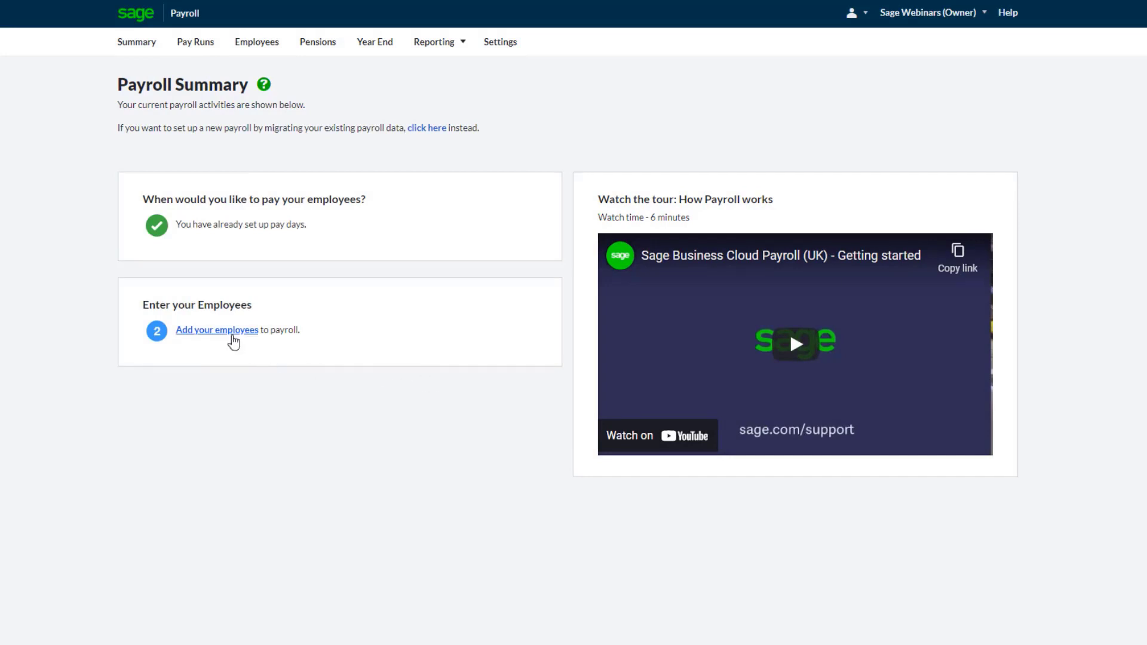
left_click(234, 342)
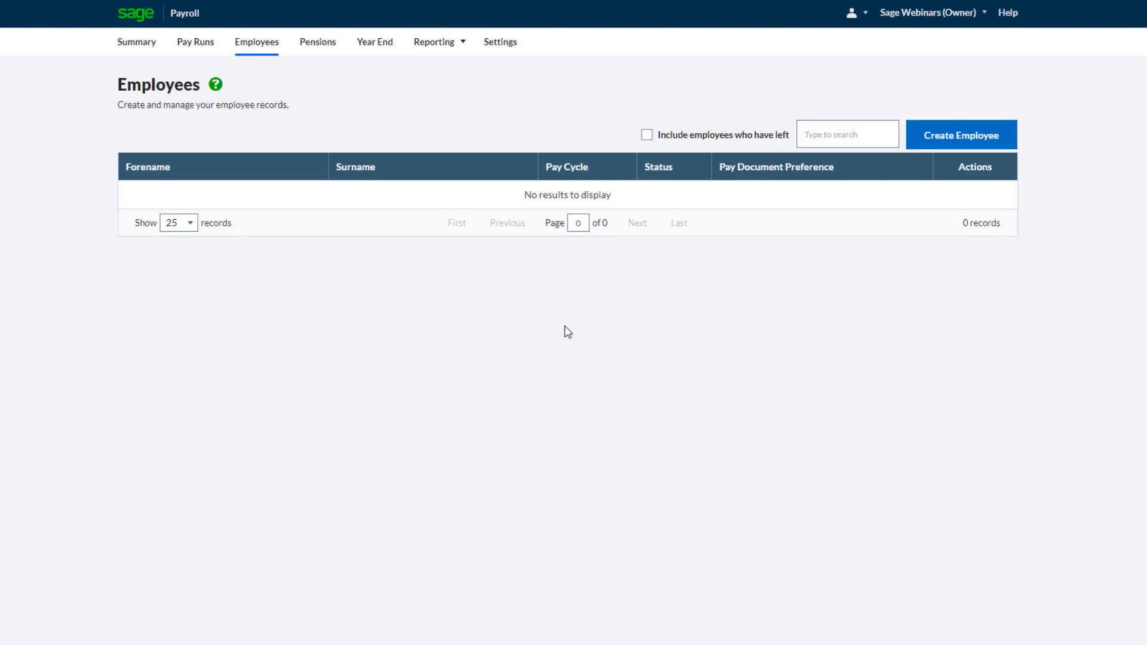
left_click(955, 143)
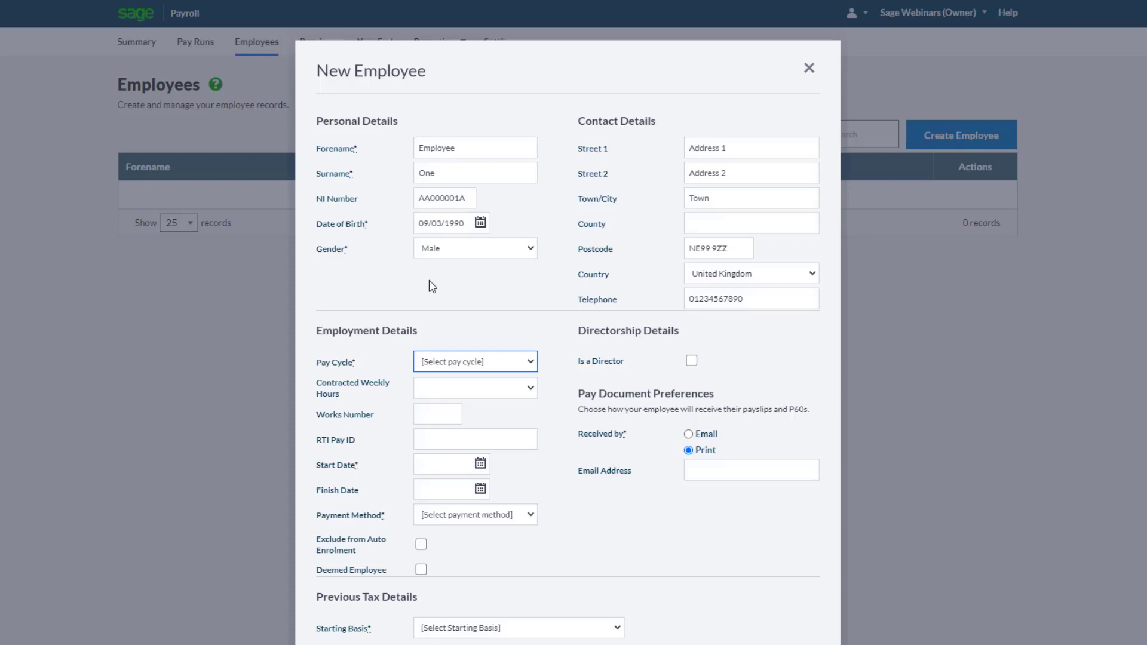
scroll(429, 281, "down", 2)
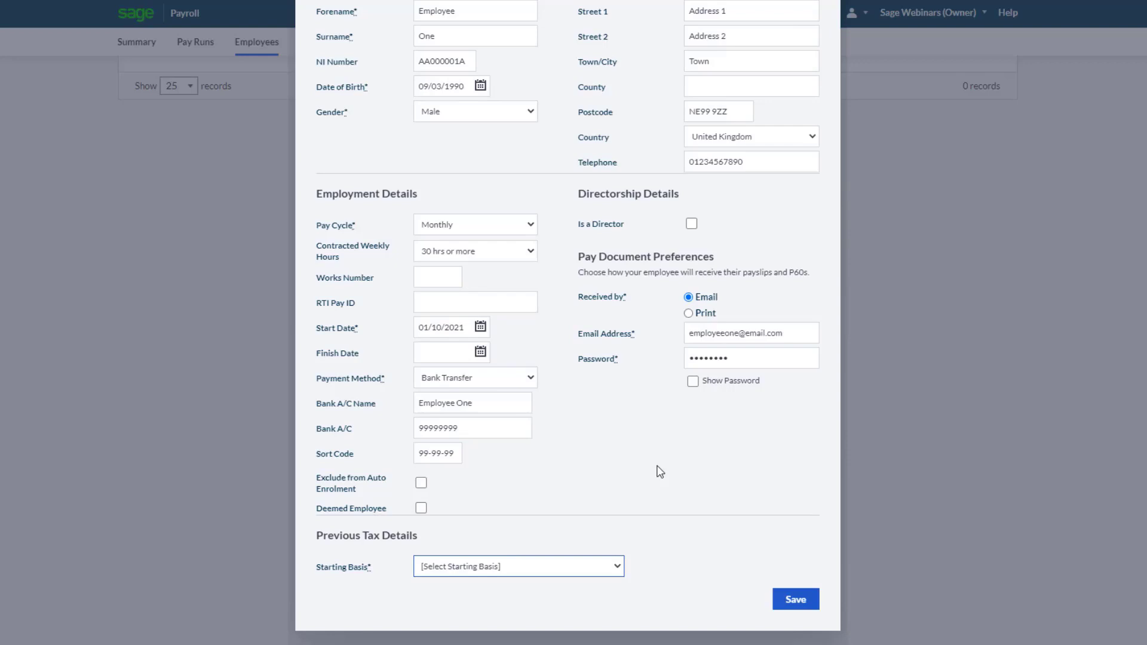
left_click(618, 565)
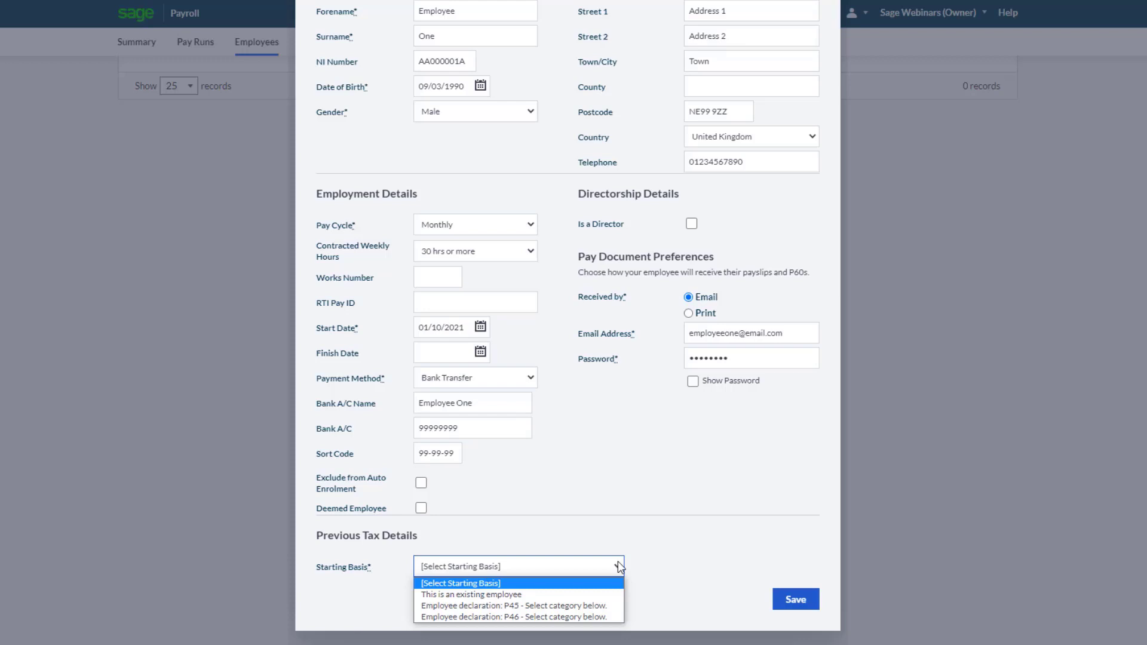
left_click(573, 616)
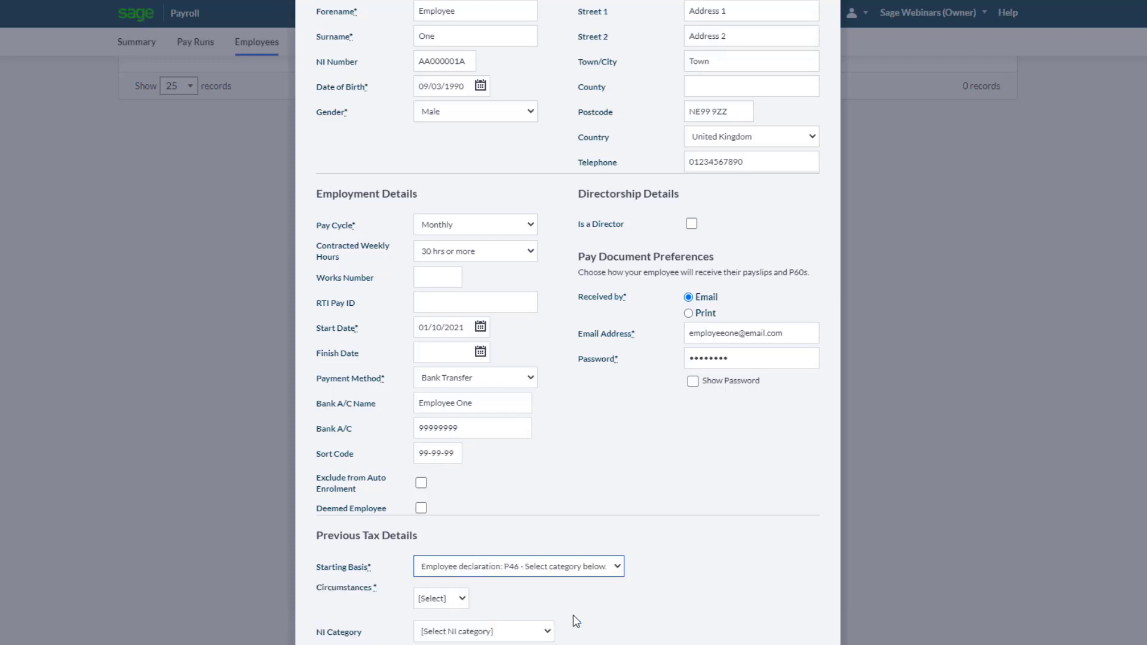
Save the employee with circumstances B and NI category A (Over 21 Standard Rate), then open the payroll summary
scroll(572, 615, "down", 2)
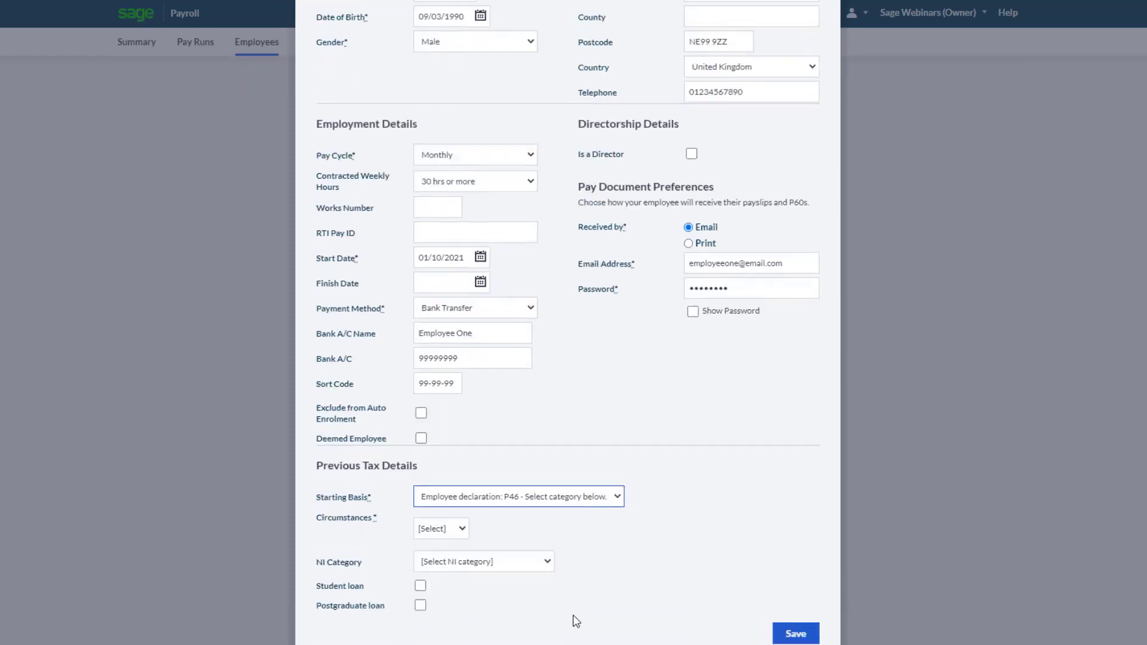
left_click(458, 493)
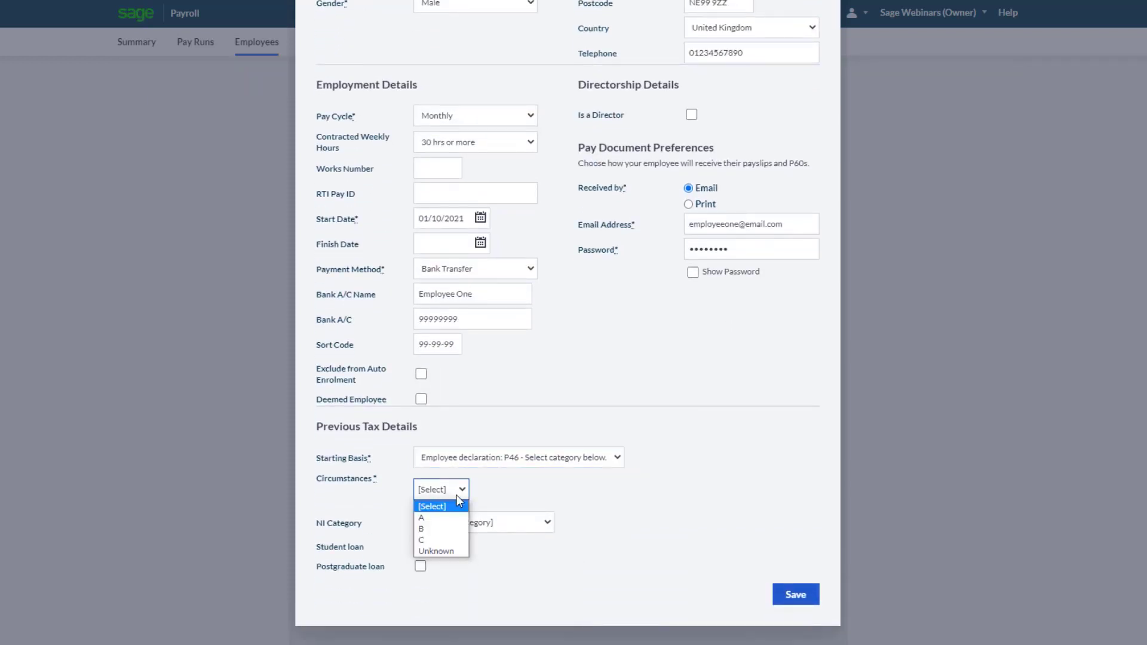
left_click(444, 529)
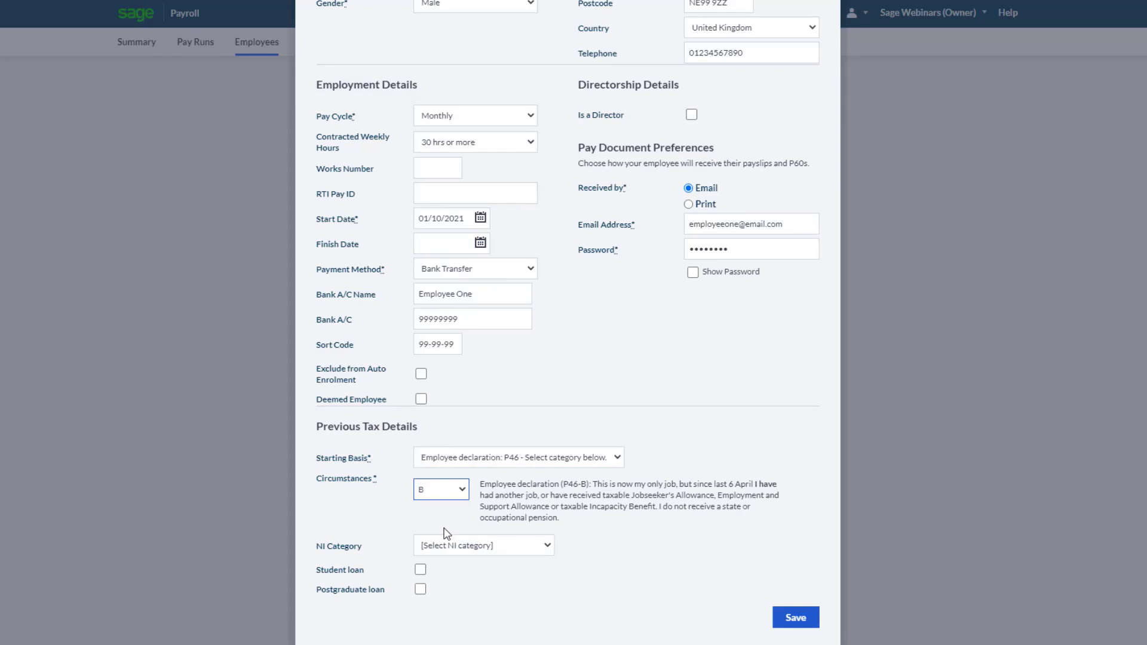
left_click(468, 546)
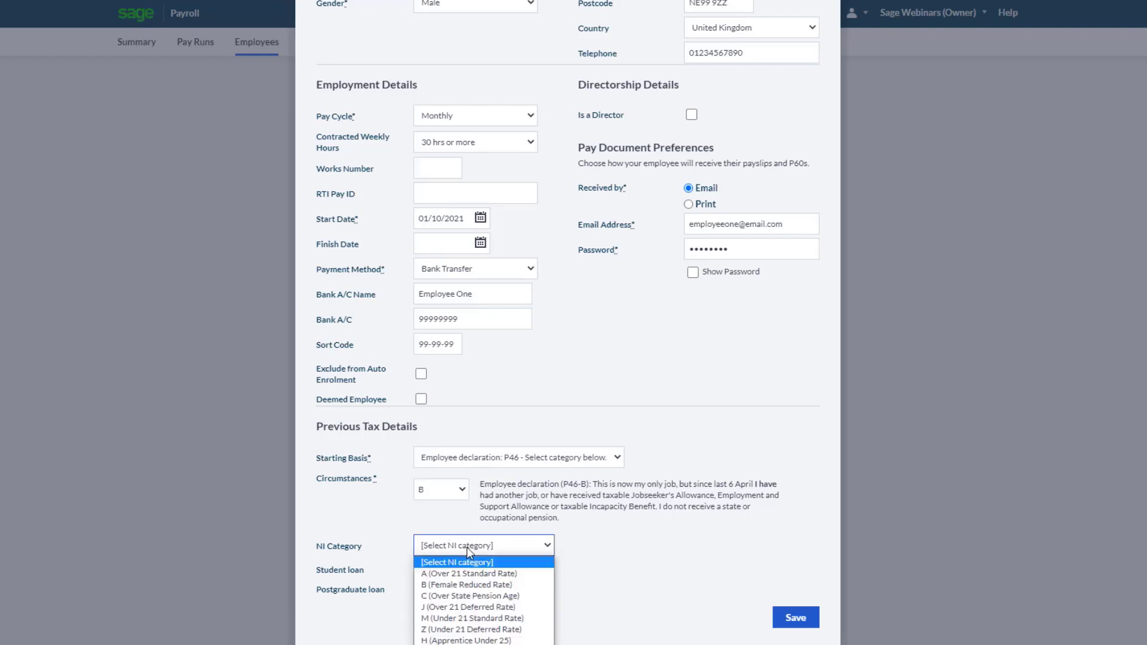
left_click(458, 574)
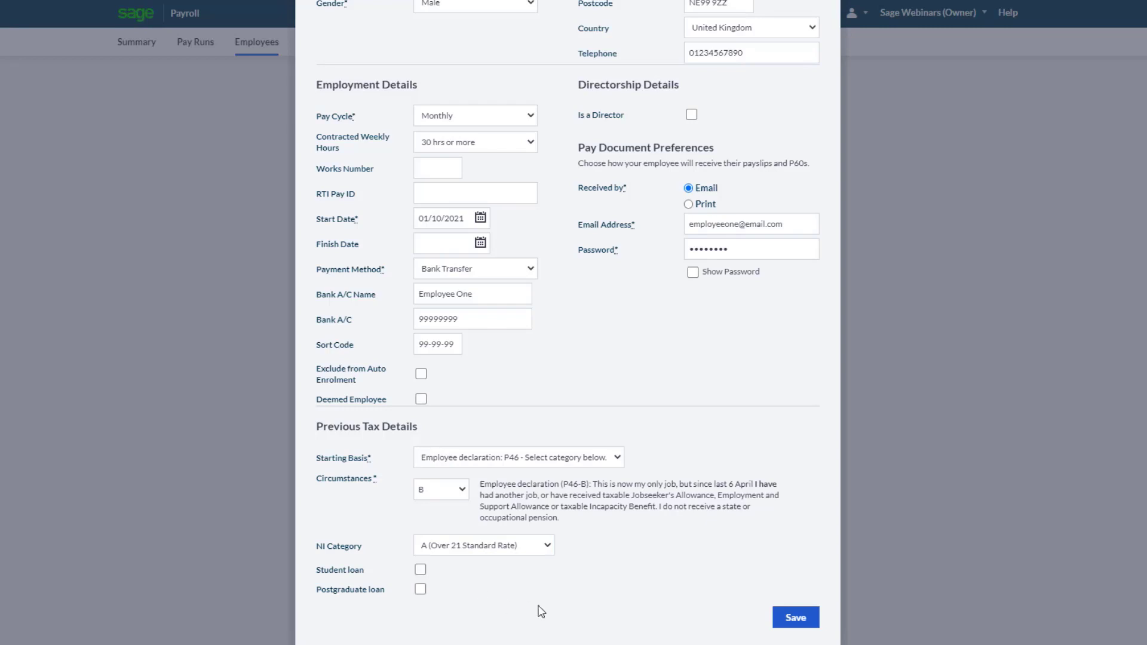
left_click(799, 620)
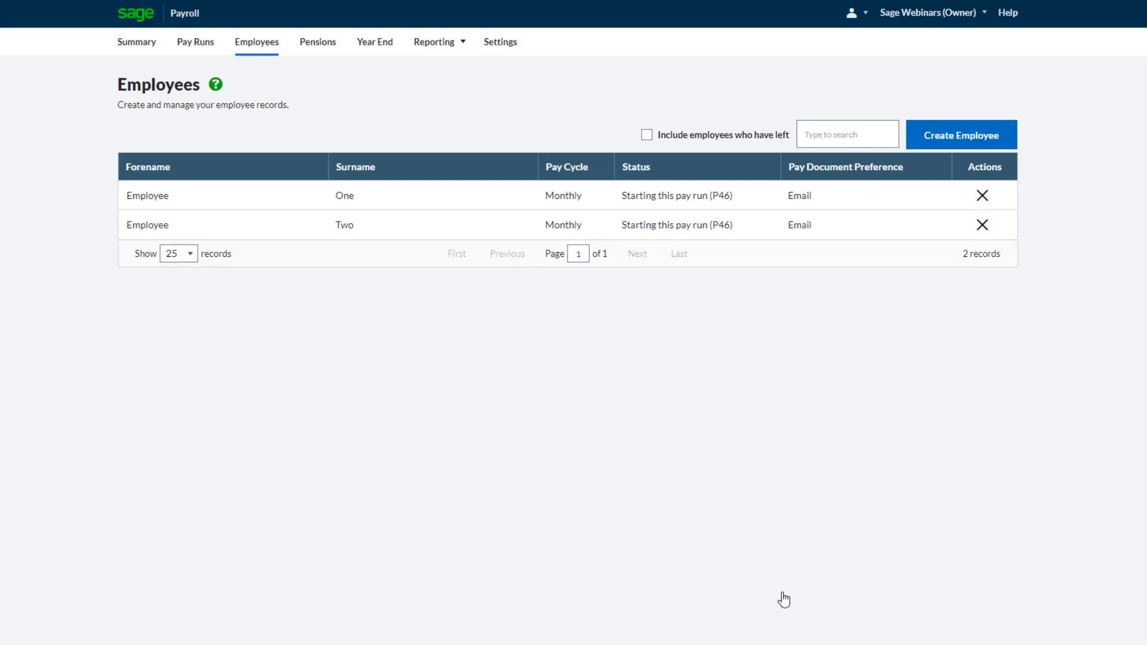
left_click(150, 46)
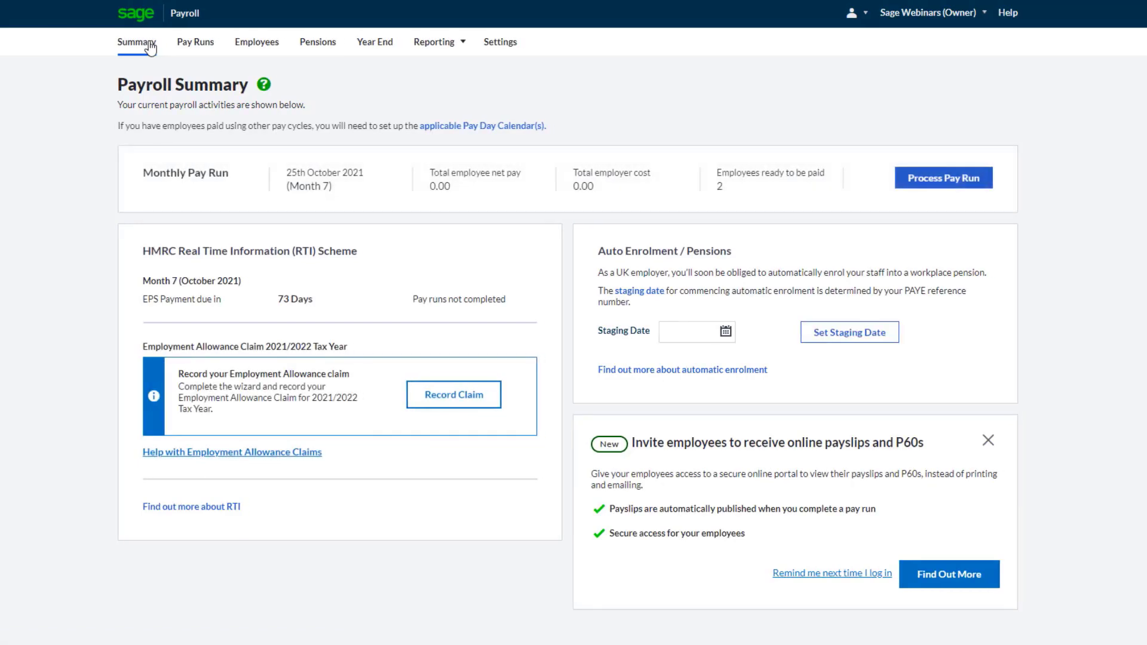
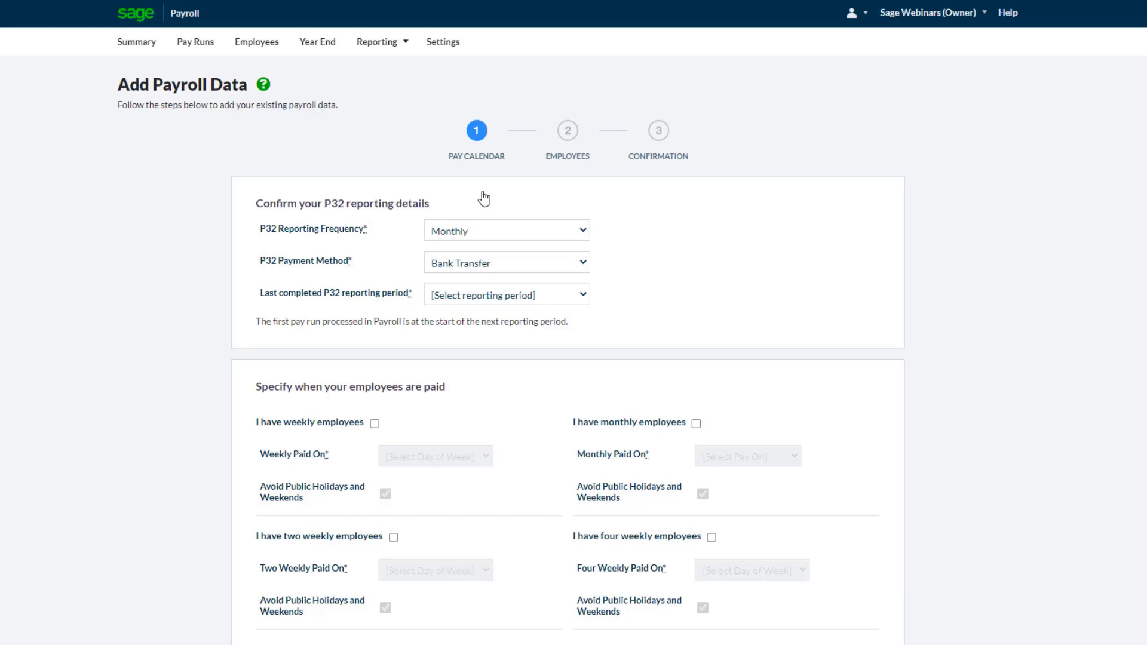
Set the last completed P32 reporting period to Month 6 (September 2021)
left_click(560, 296)
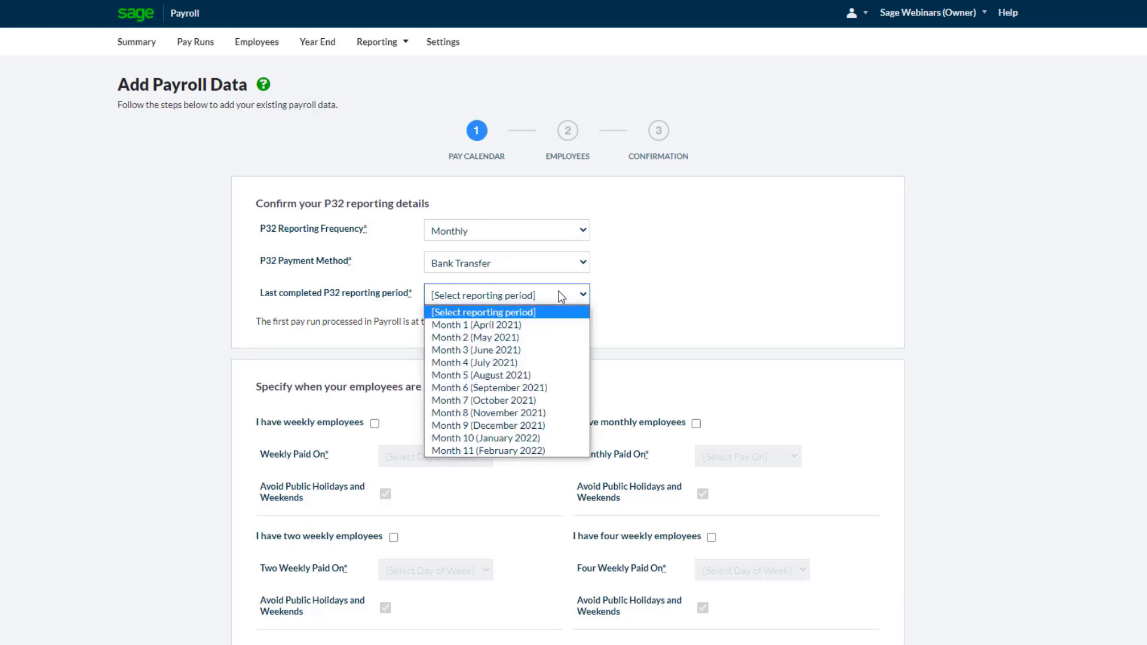
left_click(536, 389)
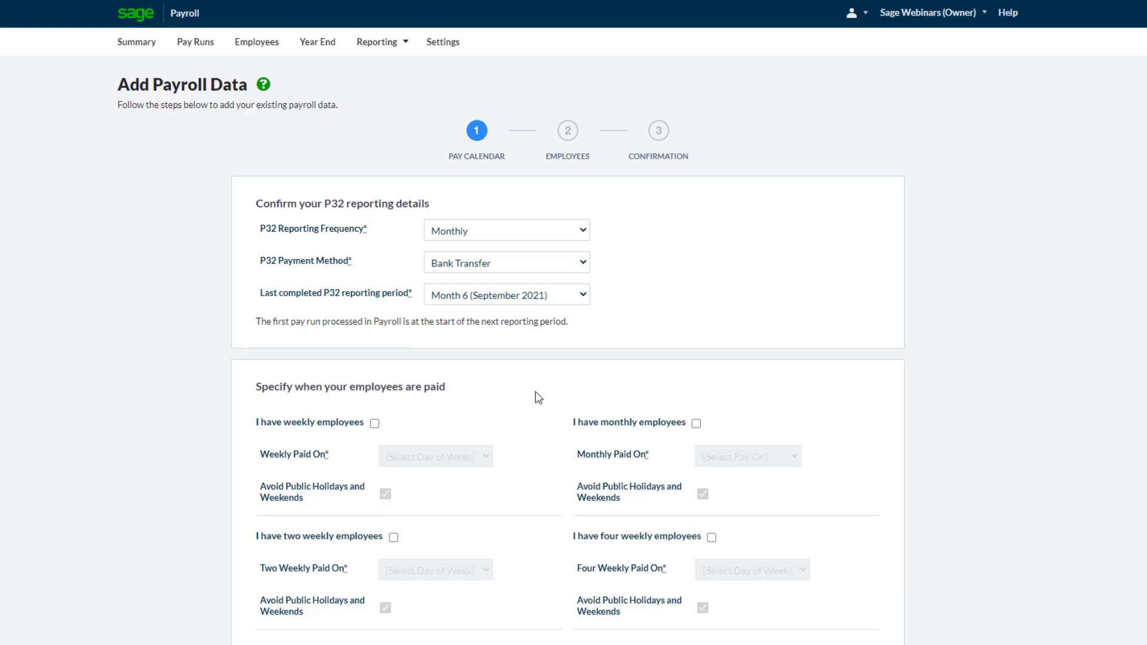
scroll(538, 397, "down", 1)
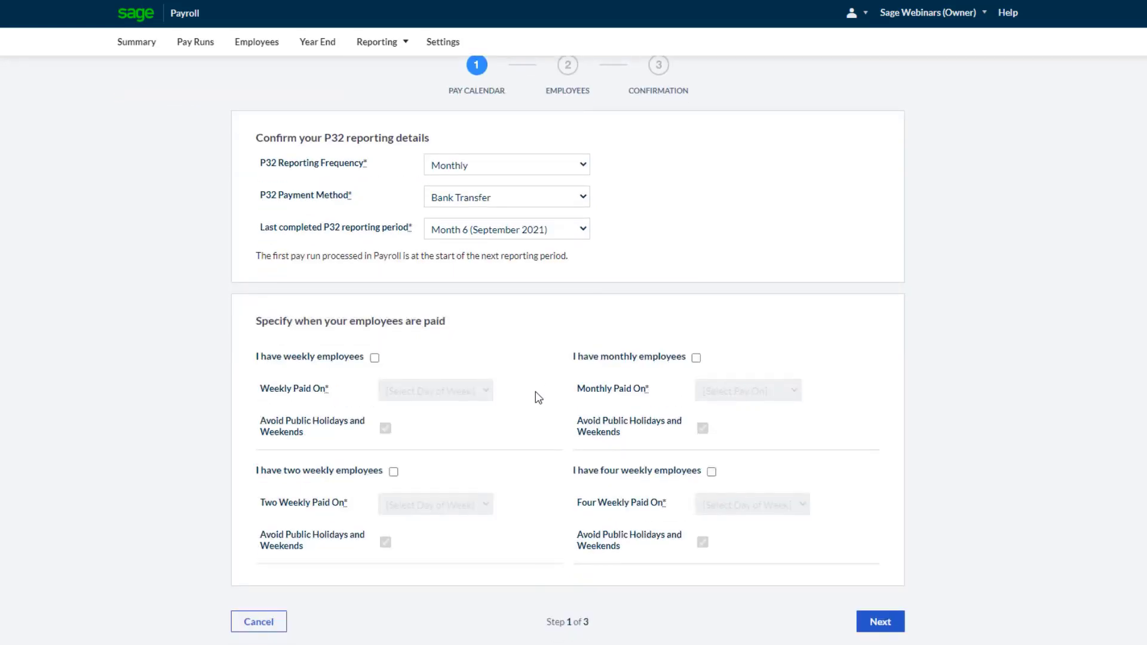
Enable monthly employees paid on the same day of each month, the 25th, and continue to the employees stage
left_click(696, 358)
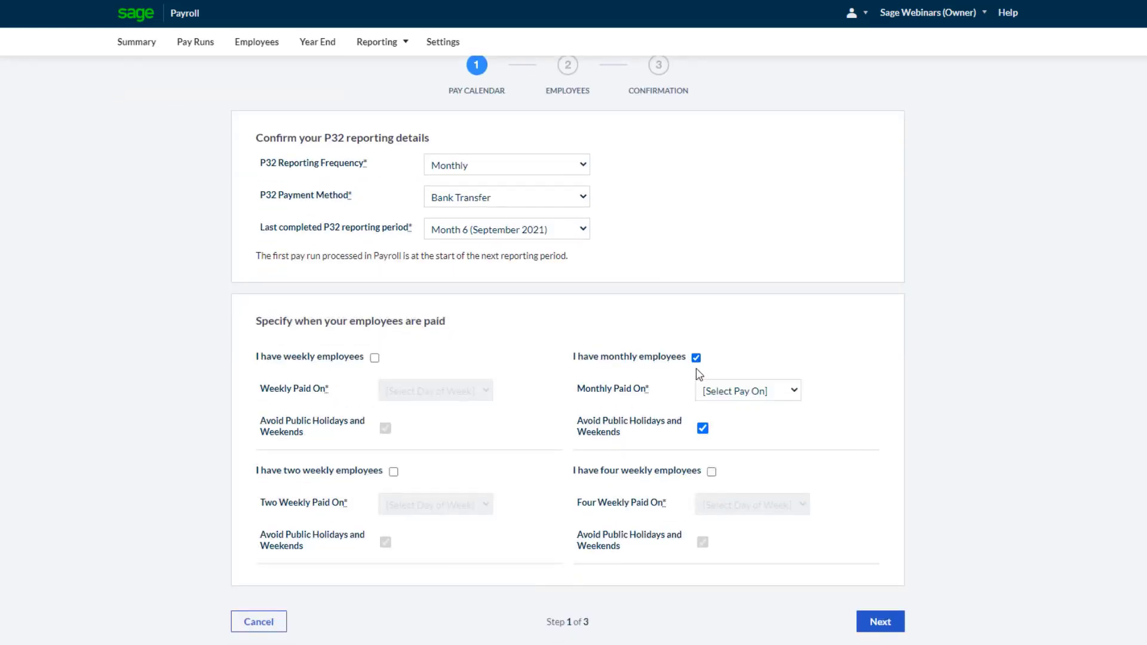
left_click(728, 393)
left_click(725, 417)
left_click(727, 423)
scroll(734, 390, "down", 3)
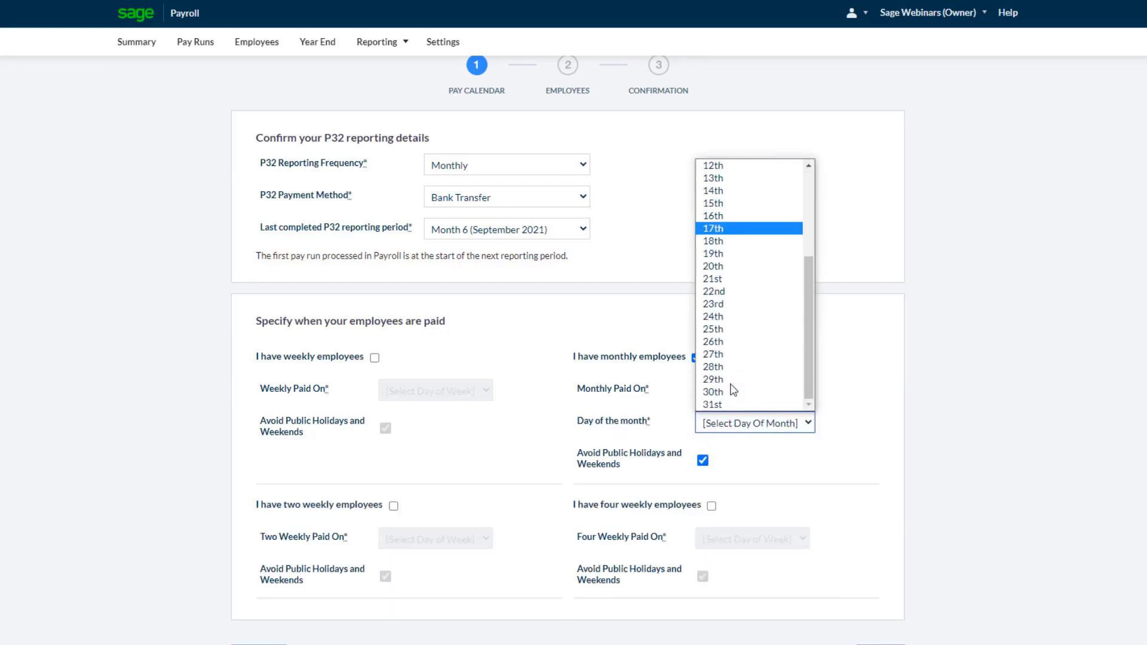
left_click(731, 330)
left_click(777, 487)
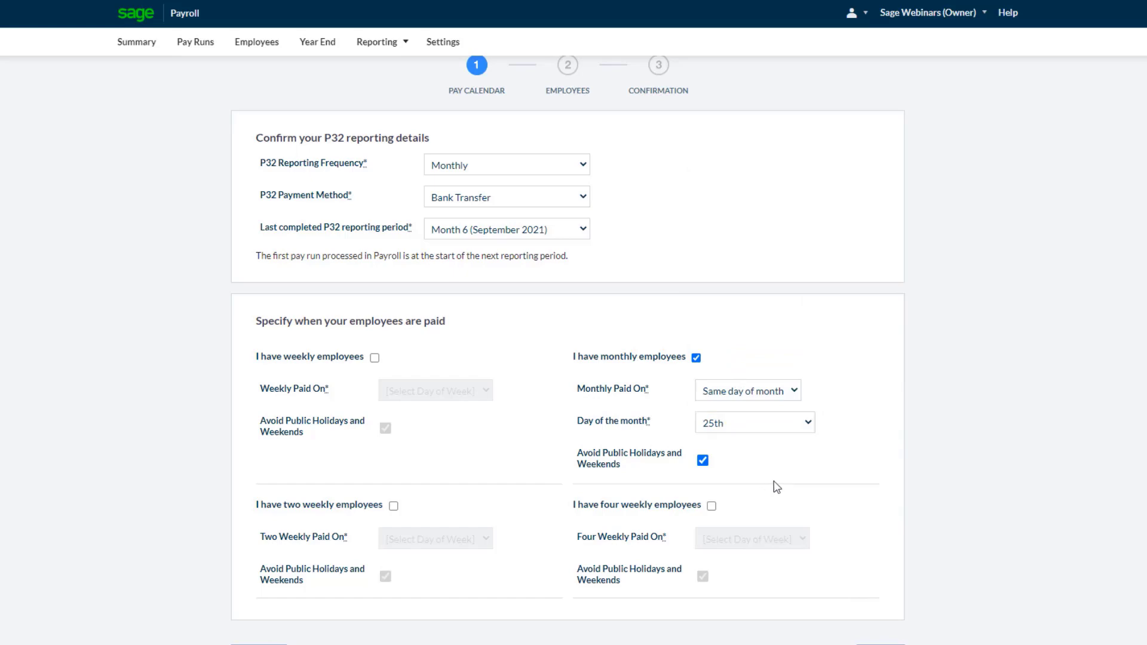
scroll(776, 487, "down", 1)
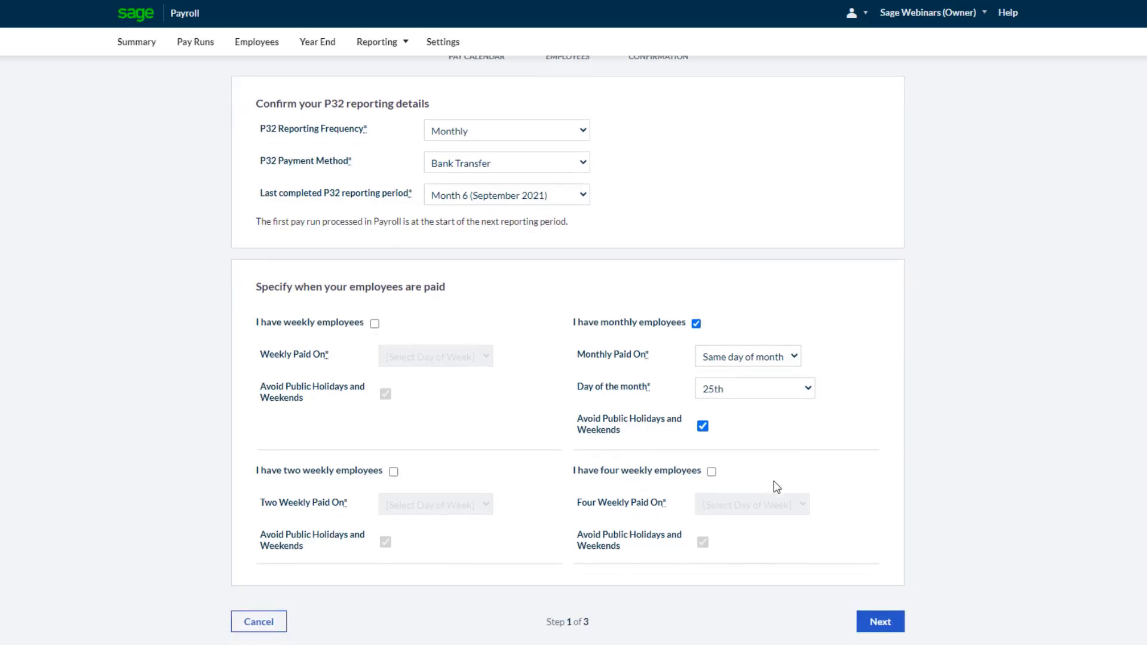
left_click(886, 629)
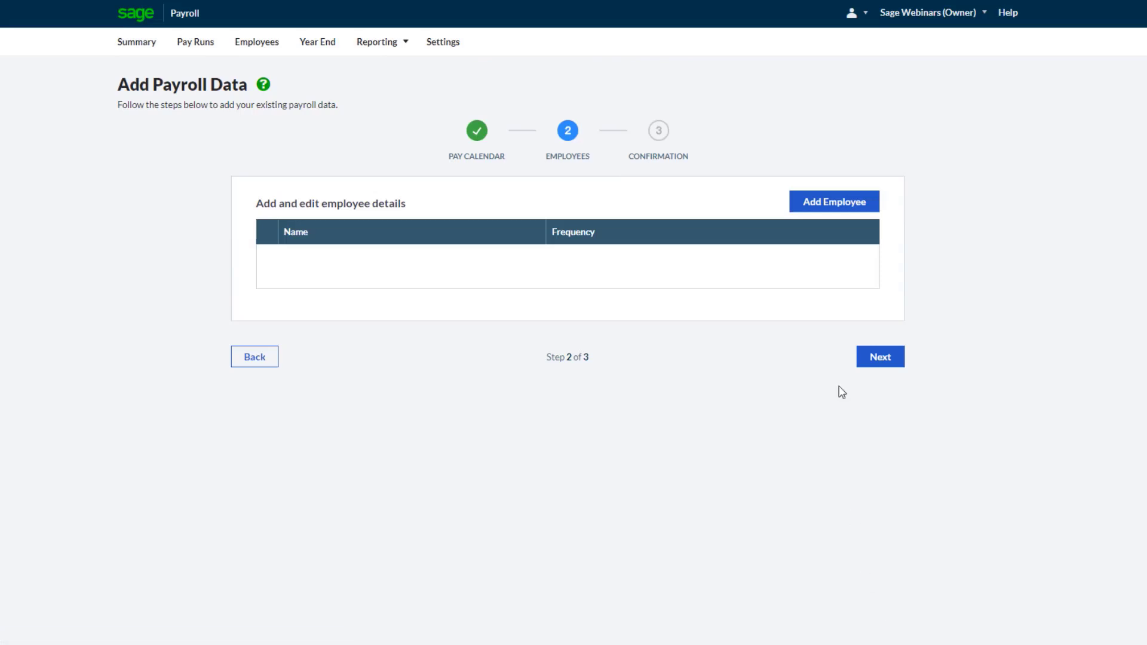
Add an employee and, on the opening balances, mark them as paid this tax year
left_click(832, 205)
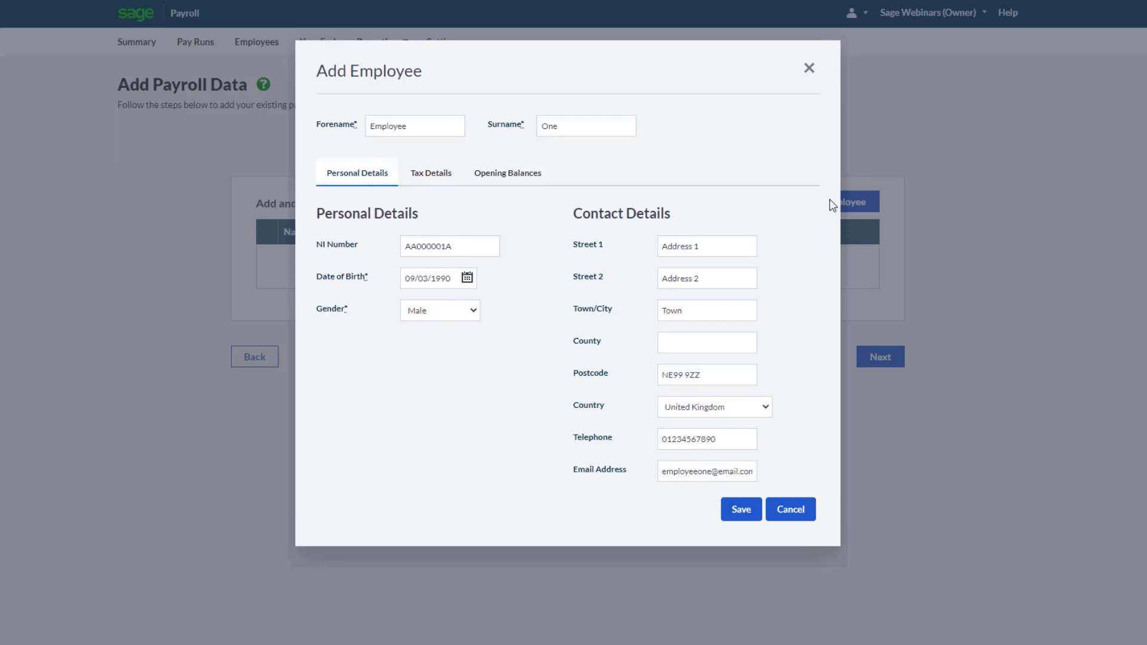
left_click(443, 181)
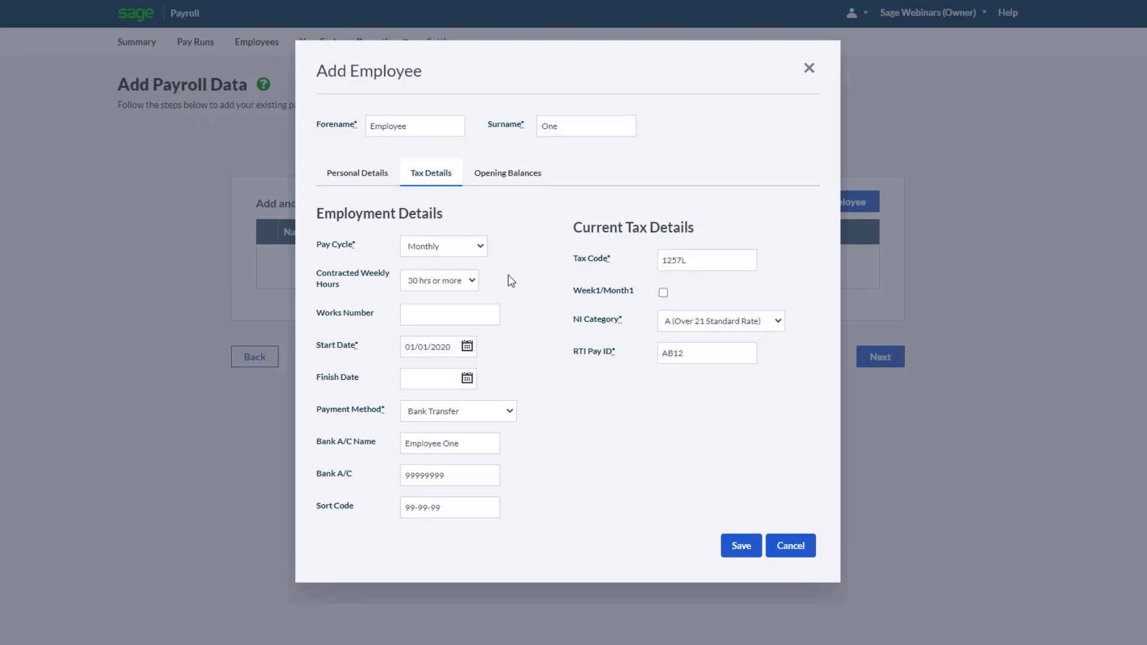
left_click(511, 183)
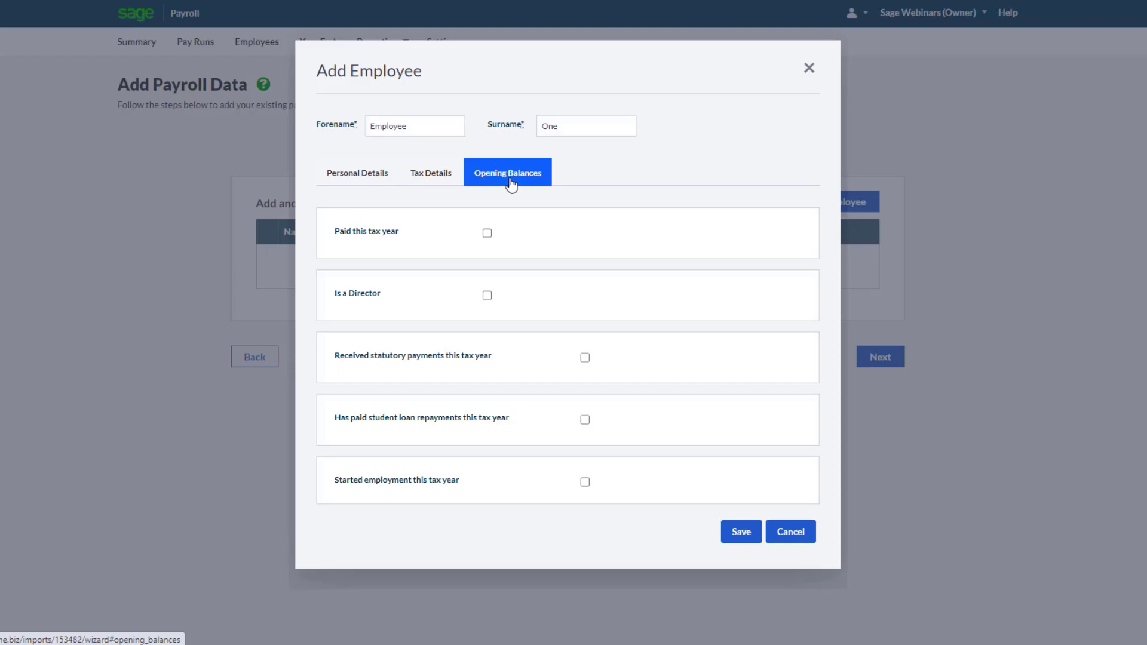
left_click(488, 235)
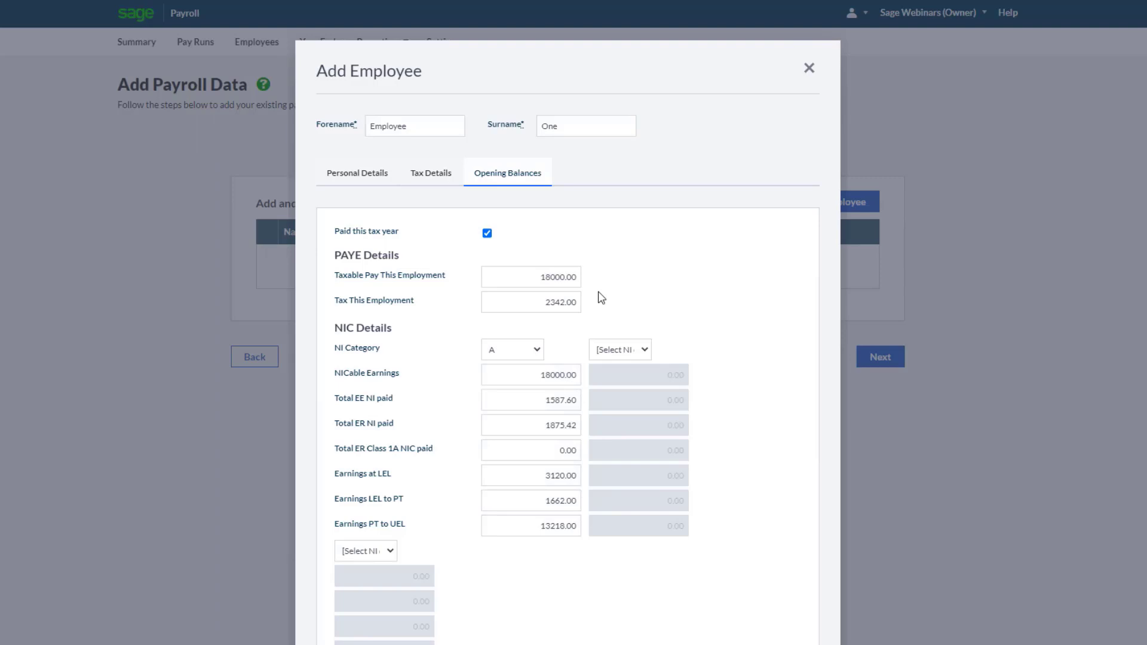
scroll(601, 297, "down", 7)
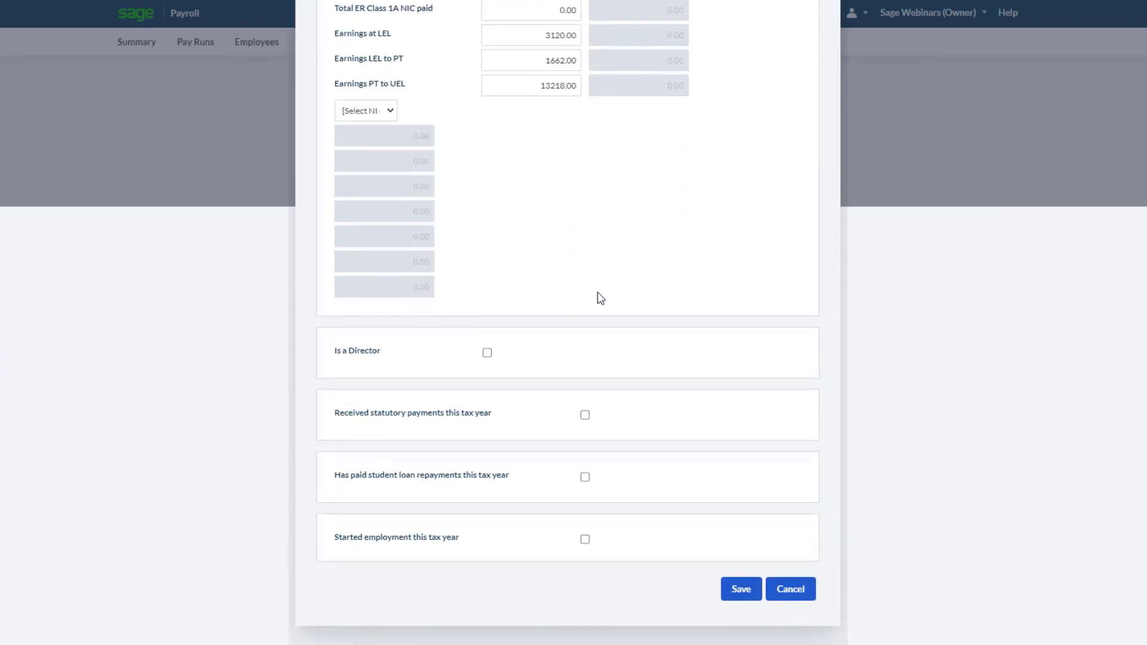
Tick and untick the director, statutory payments, student loan and started employment options to preview their fields
left_click(487, 354)
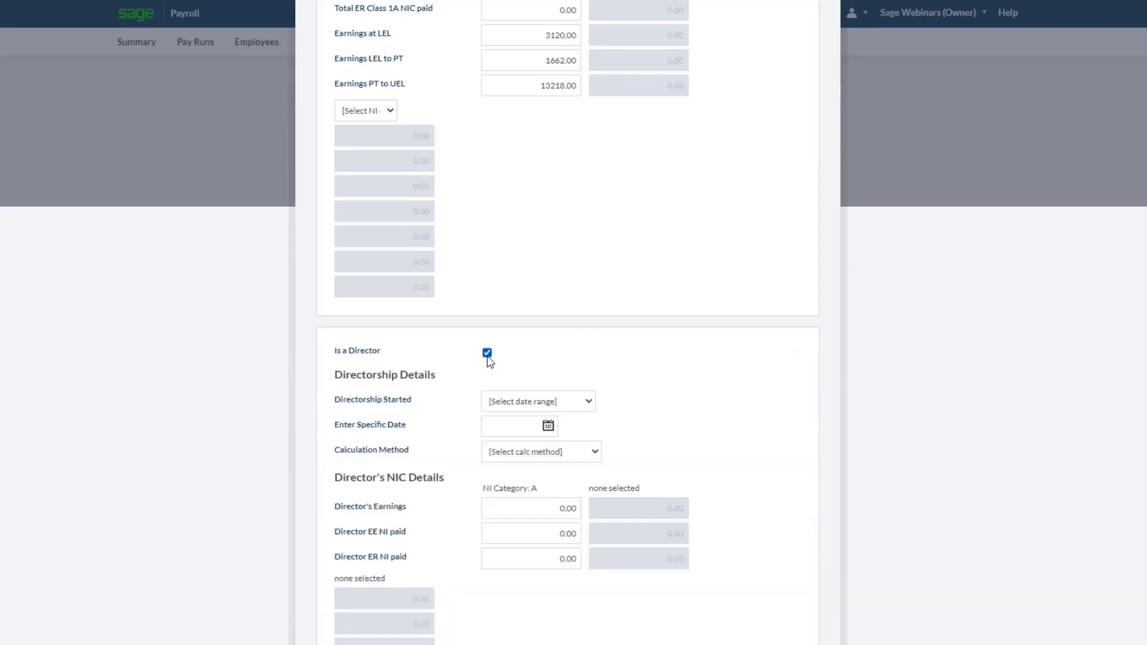
left_click(487, 353)
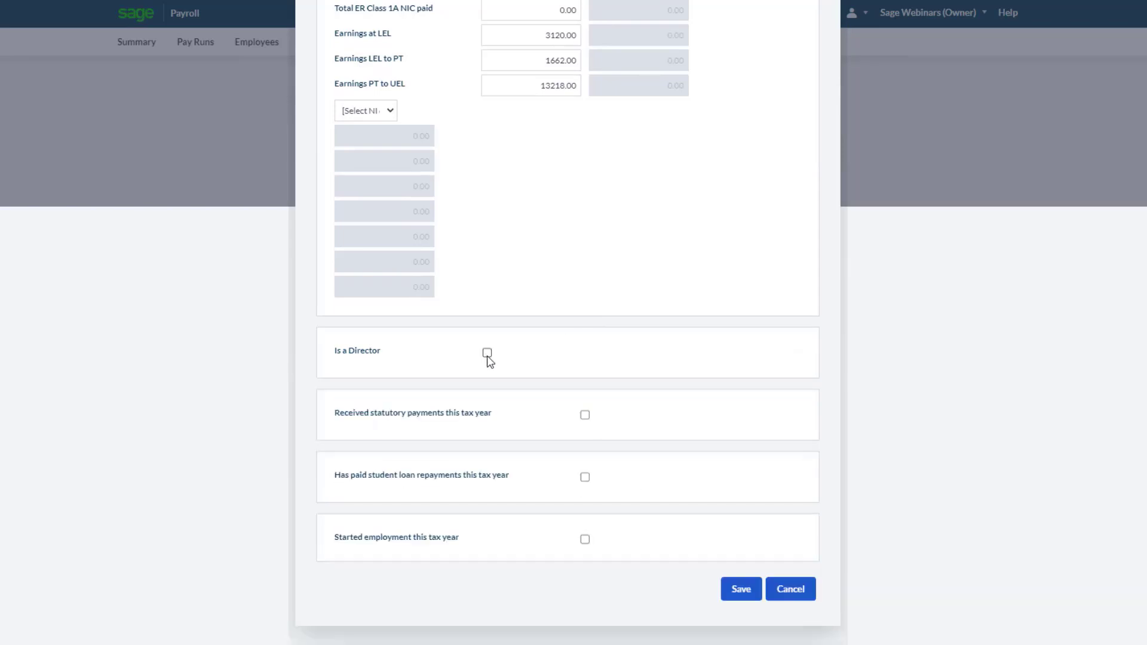
left_click(585, 416)
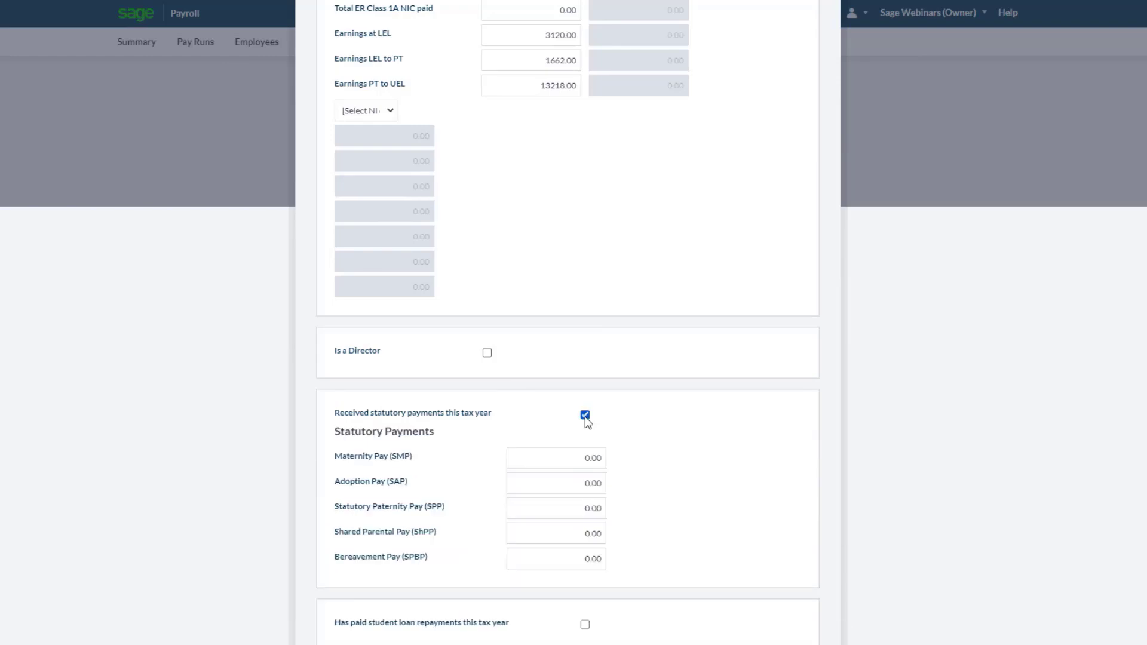
left_click(585, 416)
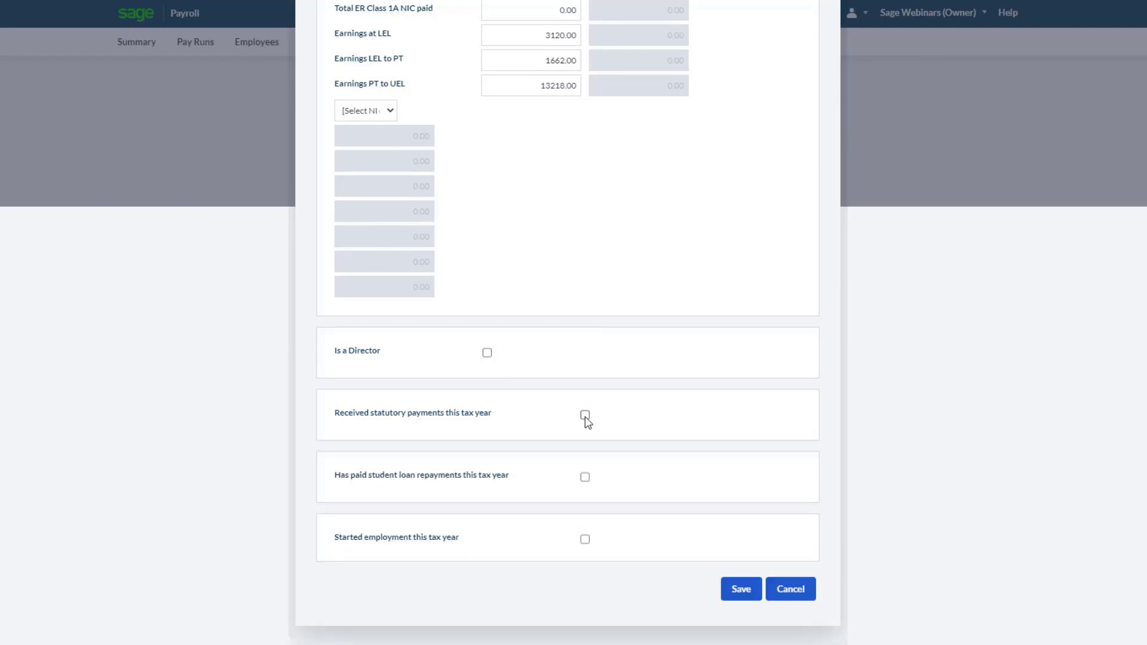
left_click(585, 477)
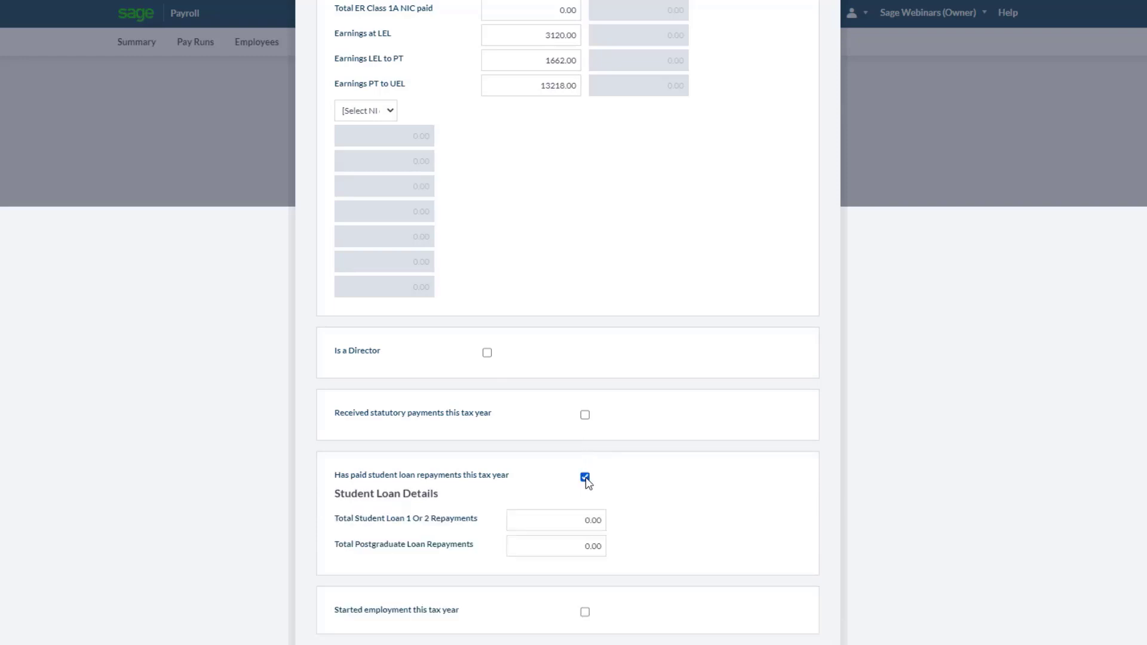
left_click(585, 478)
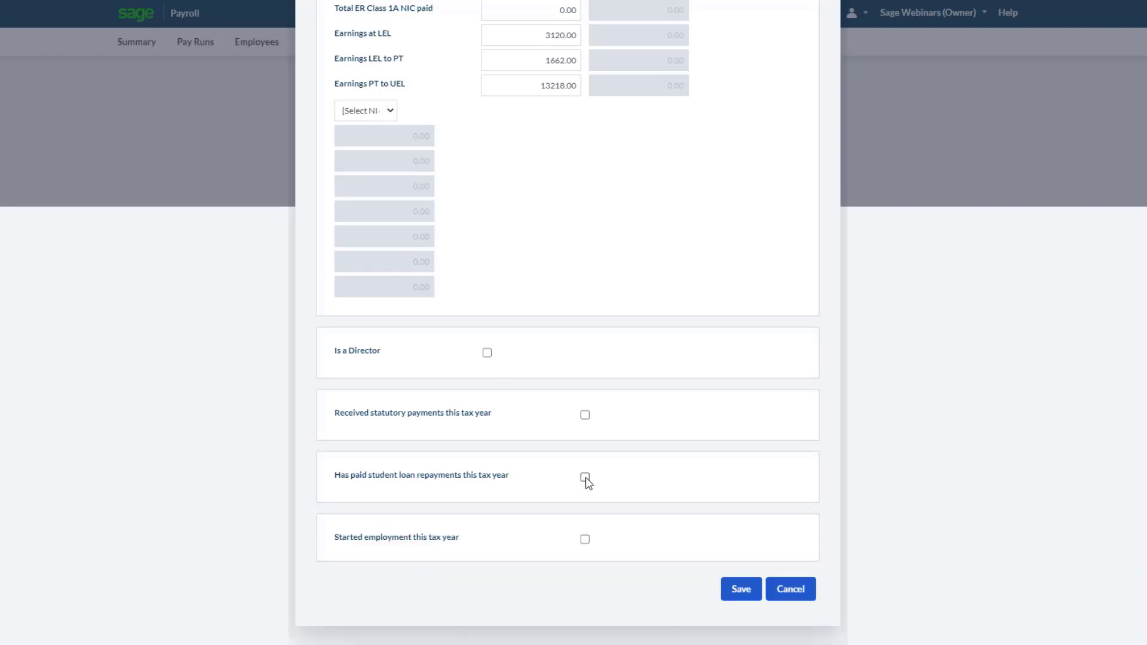
left_click(585, 540)
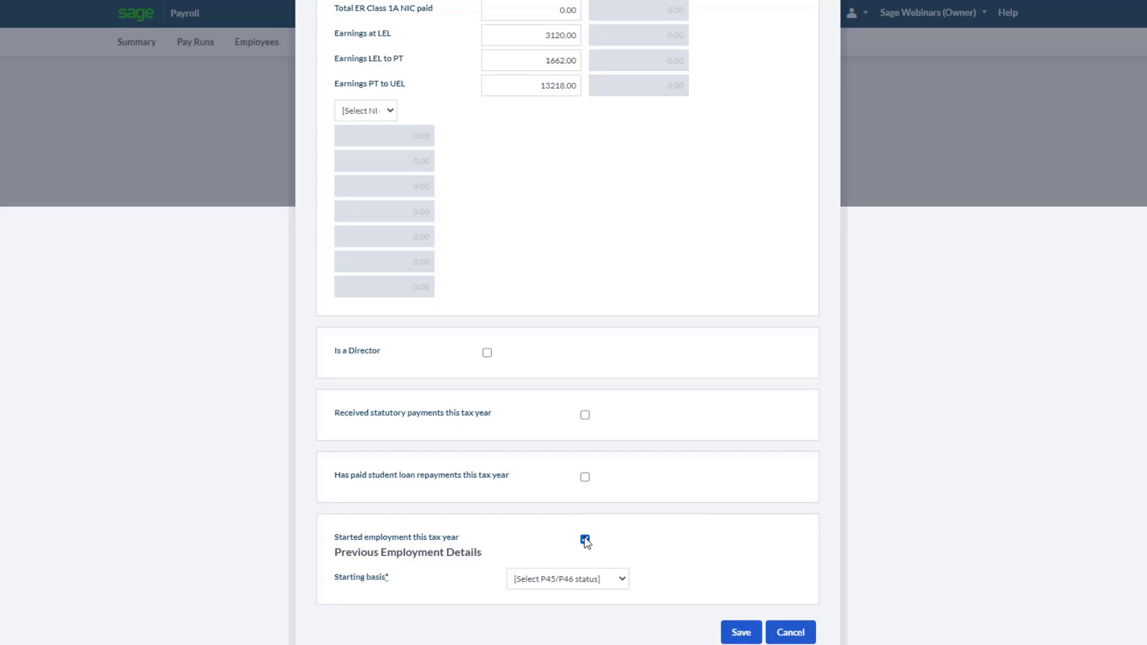
left_click(585, 539)
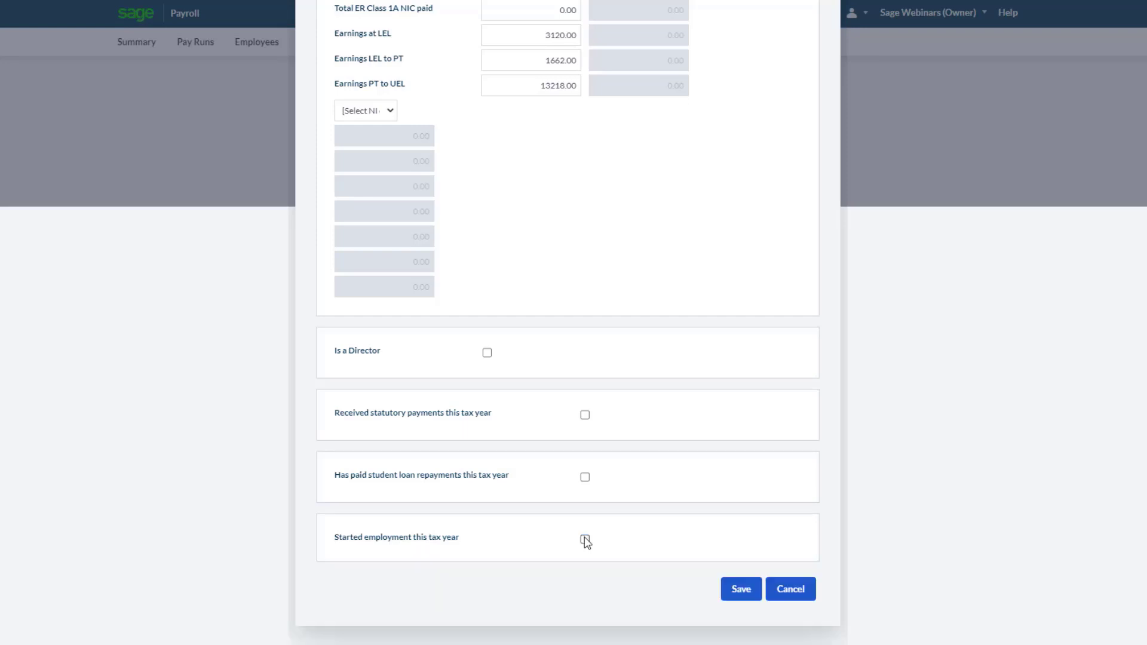
Save the employee, continue to confirmation and submit the payroll data migration, then finish the next steps page
left_click(739, 592)
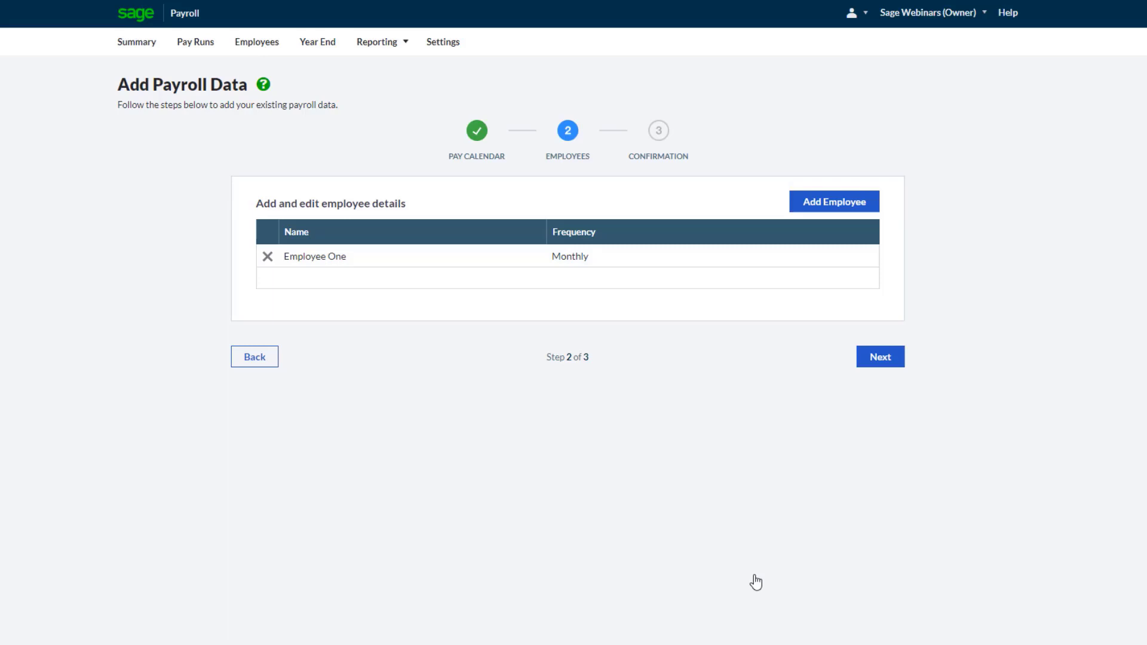
left_click(877, 363)
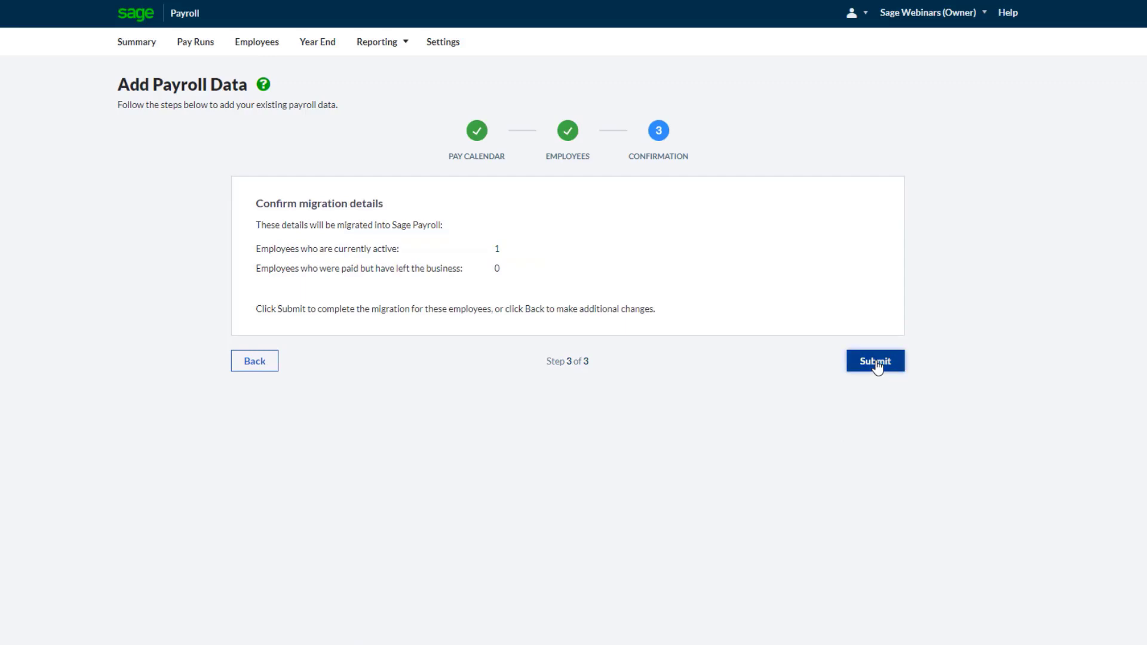
left_click(877, 364)
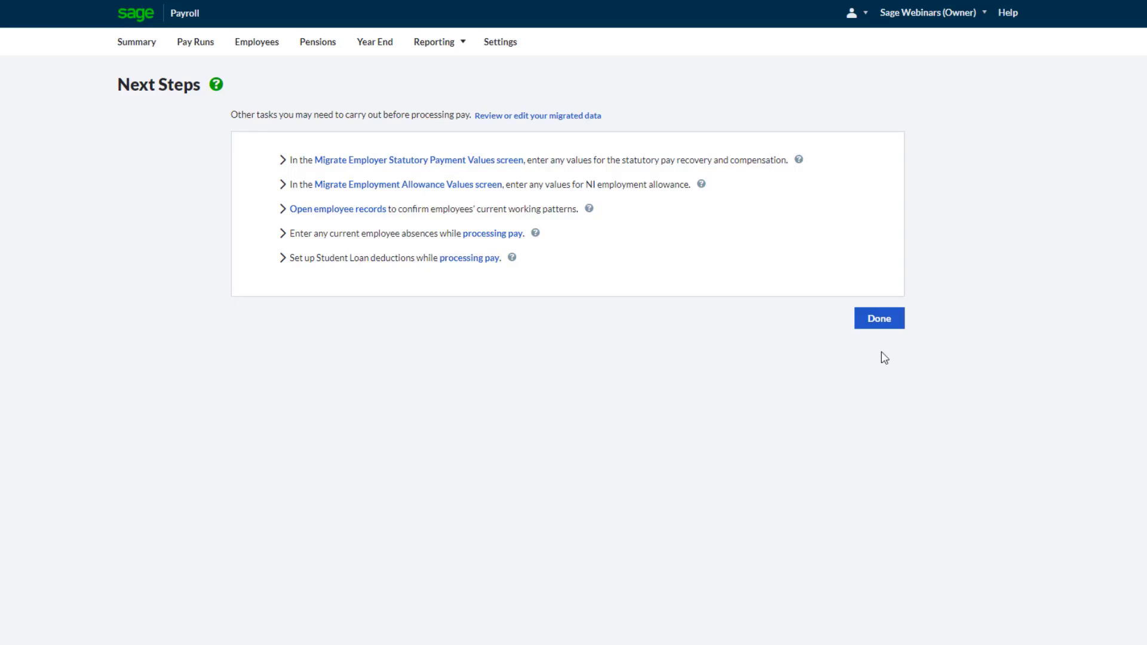
left_click(879, 322)
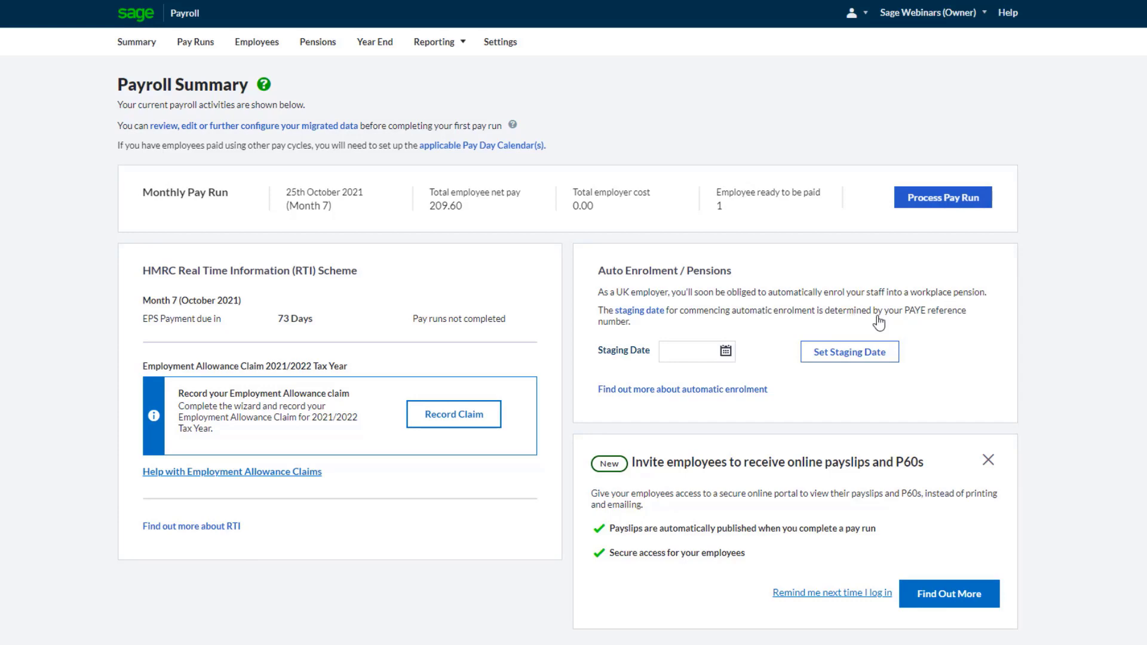
Open the review pages for the migrated data and return to the payroll summary
left_click(306, 128)
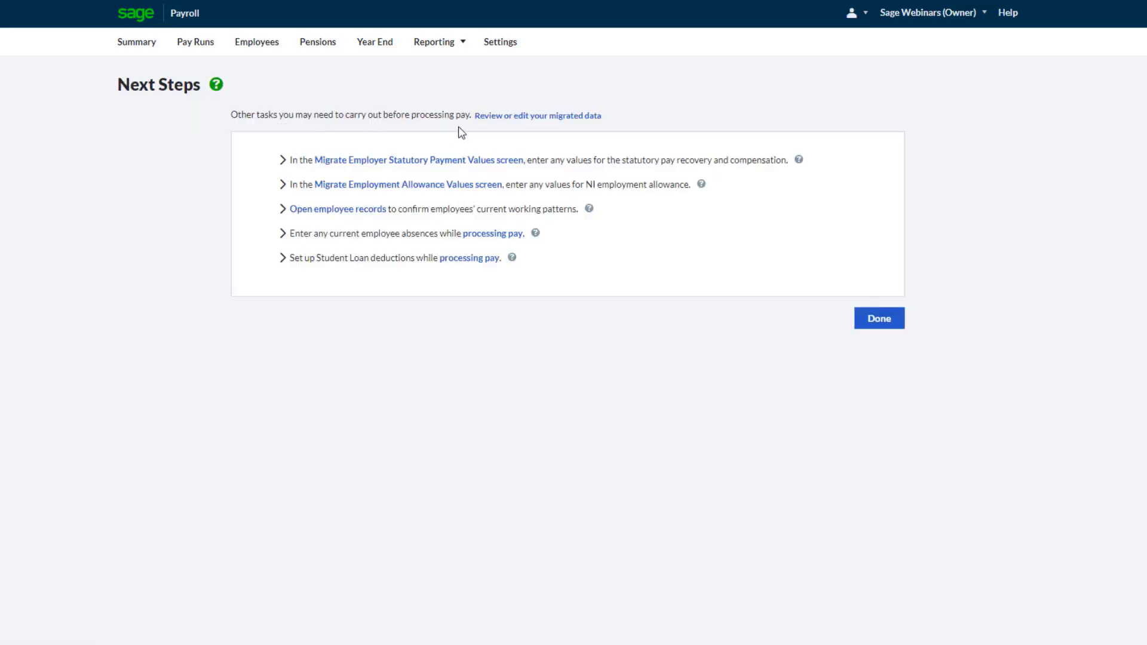
left_click(512, 117)
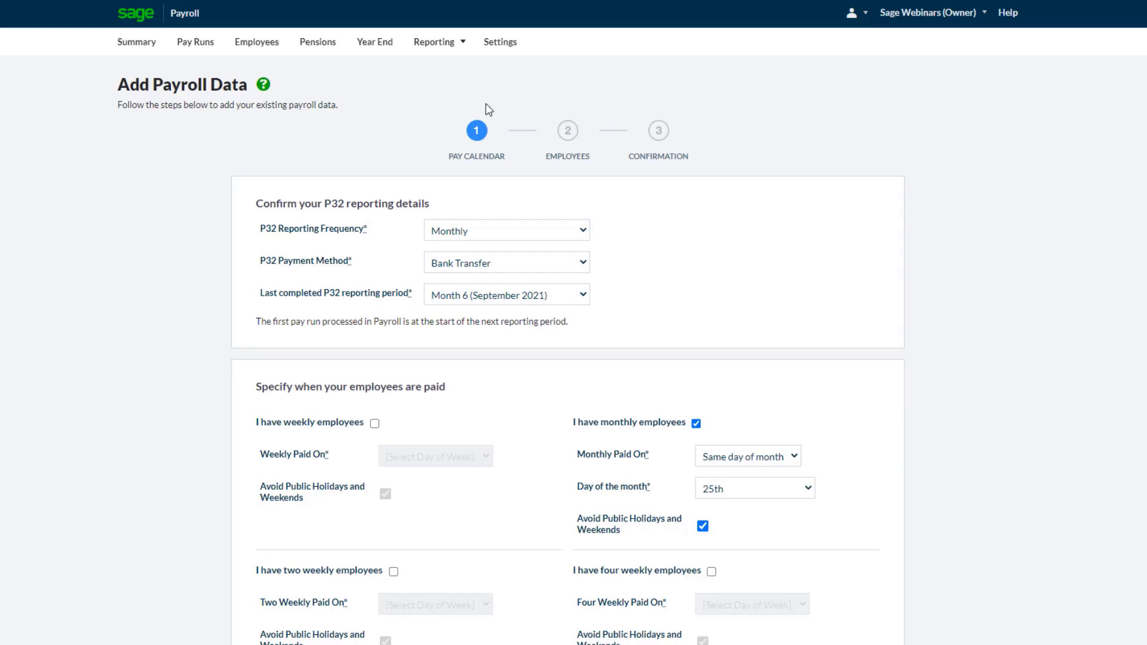
left_click(141, 46)
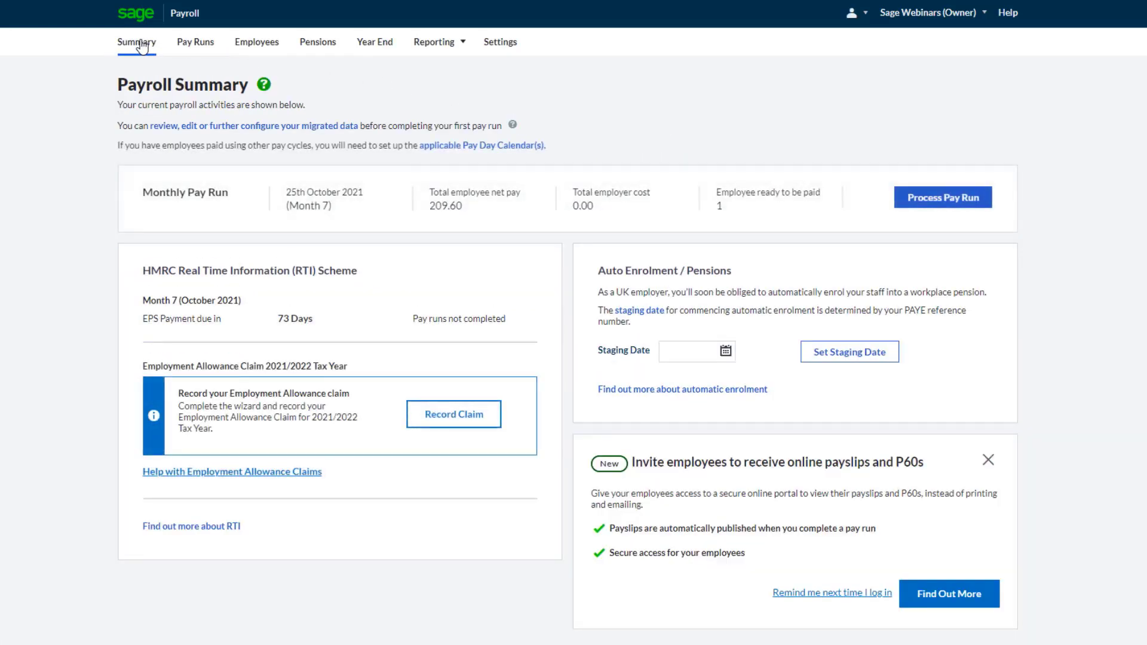
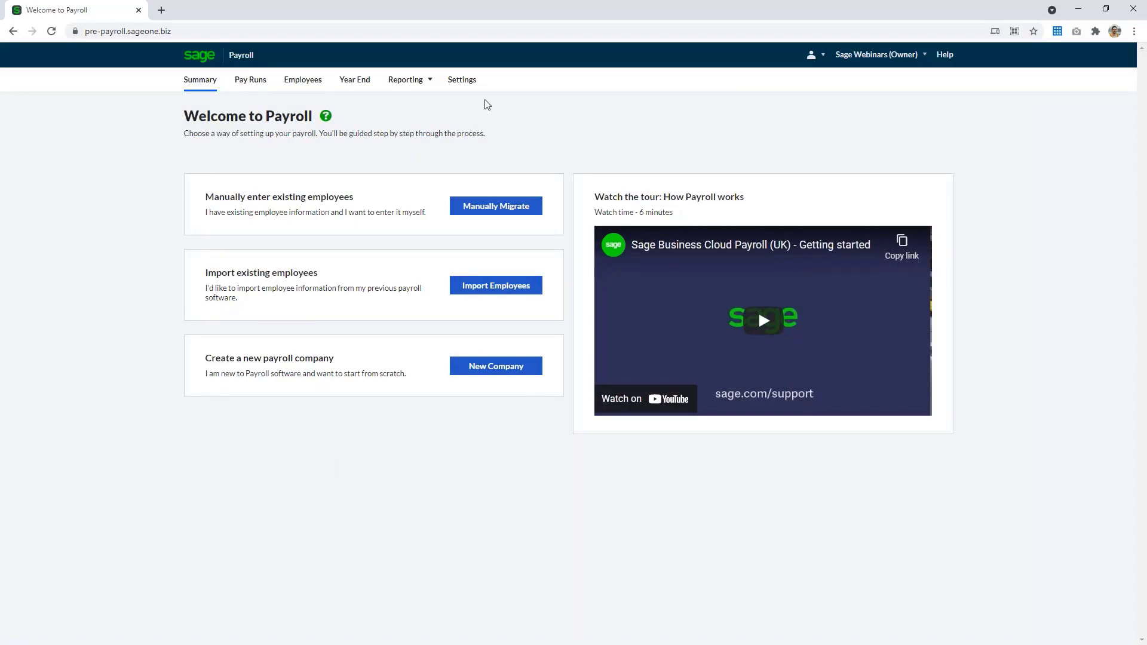
Open the payroll business settings to review the PAYE and HMRC details, then return to the summary
left_click(470, 82)
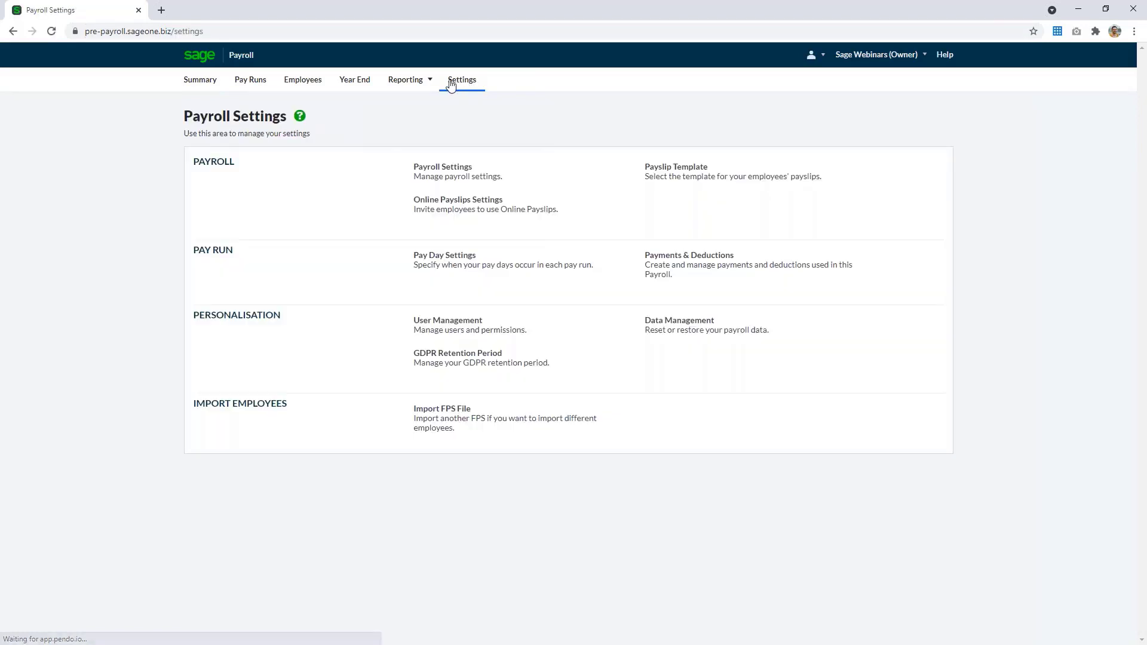
left_click(475, 180)
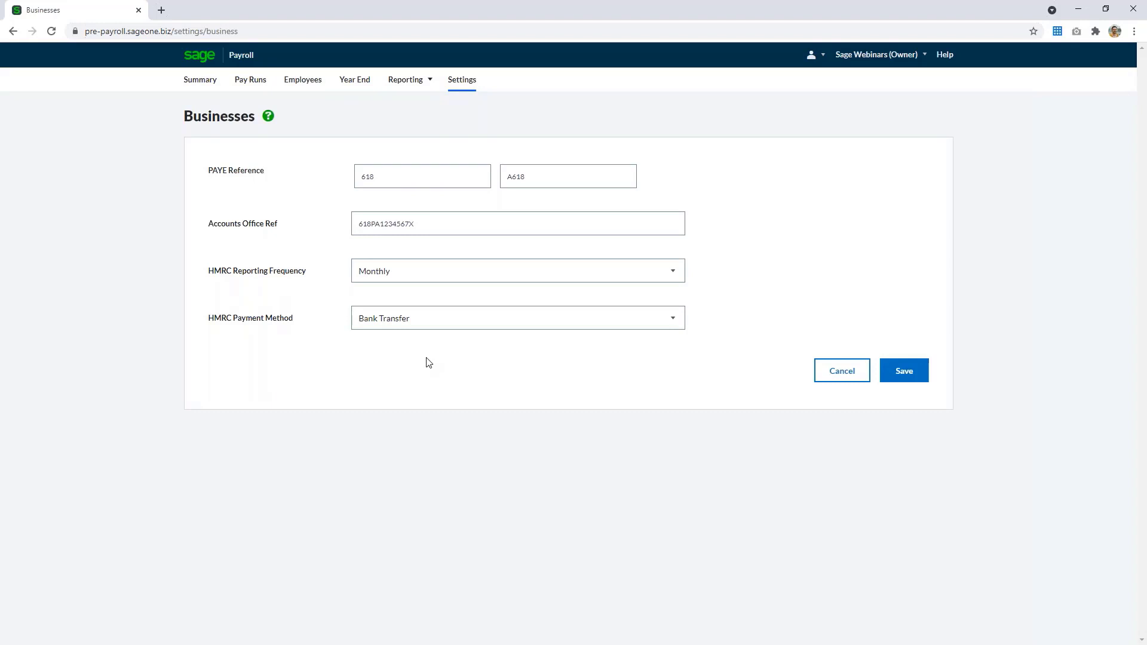
left_click(193, 88)
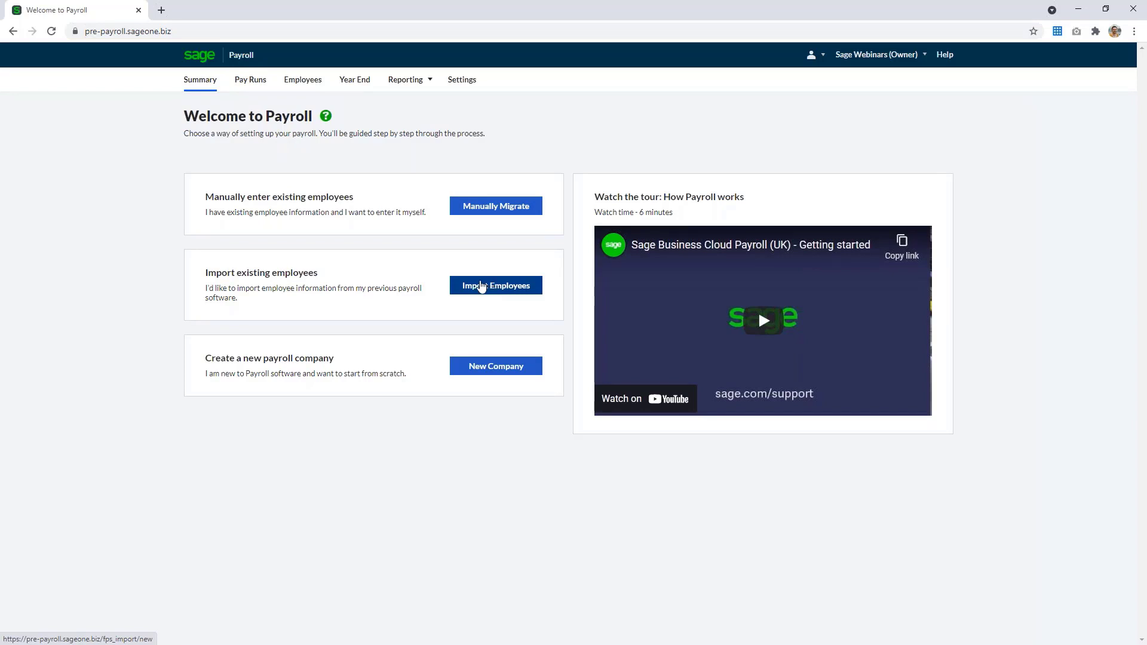
Start importing existing employees and move past the how-to-import instructions
left_click(508, 293)
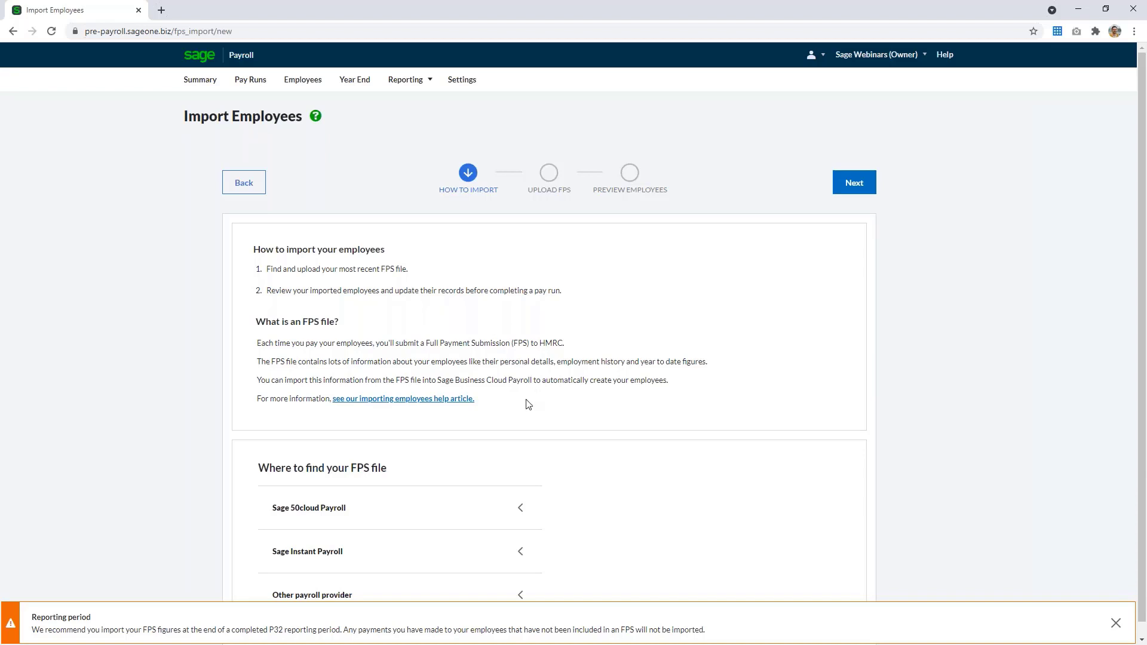
scroll(527, 405, "down", 1)
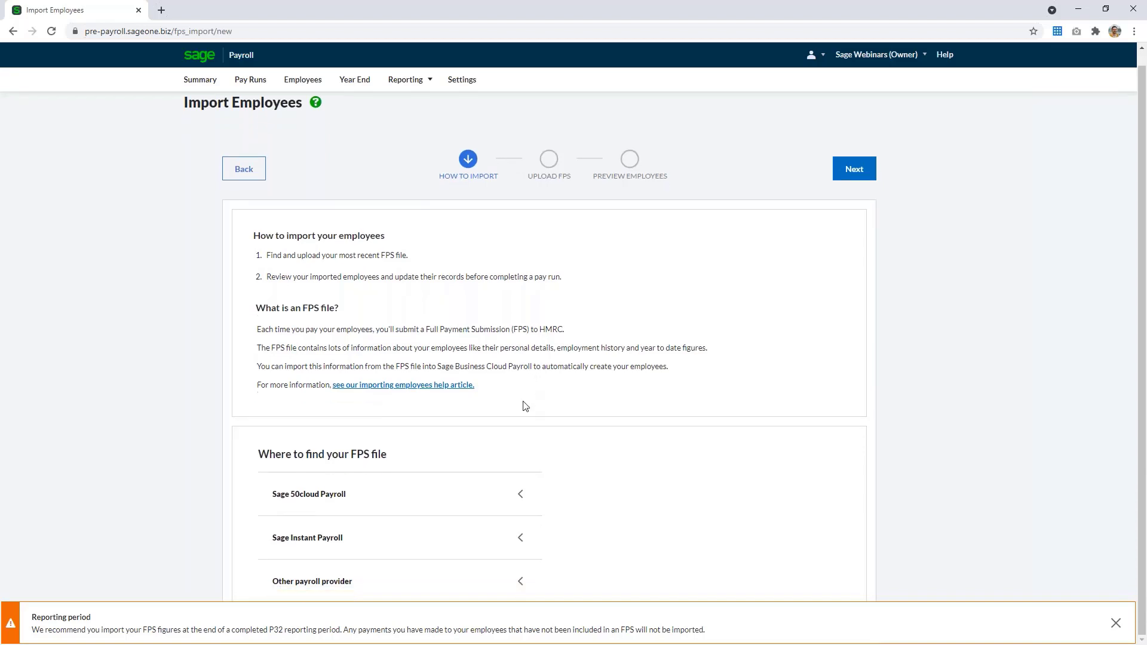
left_click(503, 501)
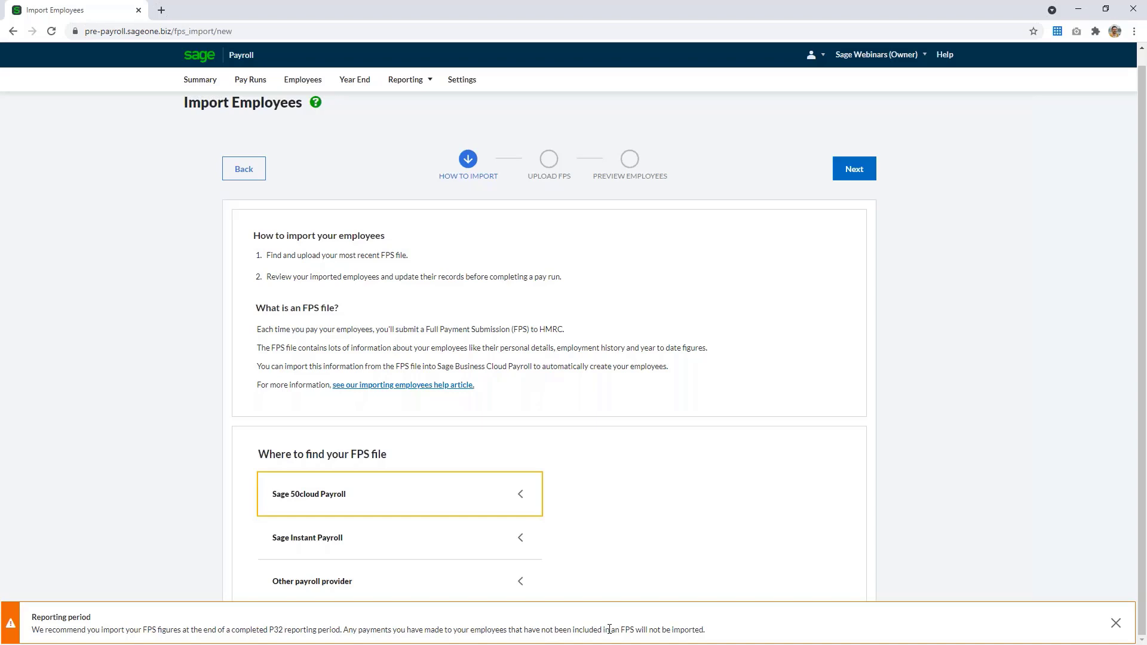
scroll(692, 289, "up", 1)
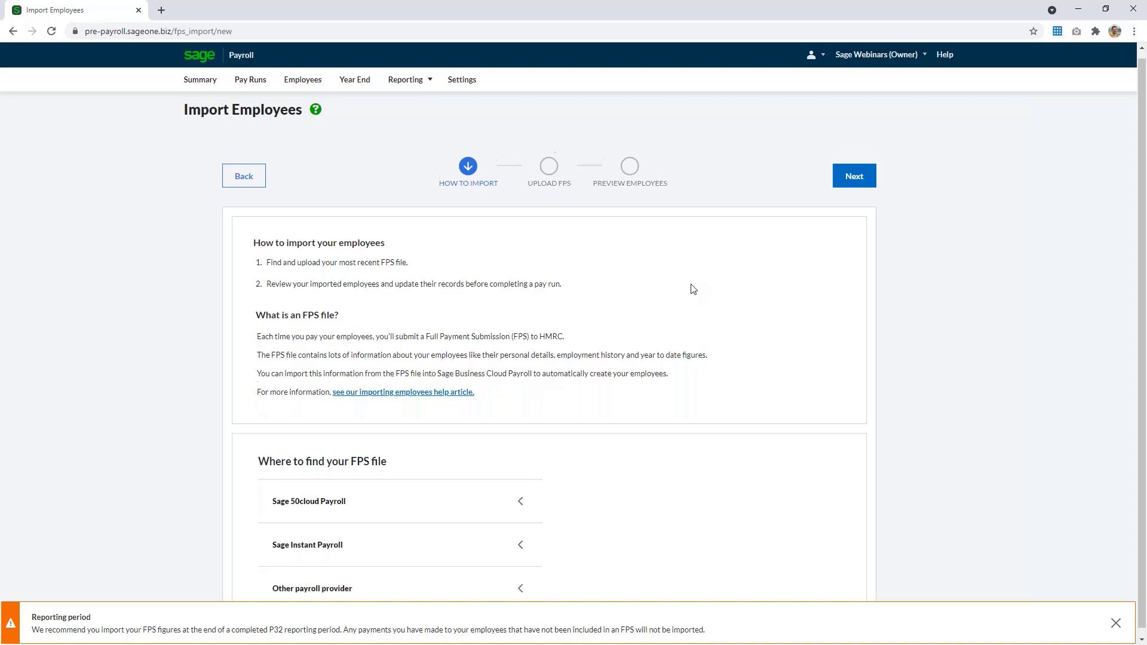
left_click(856, 190)
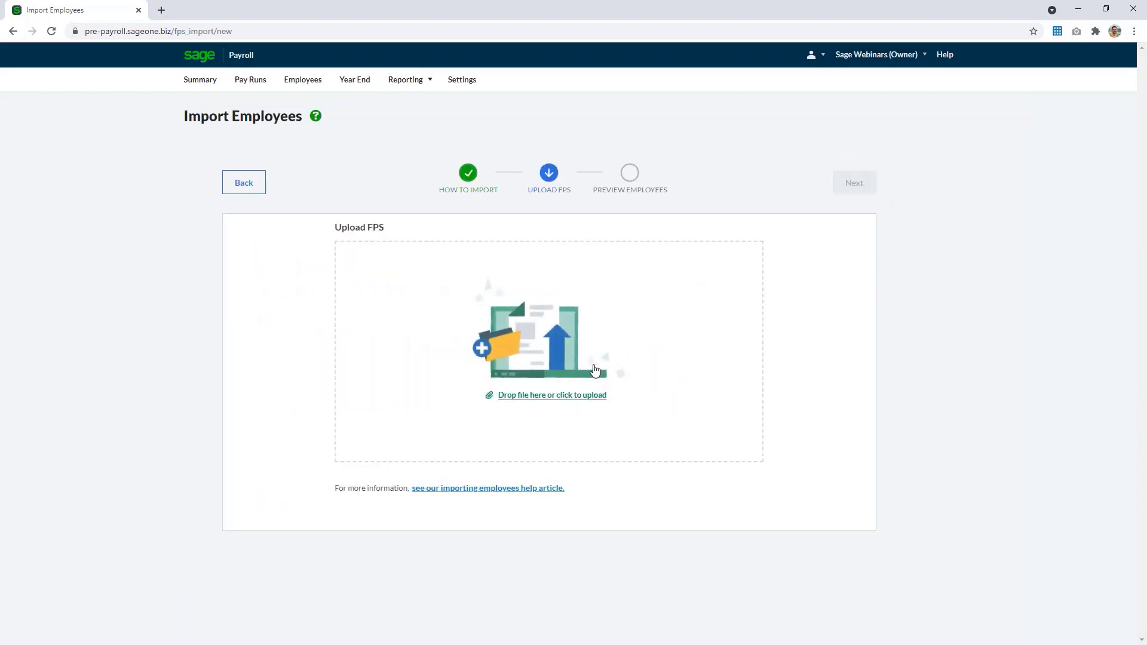
Upload the FPS file from the Desktop and complete the import of both listed employees
left_click(555, 365)
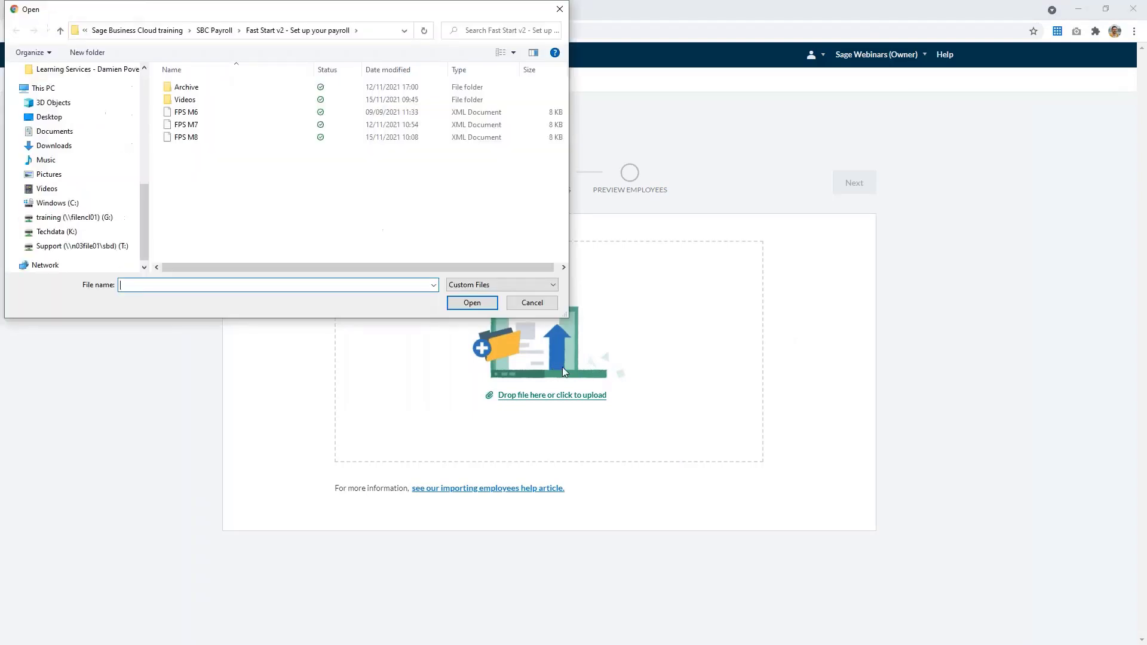
left_click(54, 93)
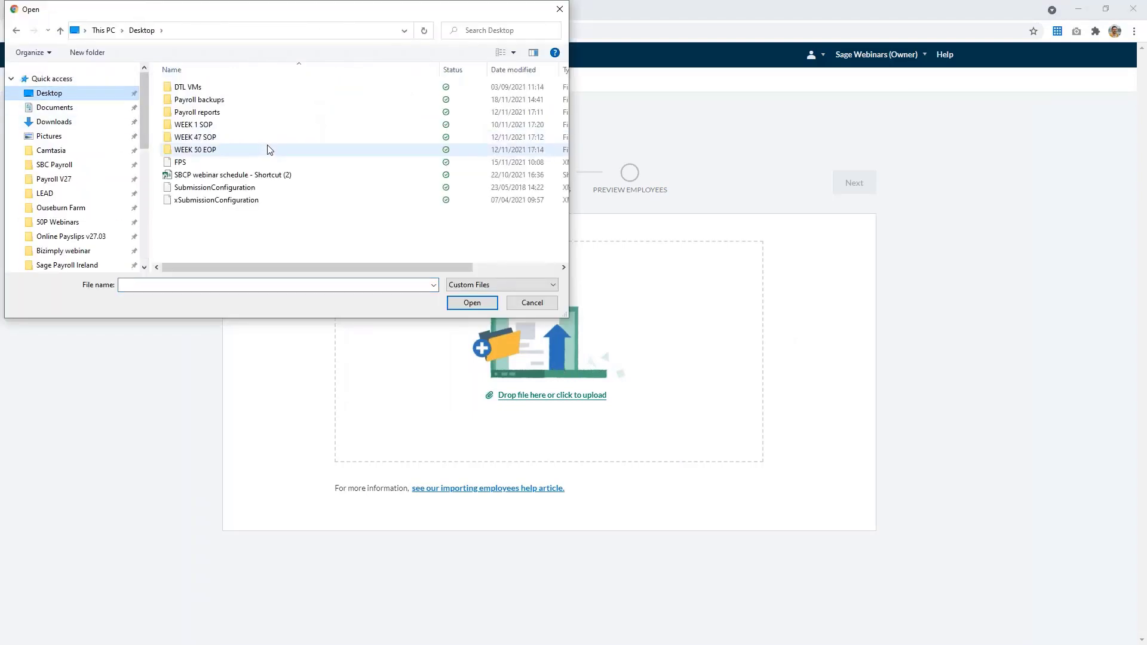
left_click(181, 163)
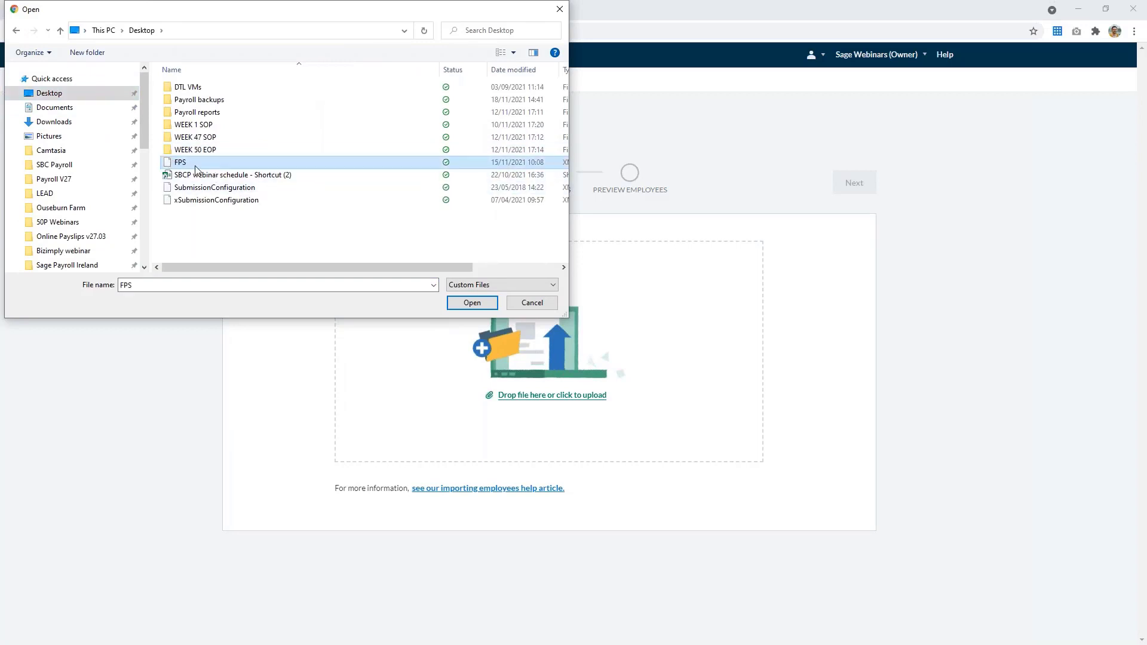
double_click(194, 166)
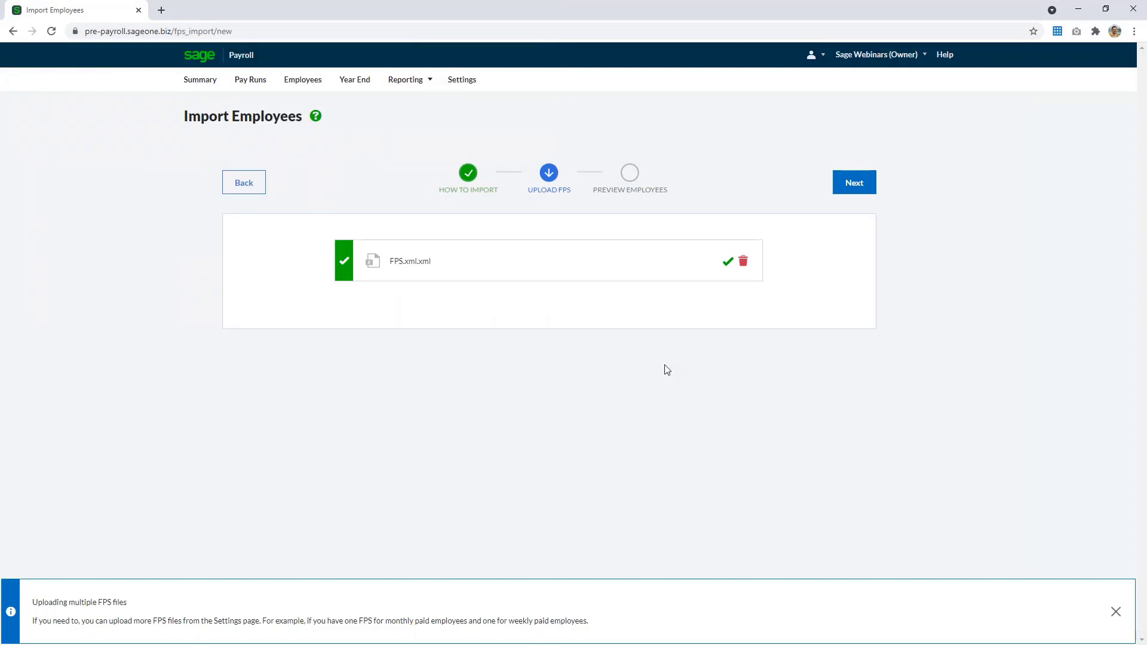
left_click(853, 196)
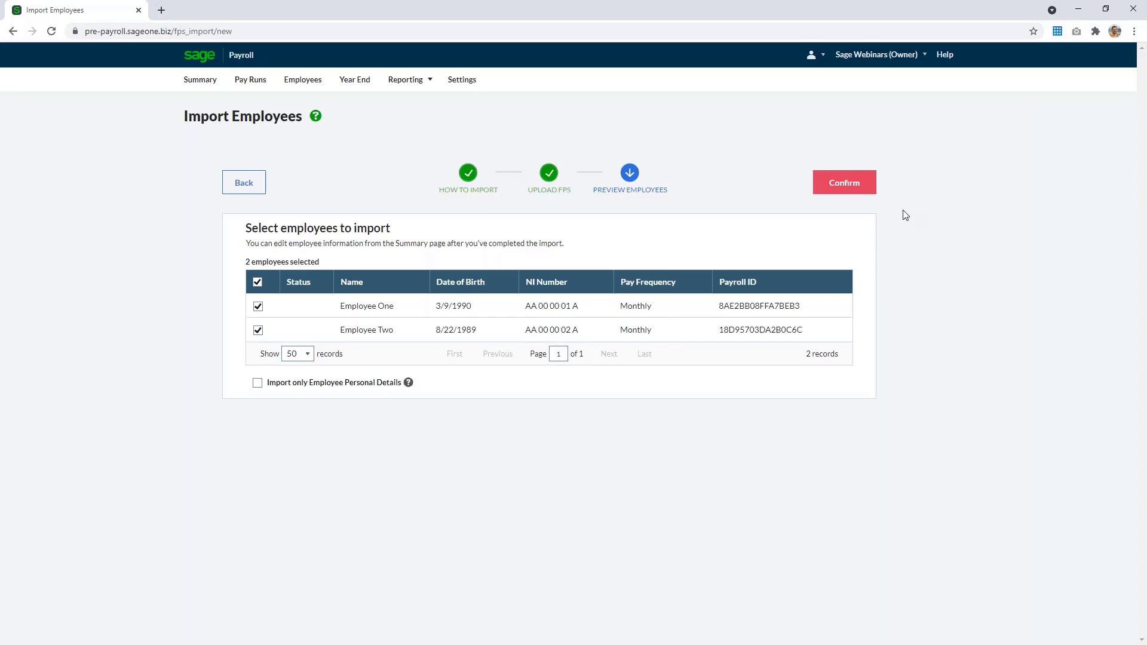
left_click(842, 190)
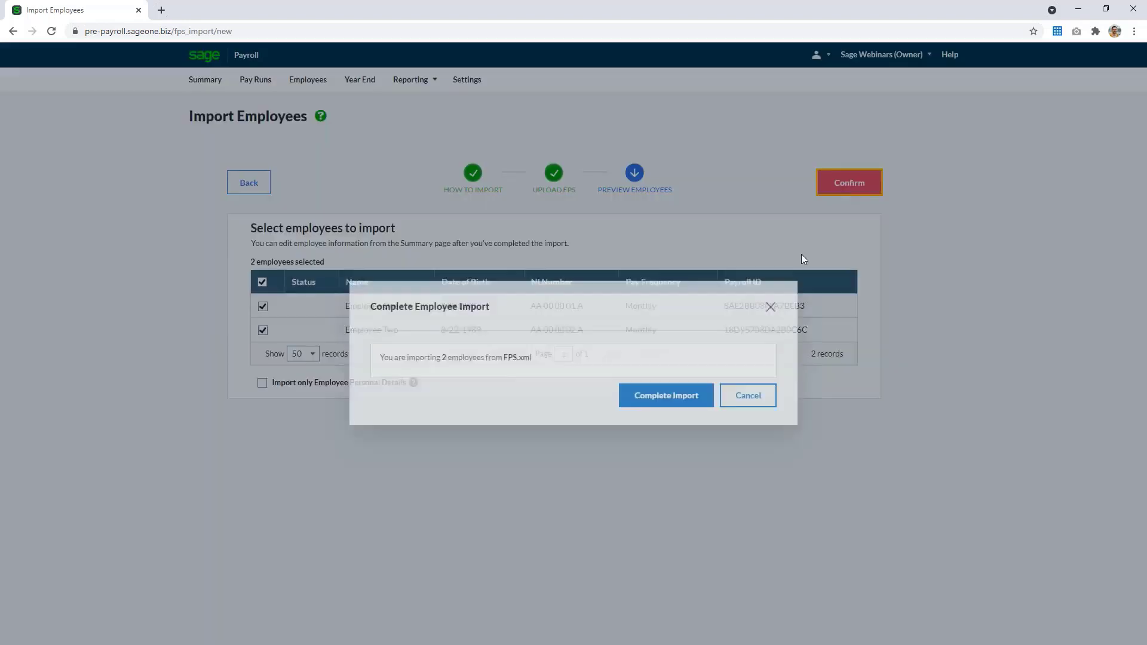
left_click(672, 393)
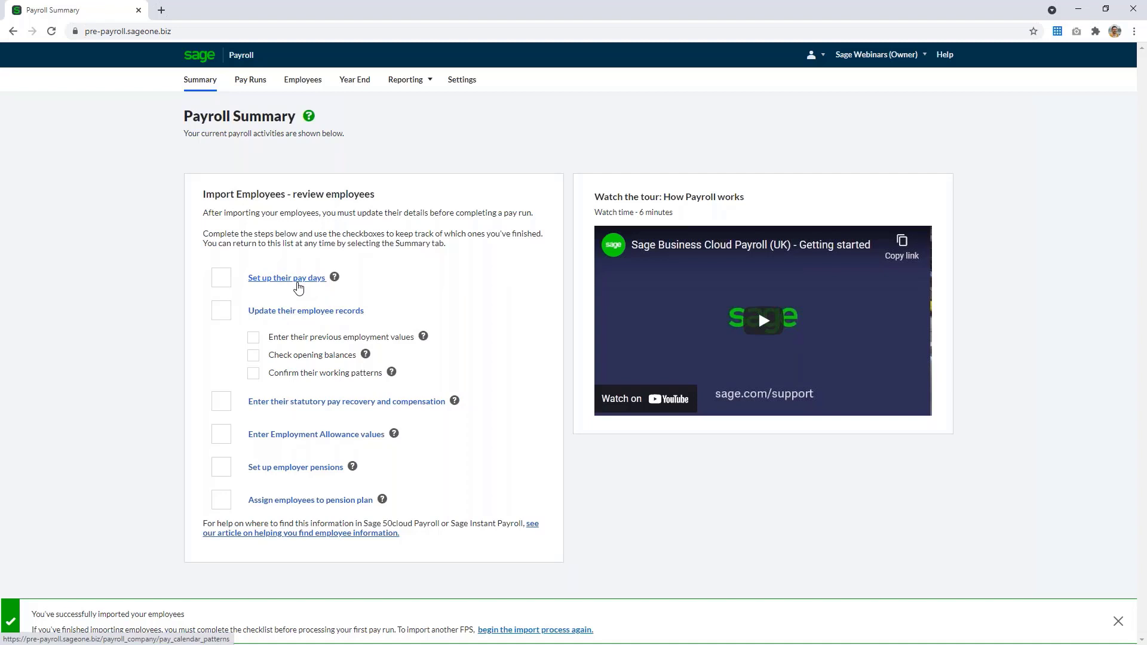
Set up a monthly pay calendar paying on the same day of month, the 25th, with the first pay run in December 2021
left_click(298, 284)
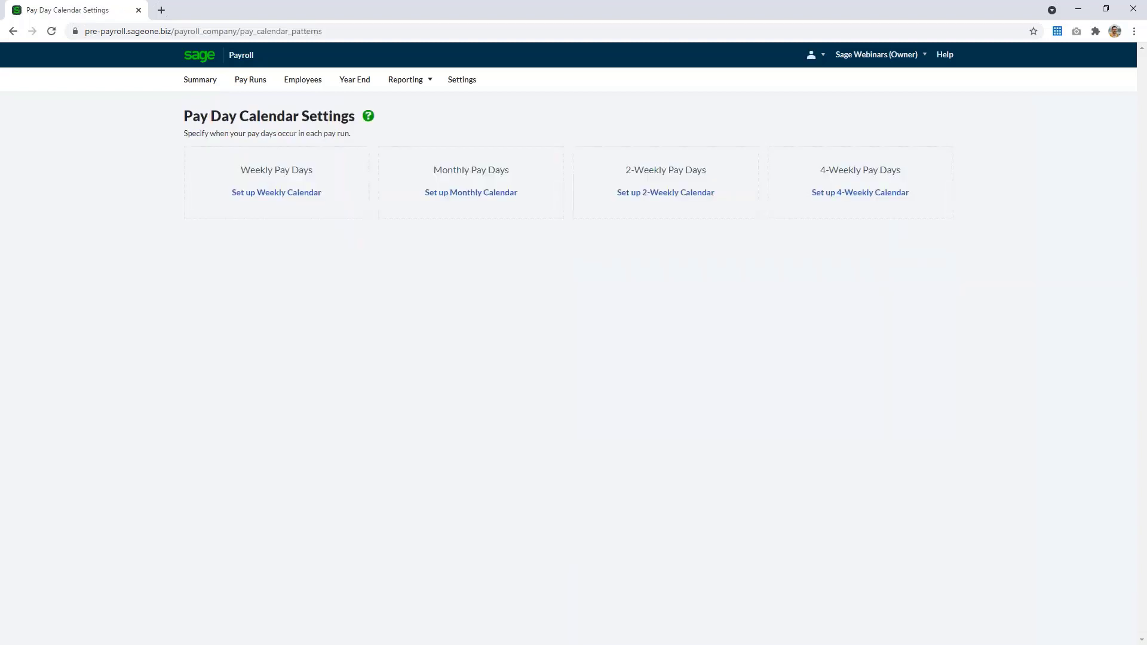
left_click(480, 194)
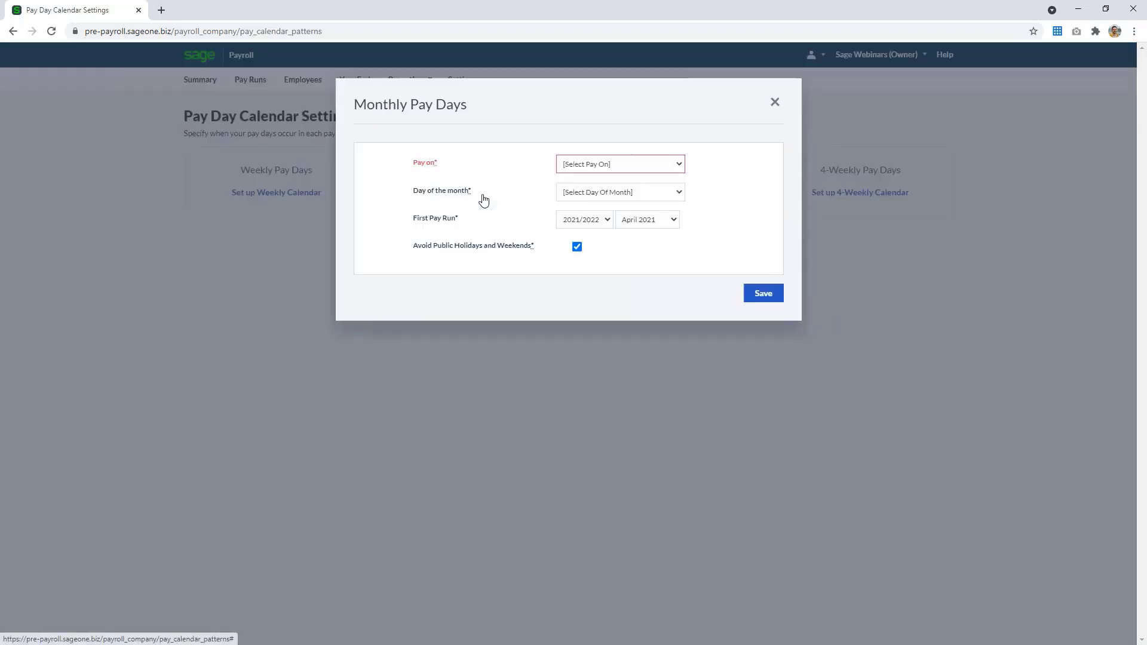
left_click(605, 171)
left_click(594, 188)
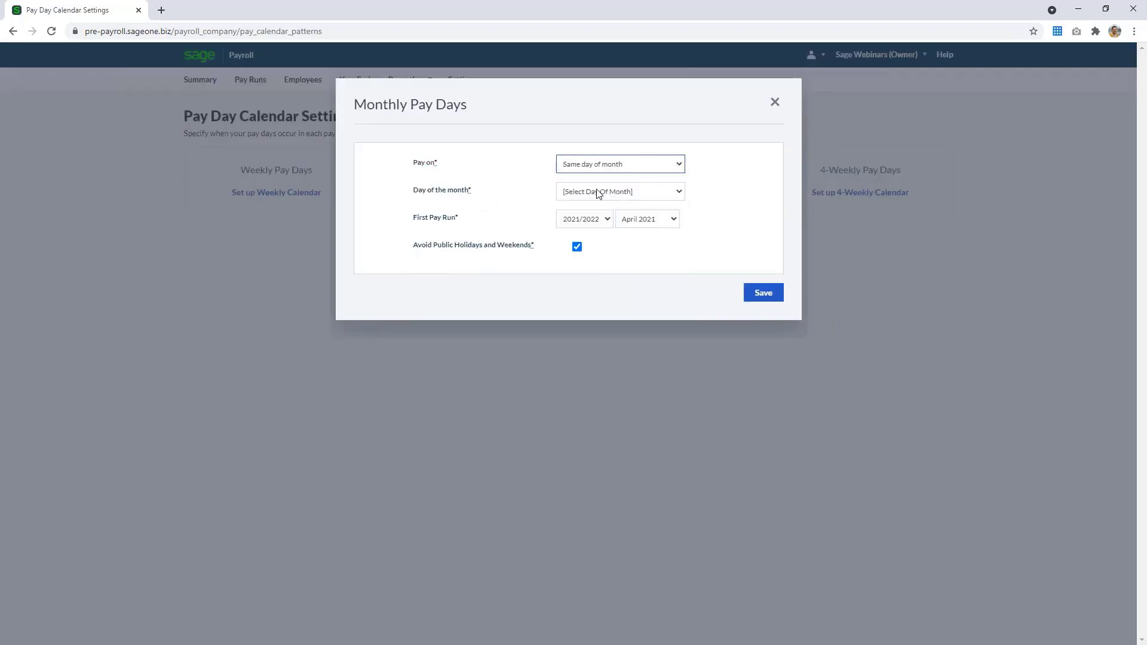
left_click(600, 191)
scroll(579, 317, "down", 3)
left_click(584, 332)
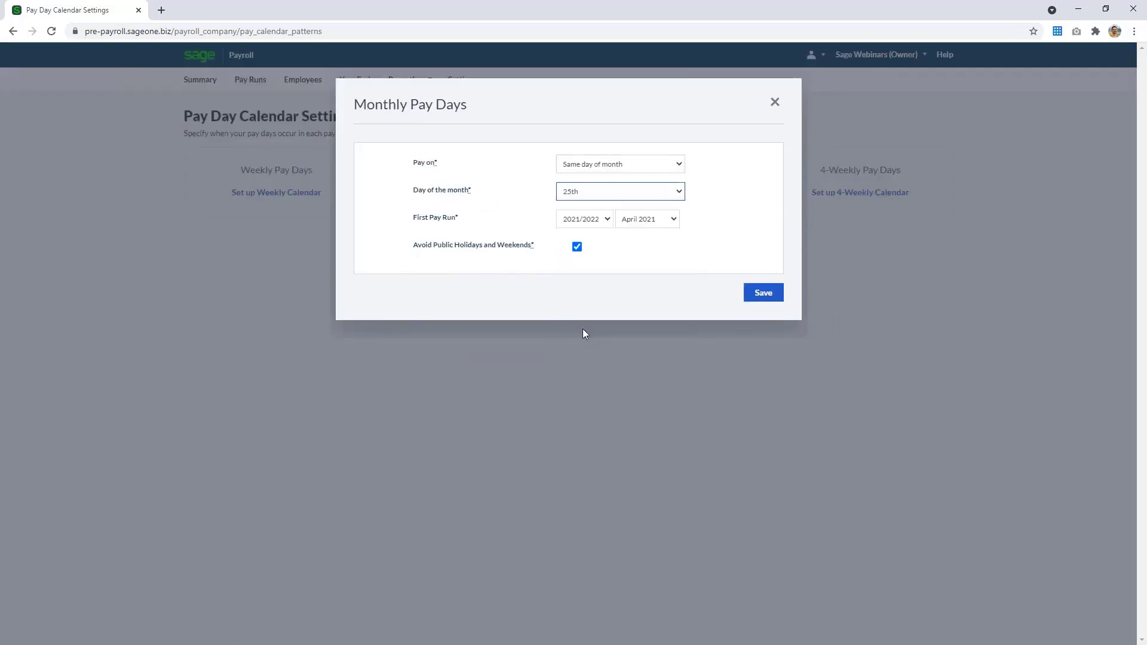
left_click(653, 221)
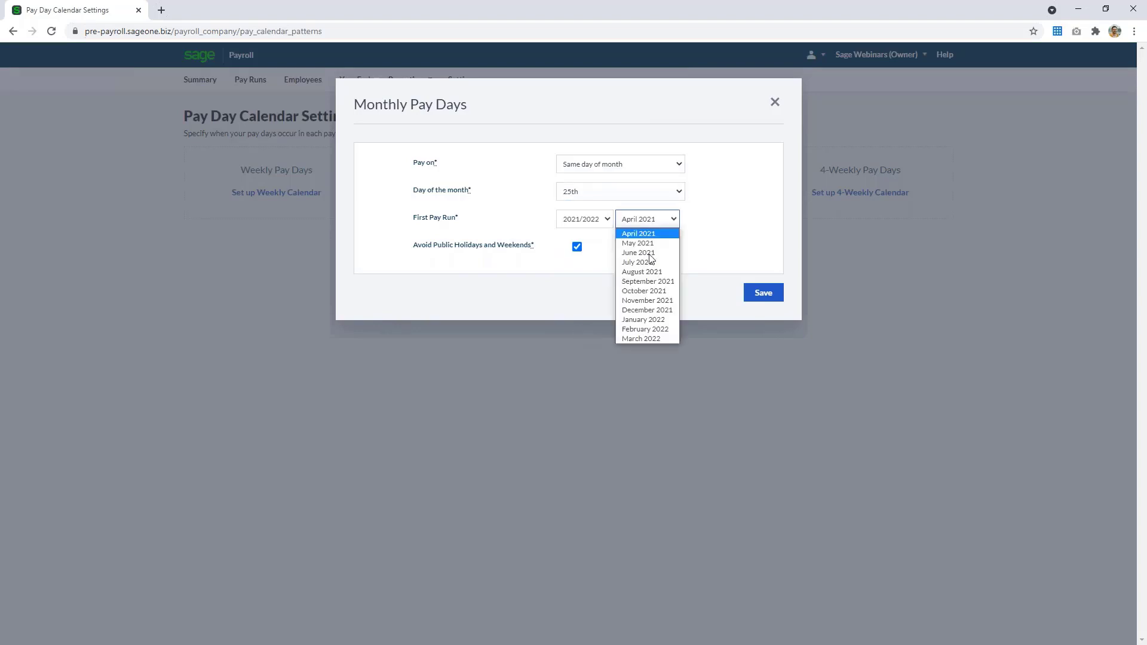
left_click(645, 309)
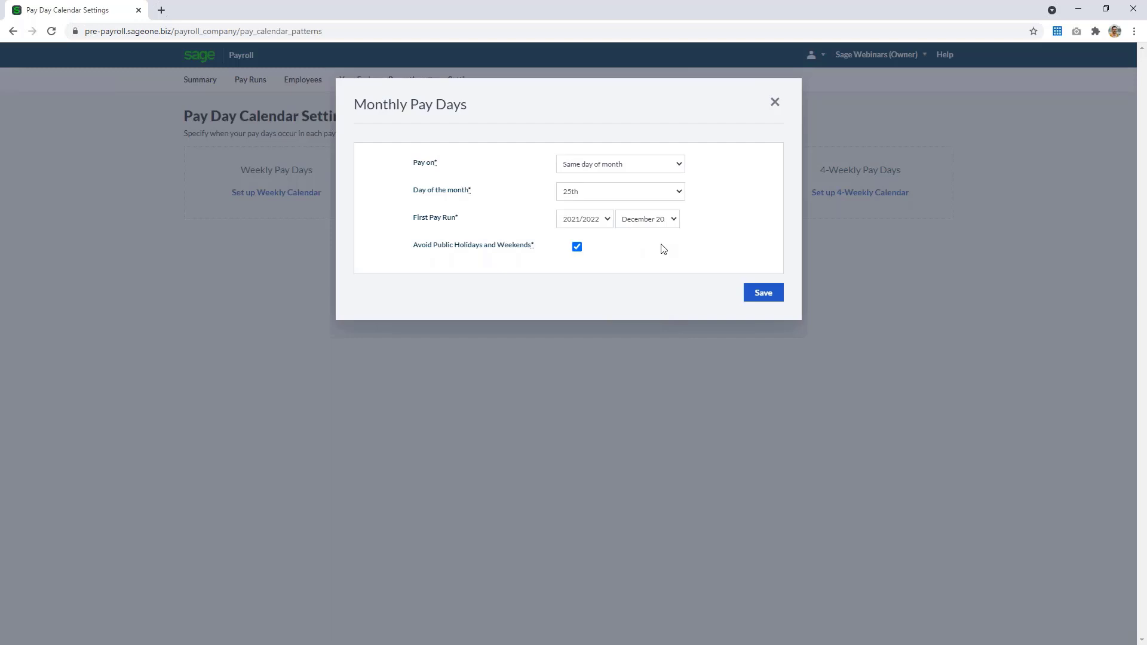
left_click(751, 297)
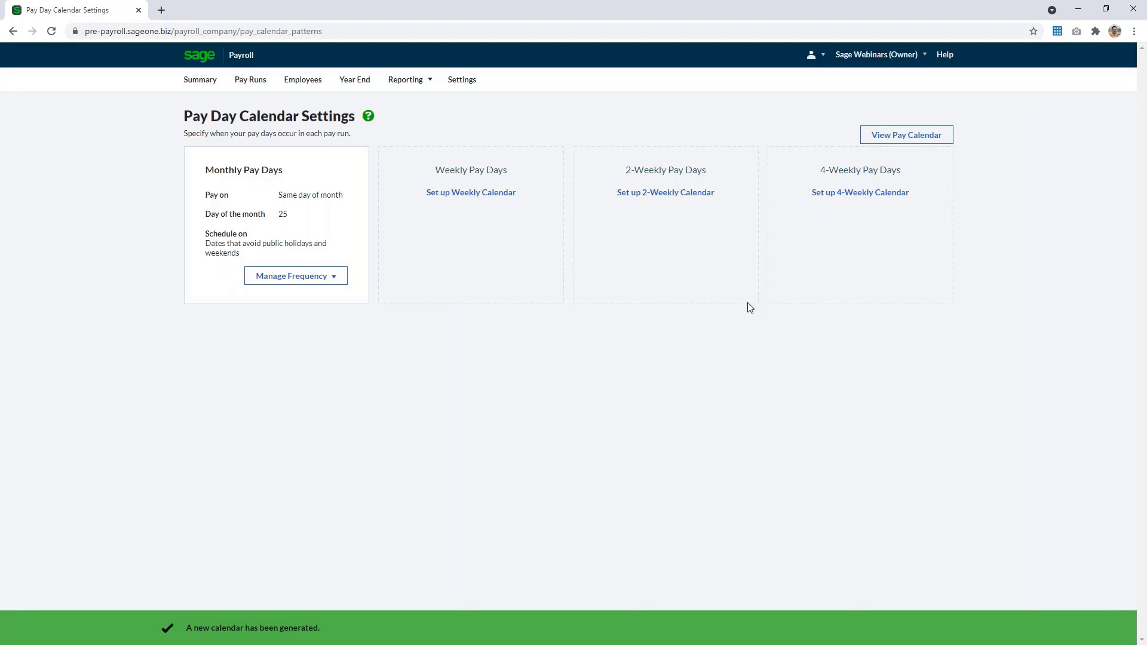
Return to the payroll summary and tick off the pay days checklist item
left_click(192, 86)
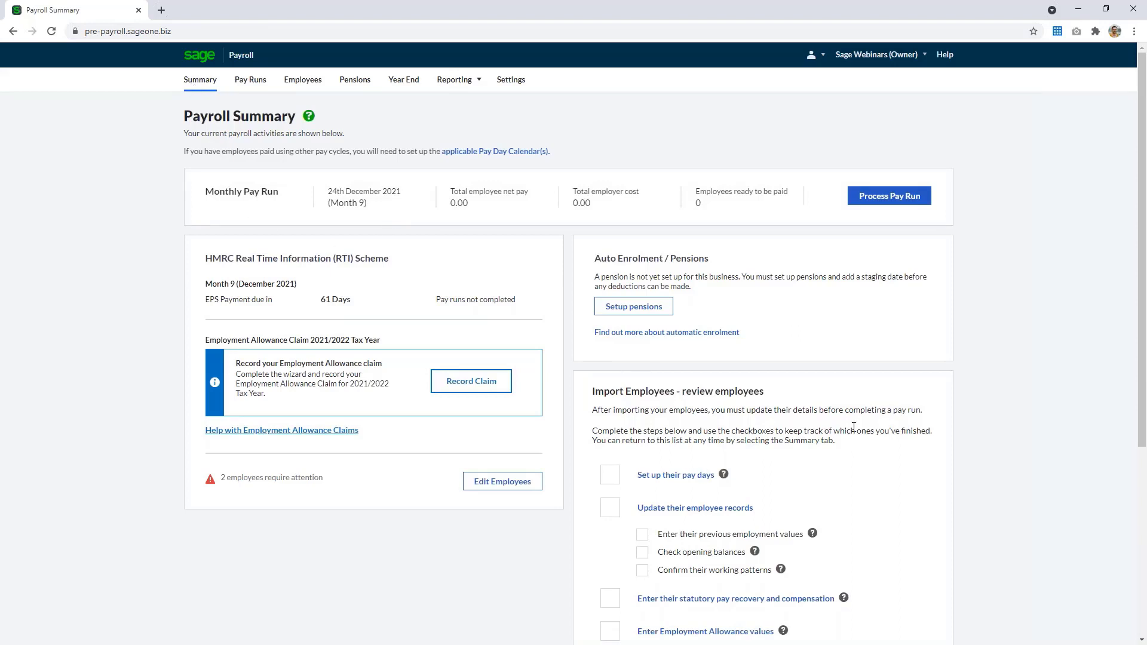
scroll(854, 427, "down", 3)
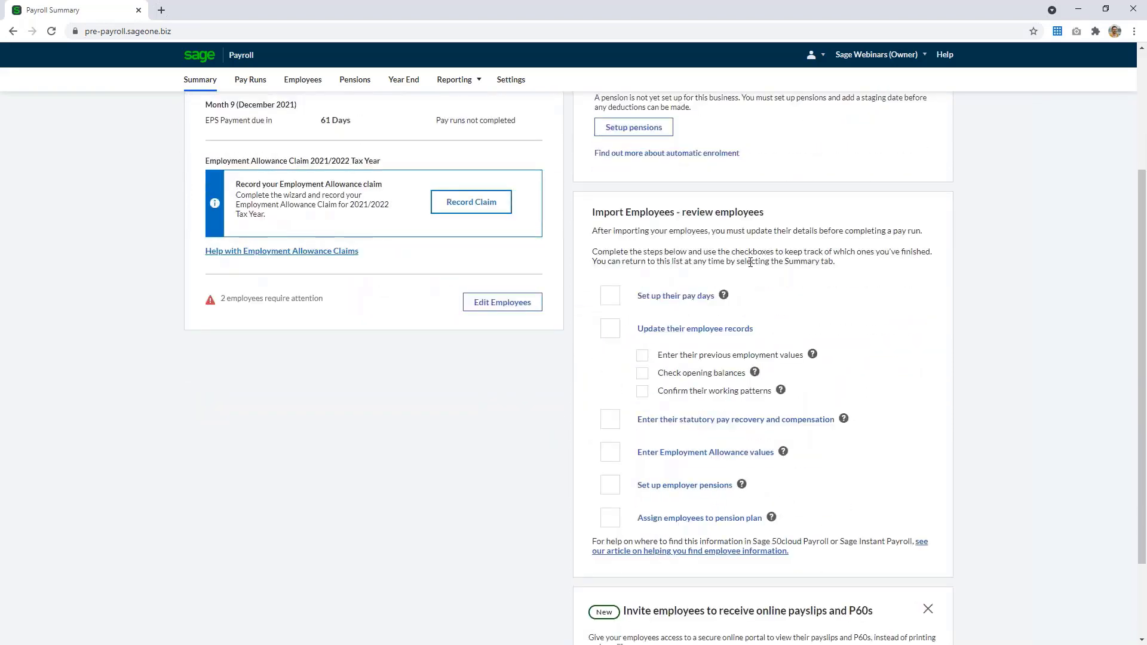
left_click(605, 298)
Open Employee One's record for editing and set the start date to 01/01/2020
left_click(714, 332)
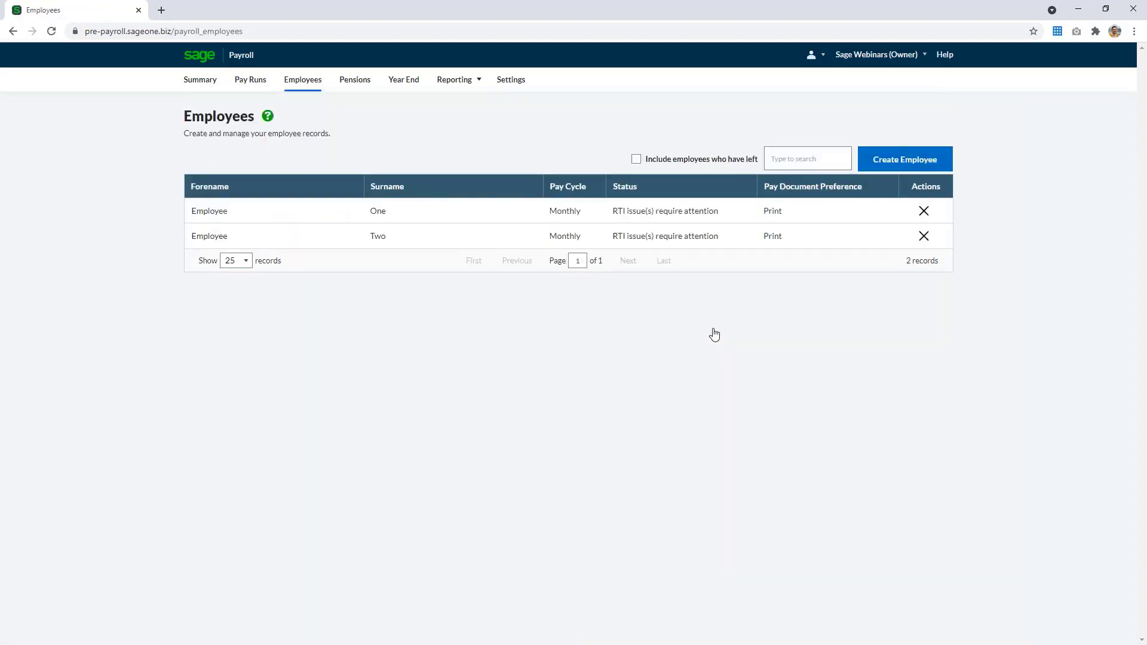
left_click(661, 221)
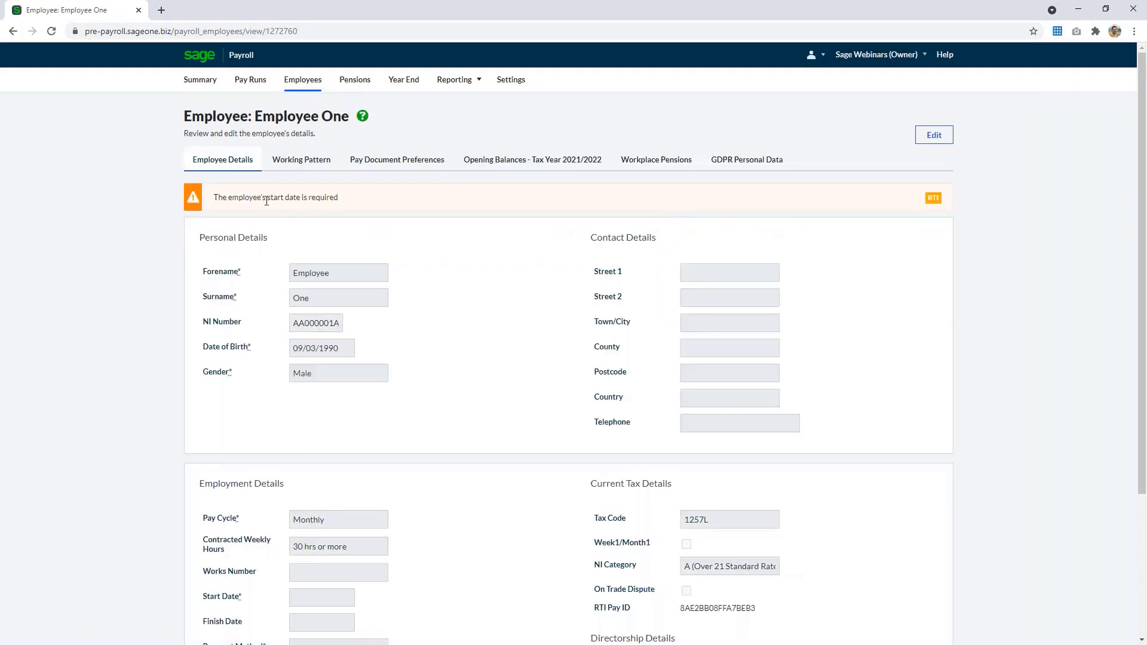
left_click(934, 135)
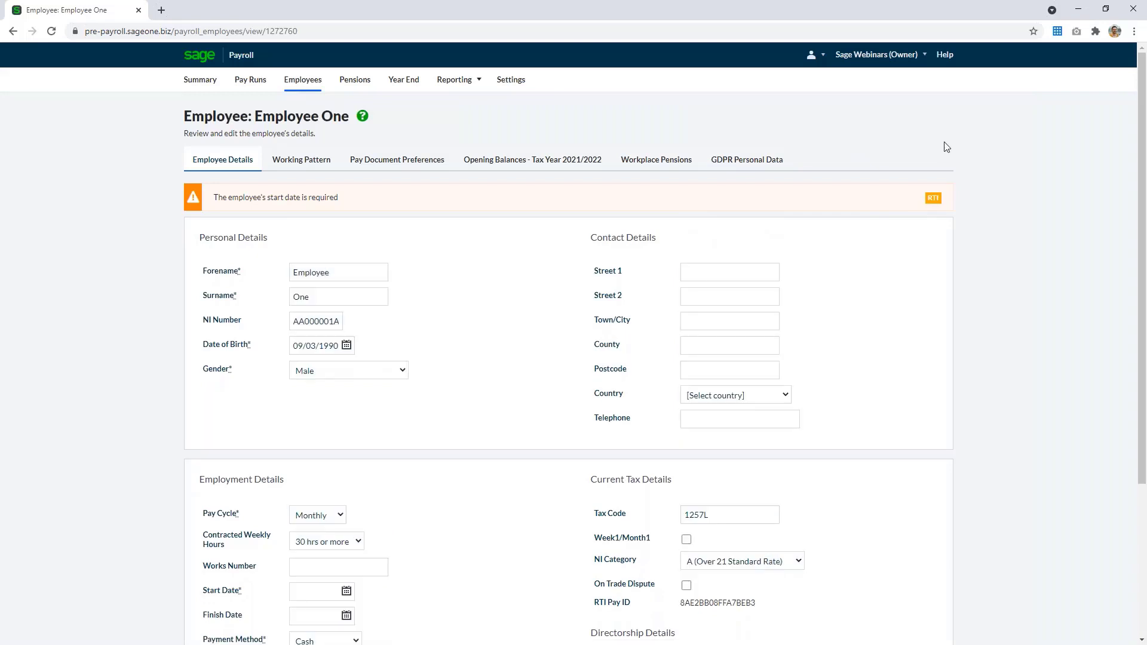
scroll(456, 535, "down", 1)
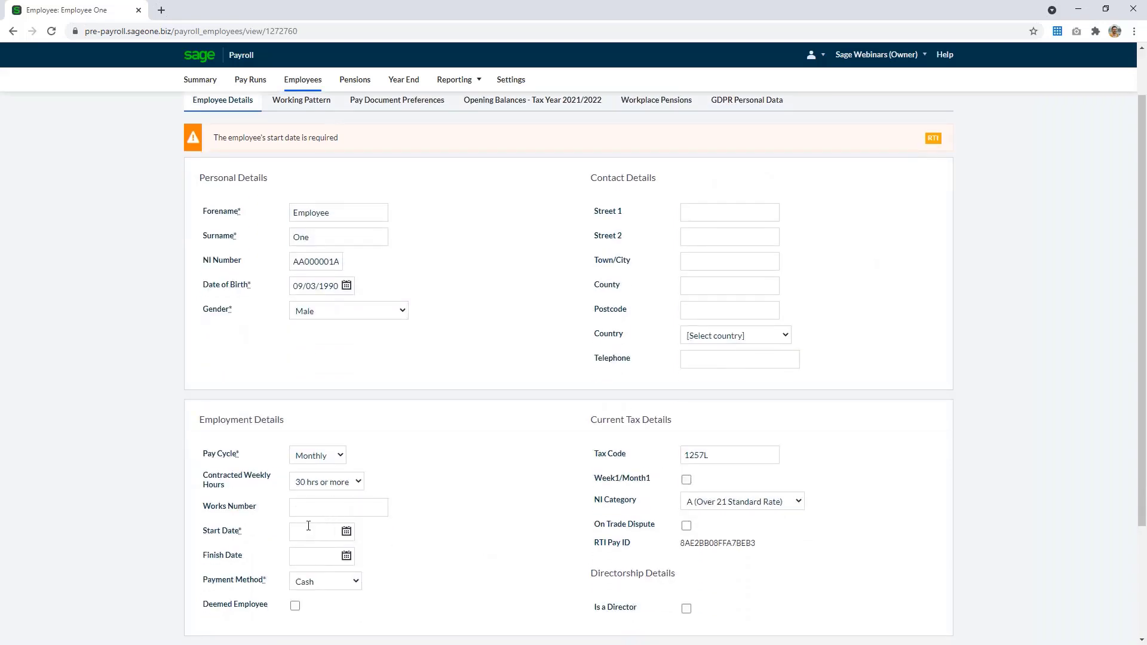
left_click(308, 525)
type("01/01/2020")
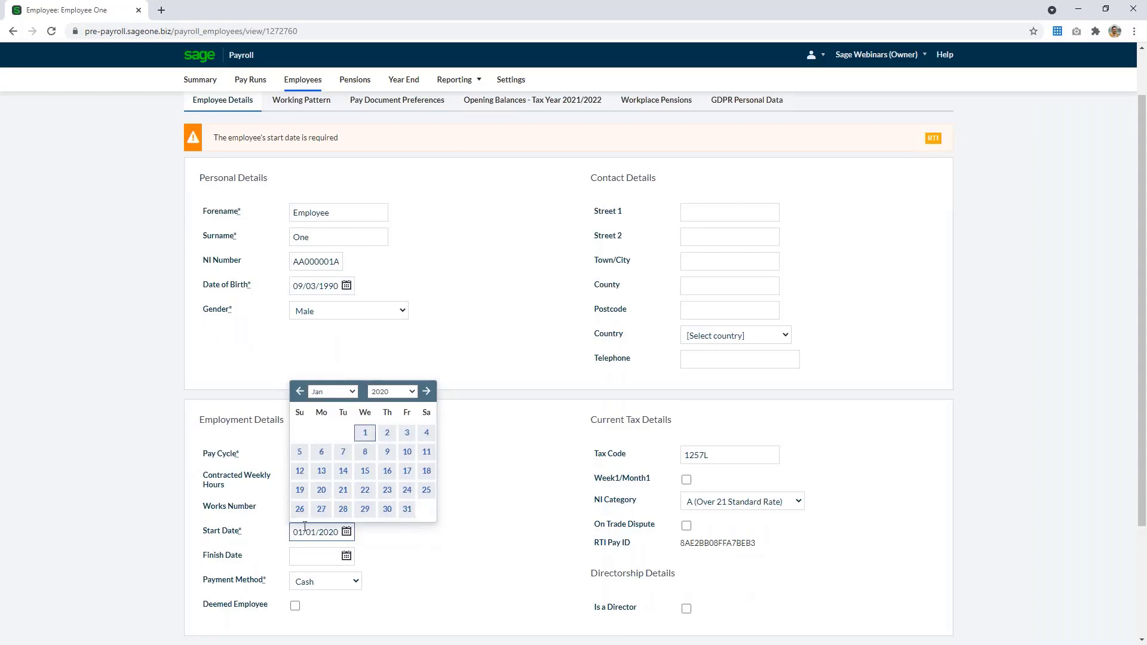
left_click(486, 556)
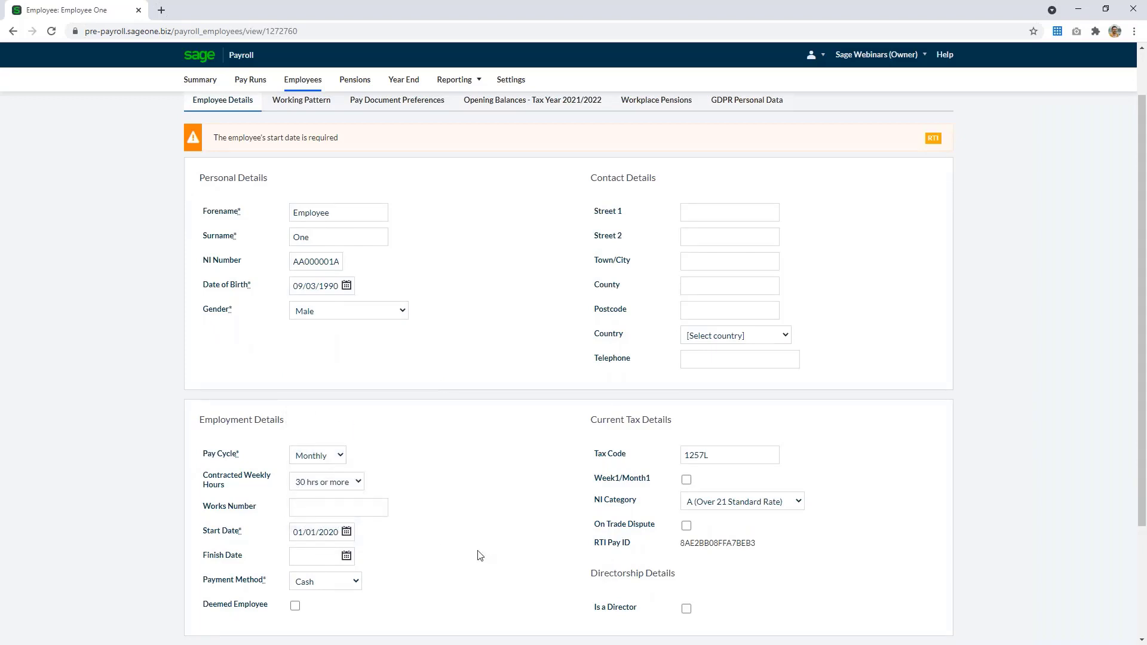
Fill in the employee's street lines, town and postcode, and set the country to United Kingdom
left_click(729, 213)
type("Address 1")
key("Tab")
type("Add")
key("Tab")
type("Town")
key("Tab")
key("Tab")
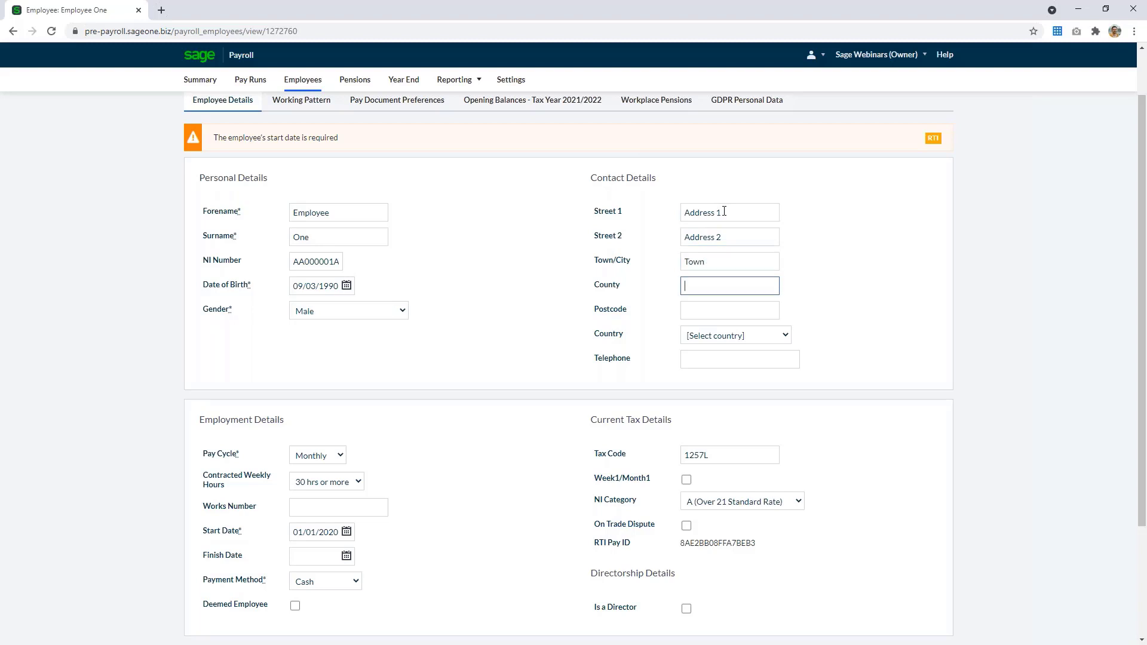
type("NE99 9ZZ")
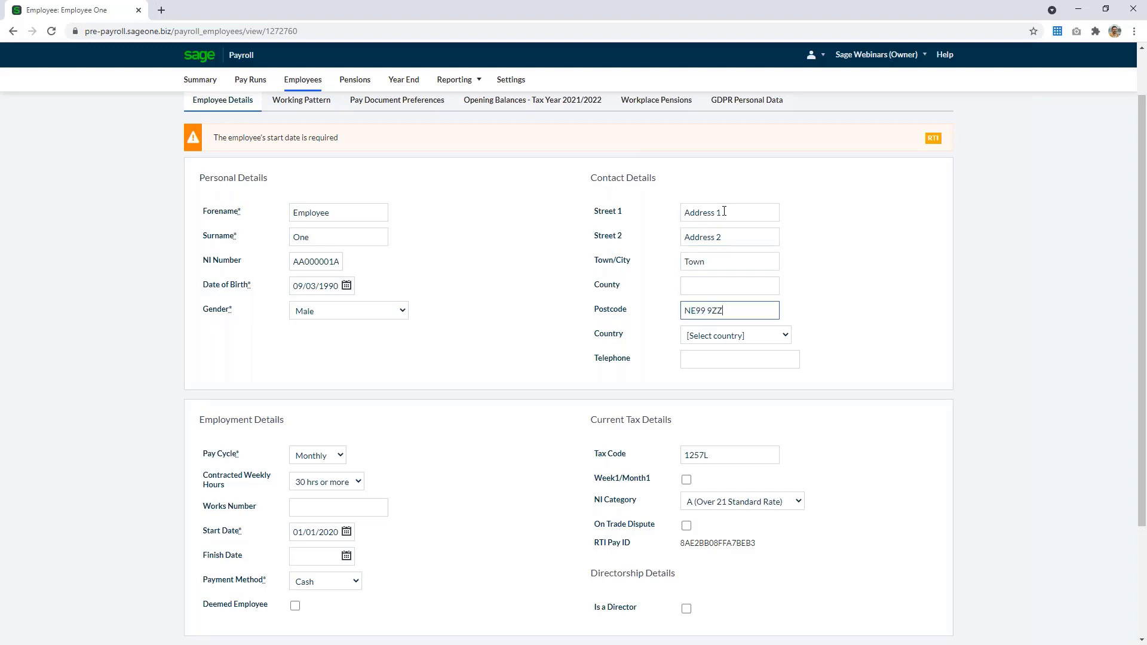
key("Tab")
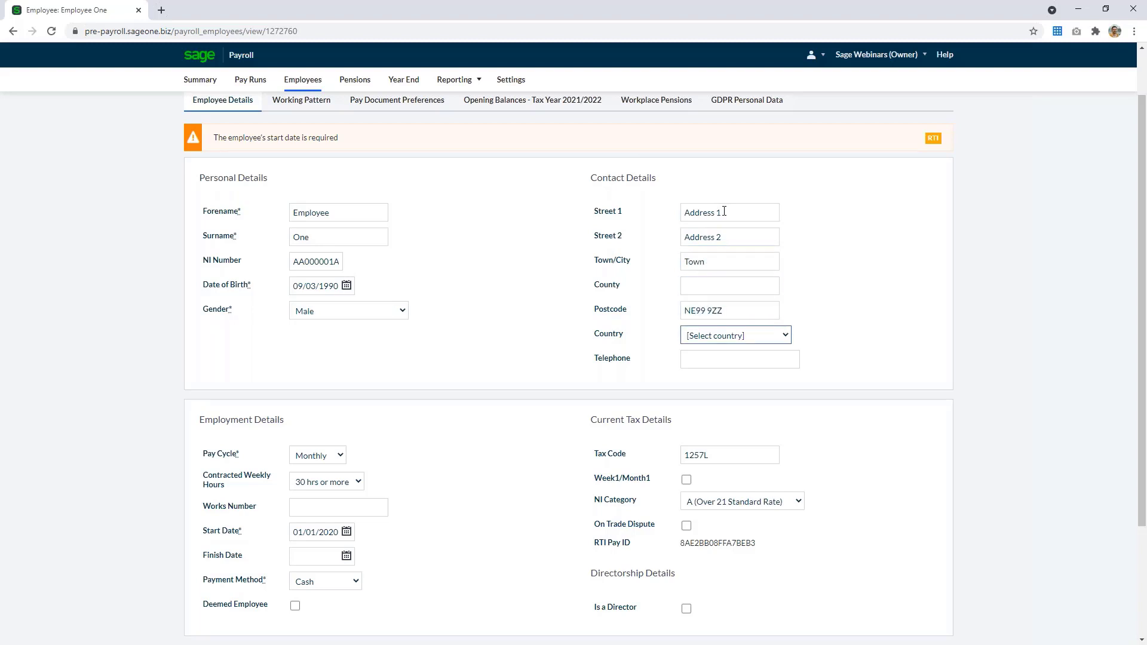
key("Down")
key("Tab")
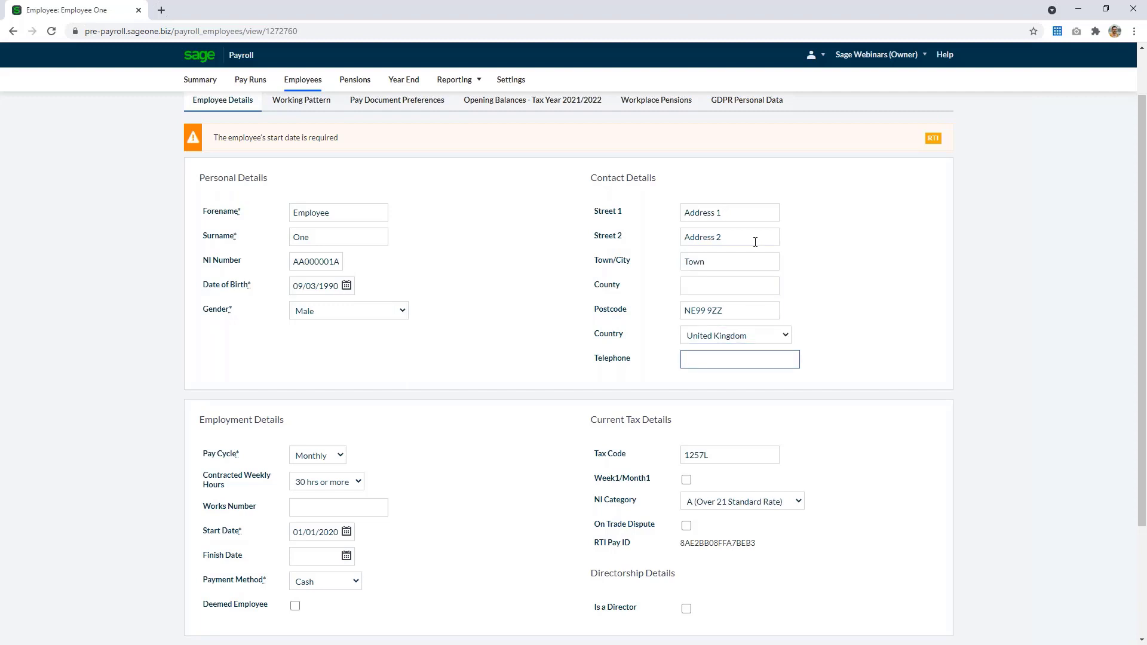
scroll(913, 457, "down", 2)
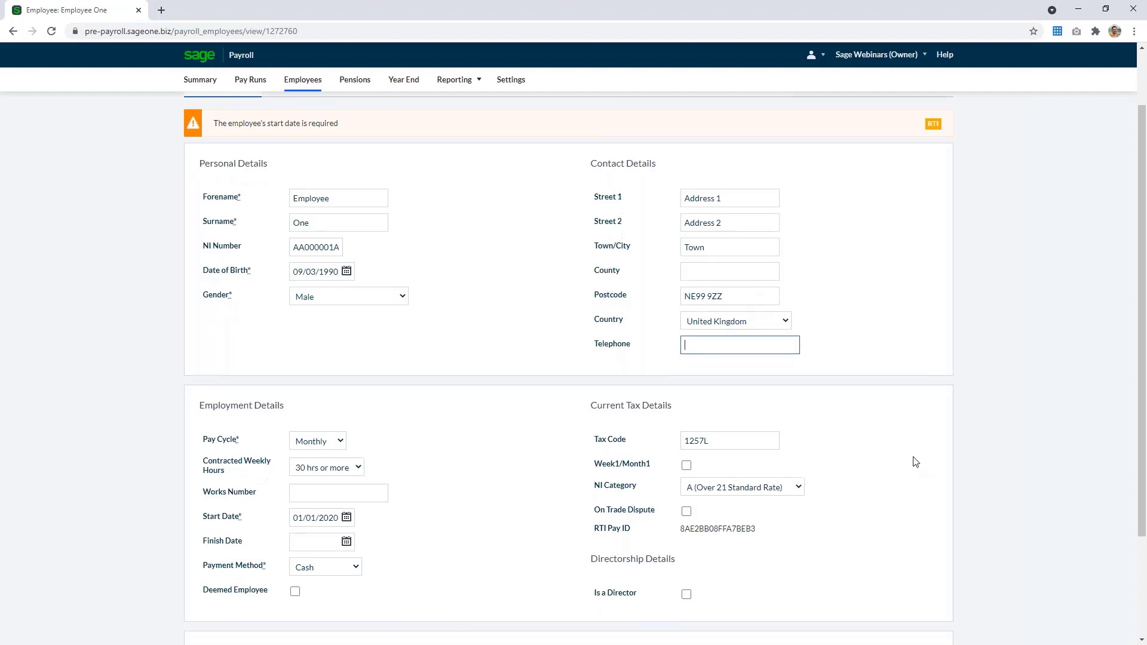
Check the starting basis options for Employee One's previous tax details, keeping it as an existing employee
scroll(912, 461, "down", 2)
left_click(570, 560)
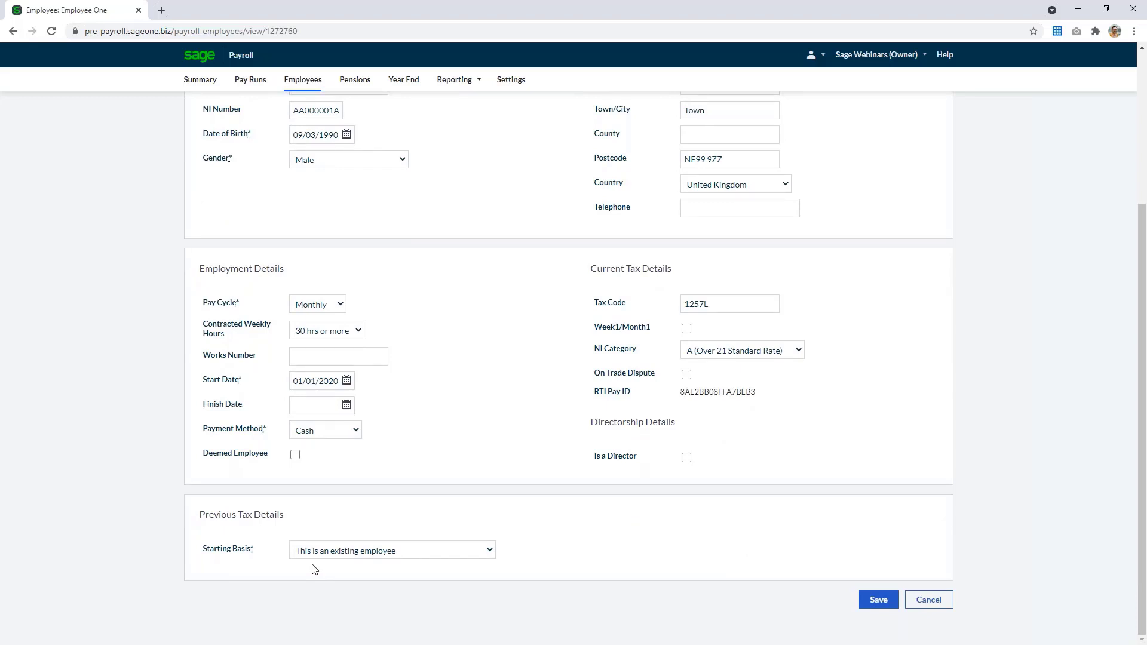
left_click(344, 550)
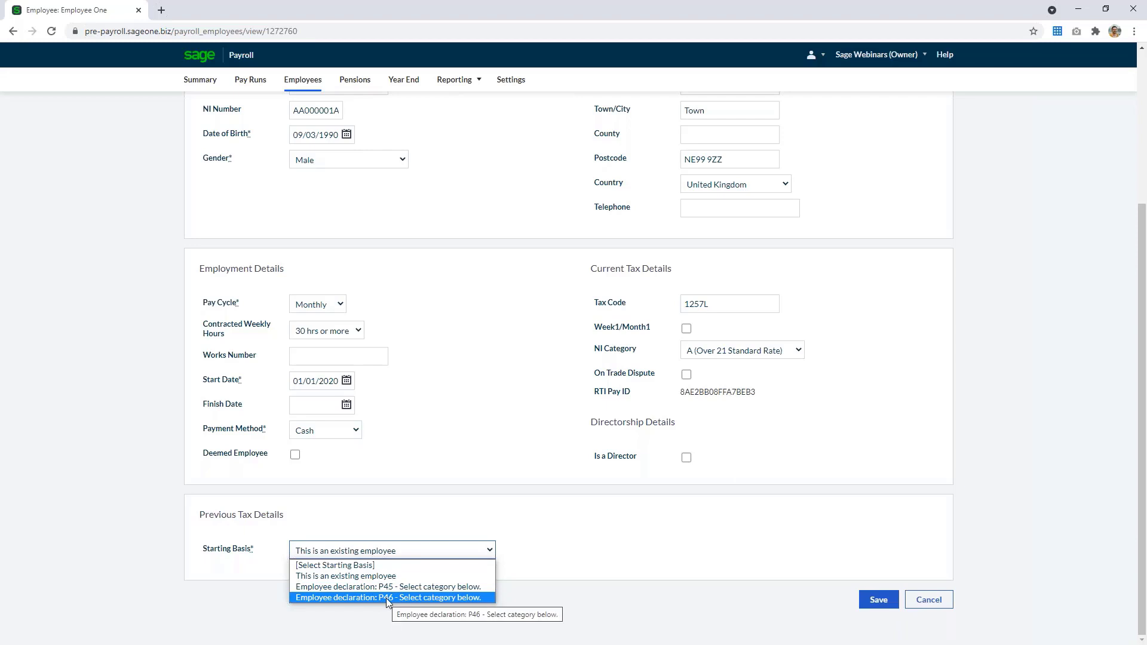
left_click(415, 517)
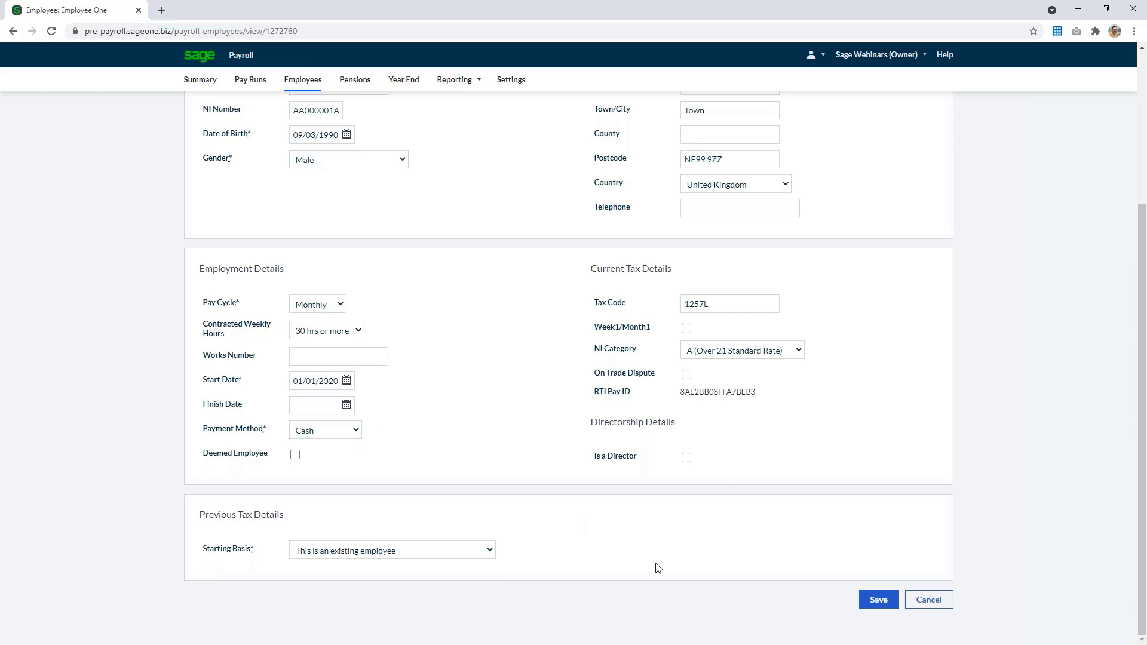
Review Employee One's opening balances for tax year 2021/2022
scroll(658, 568, "up", 4)
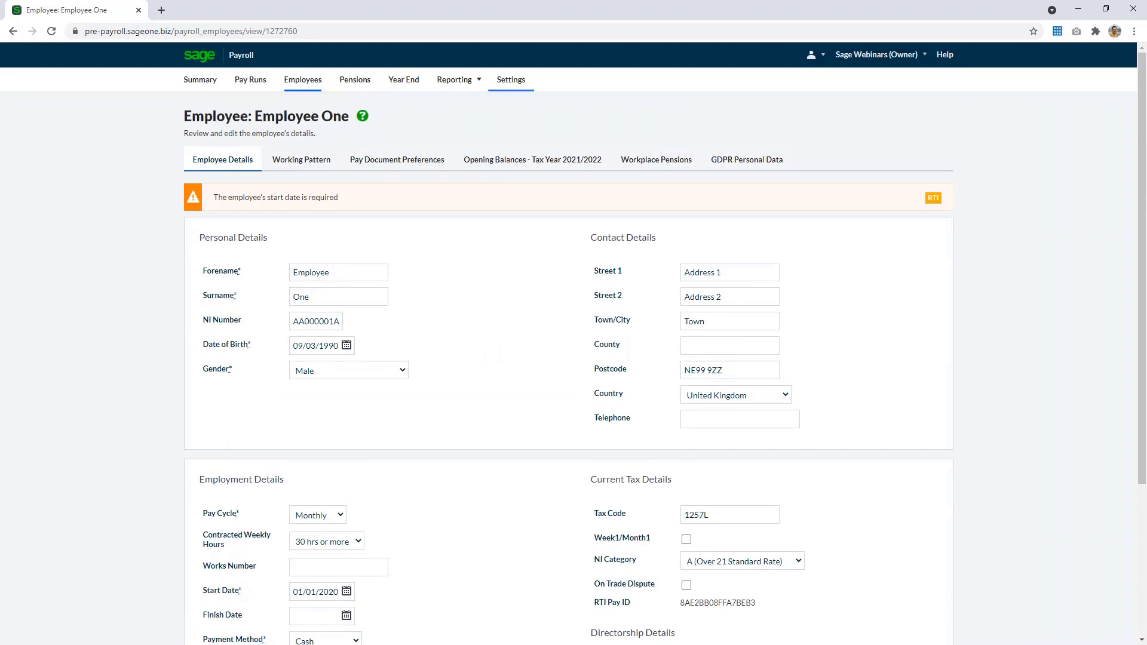
left_click(539, 164)
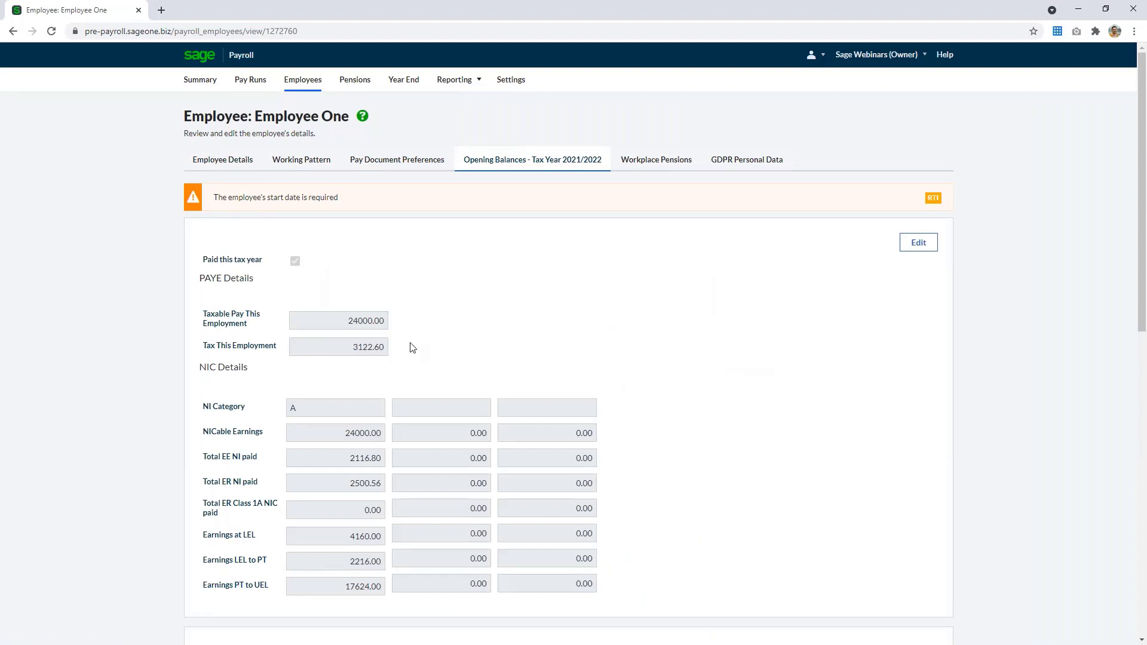
scroll(412, 348, "down", 2)
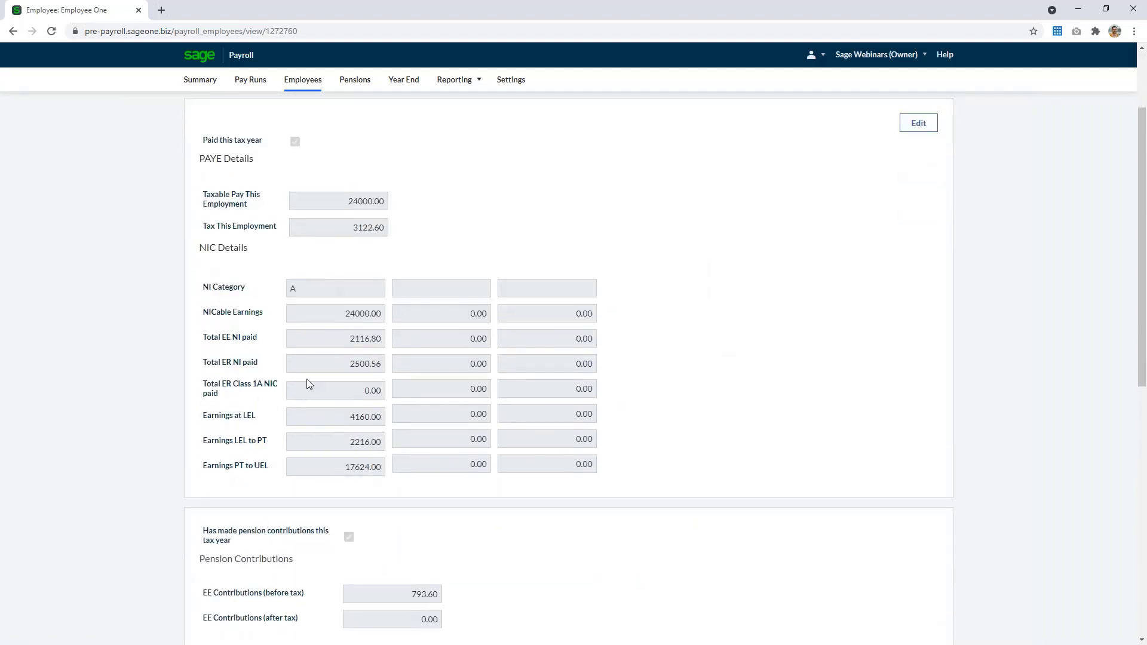
scroll(309, 384, "down", 4)
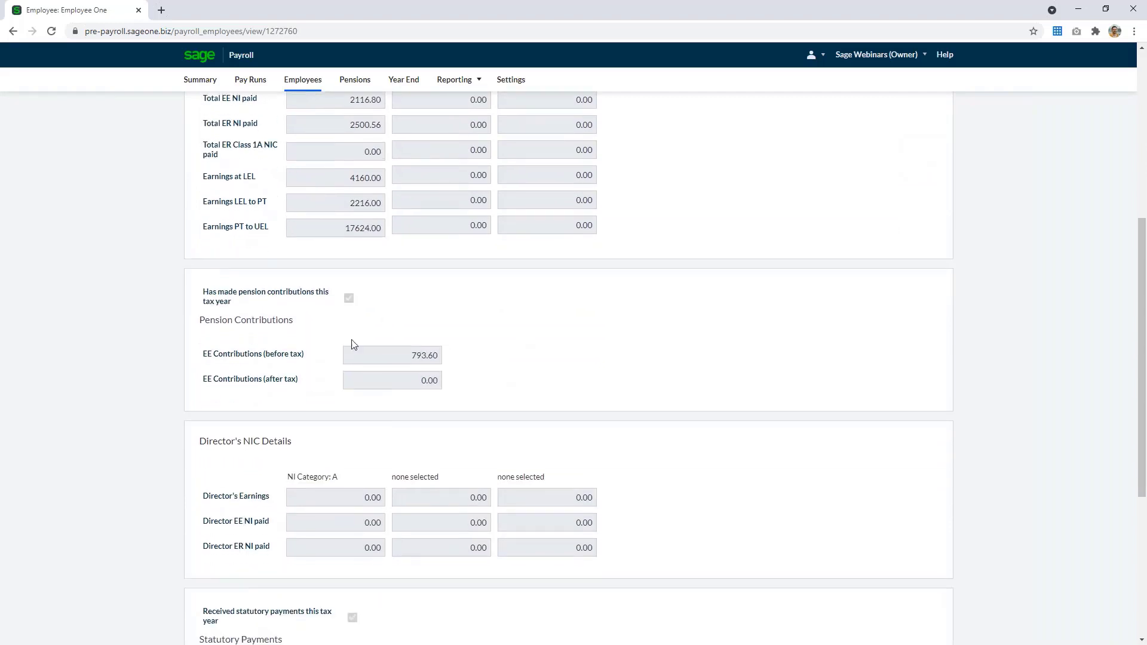
scroll(445, 381, "down", 3)
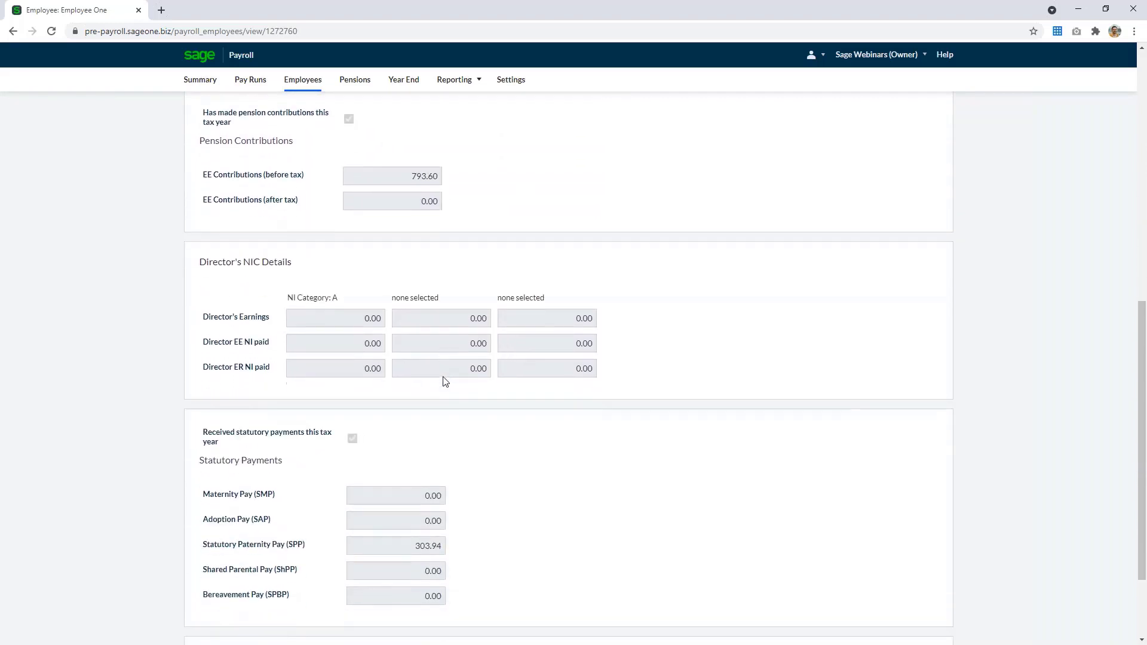
scroll(445, 381, "down", 2)
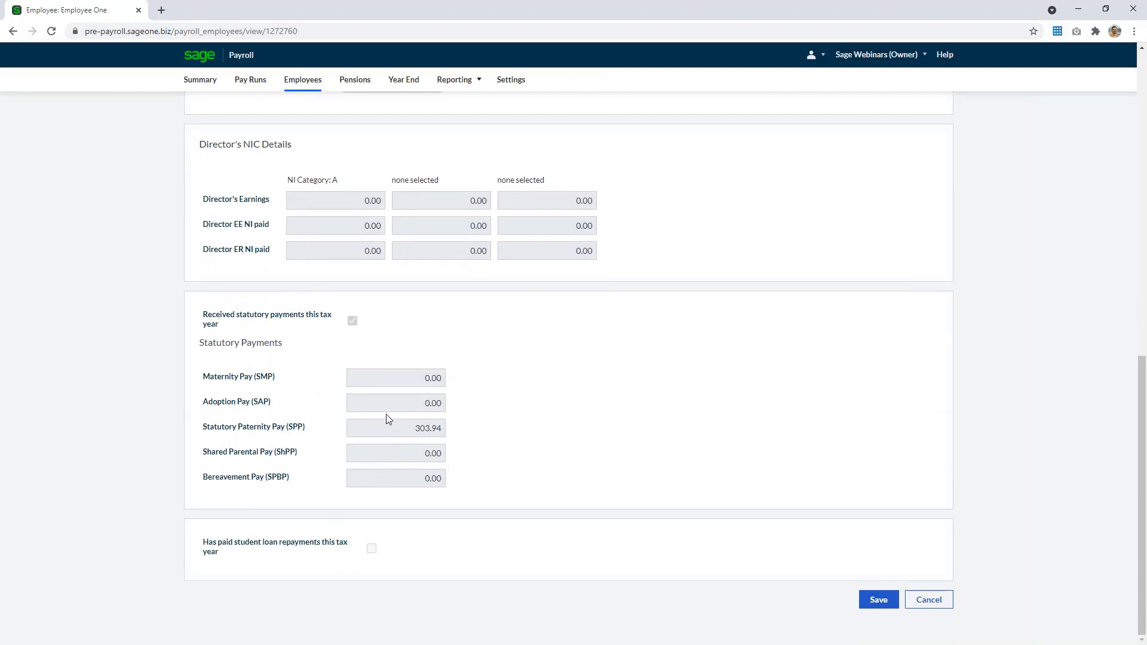
scroll(501, 428, "up", 7)
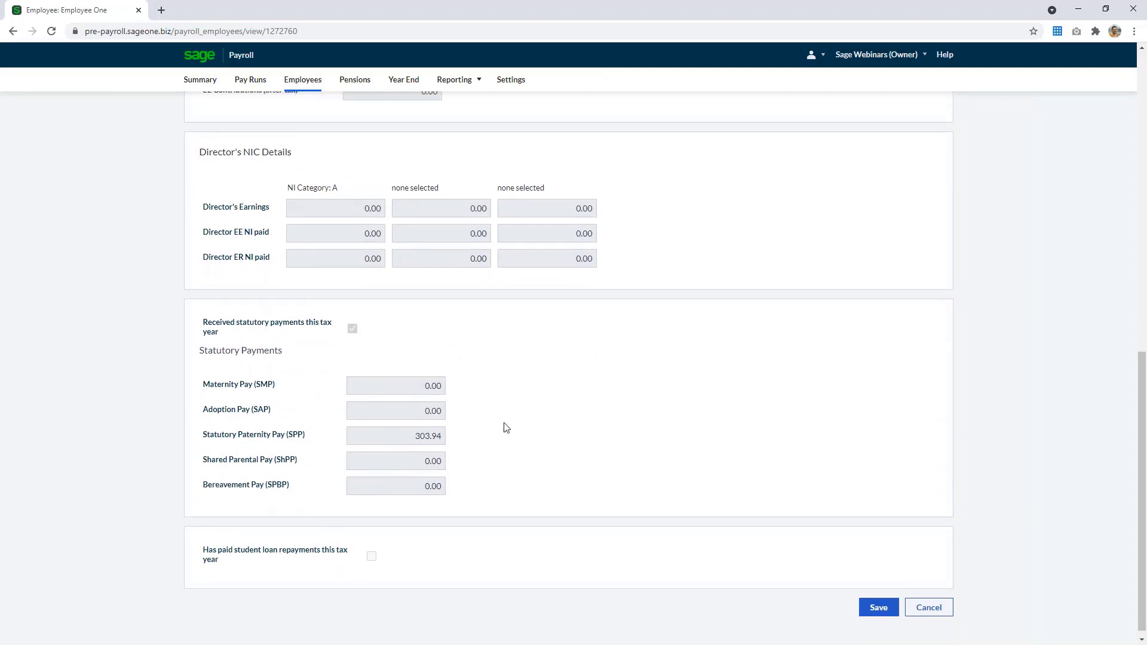
scroll(502, 428, "up", 4)
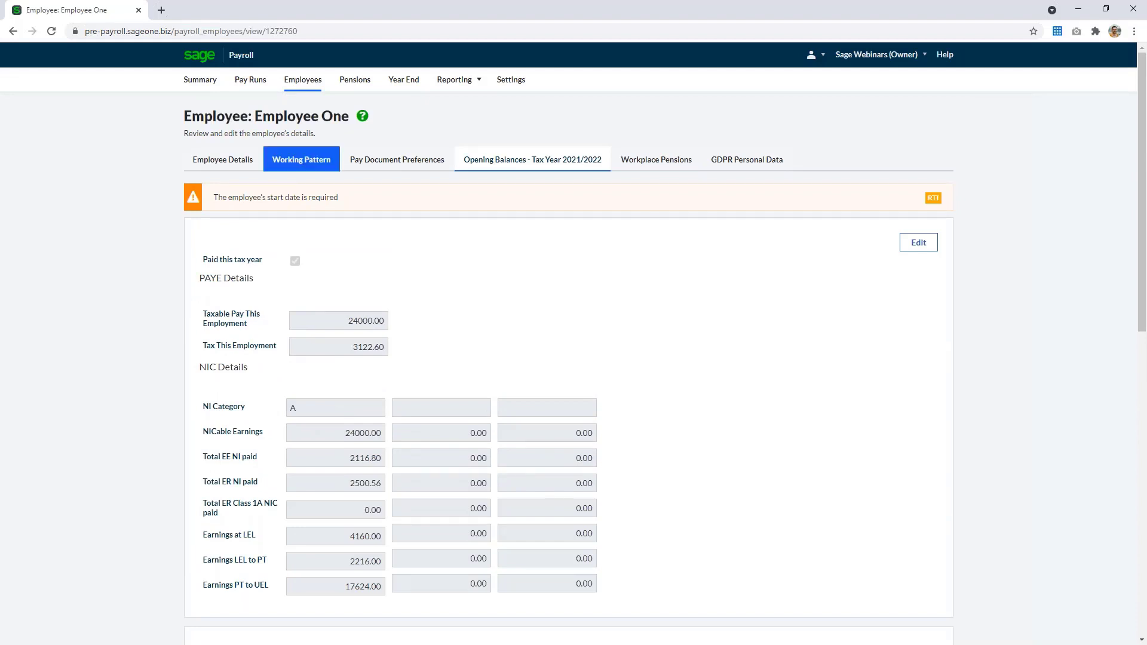
Save Employee One's record and check the working pattern
left_click(298, 174)
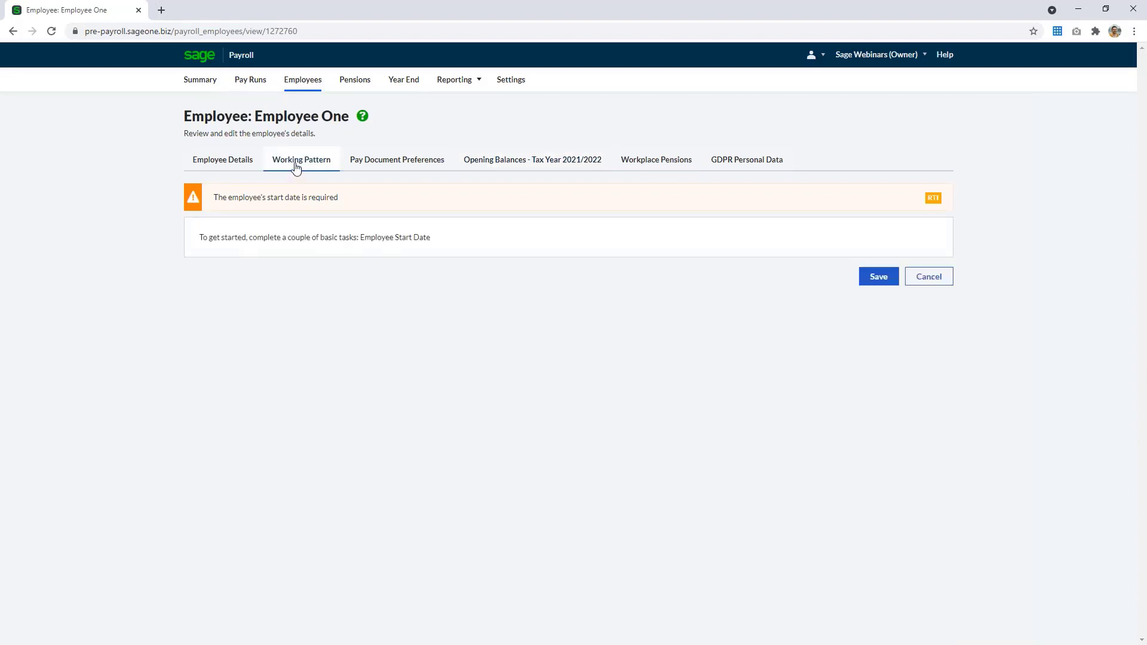
left_click(878, 283)
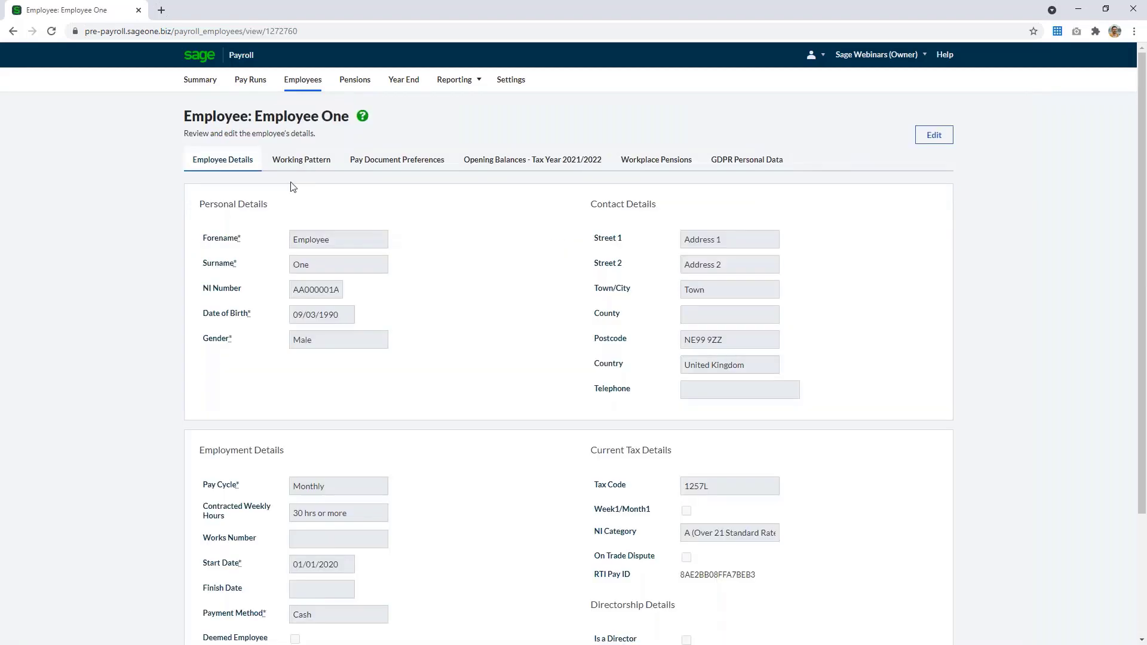
left_click(287, 165)
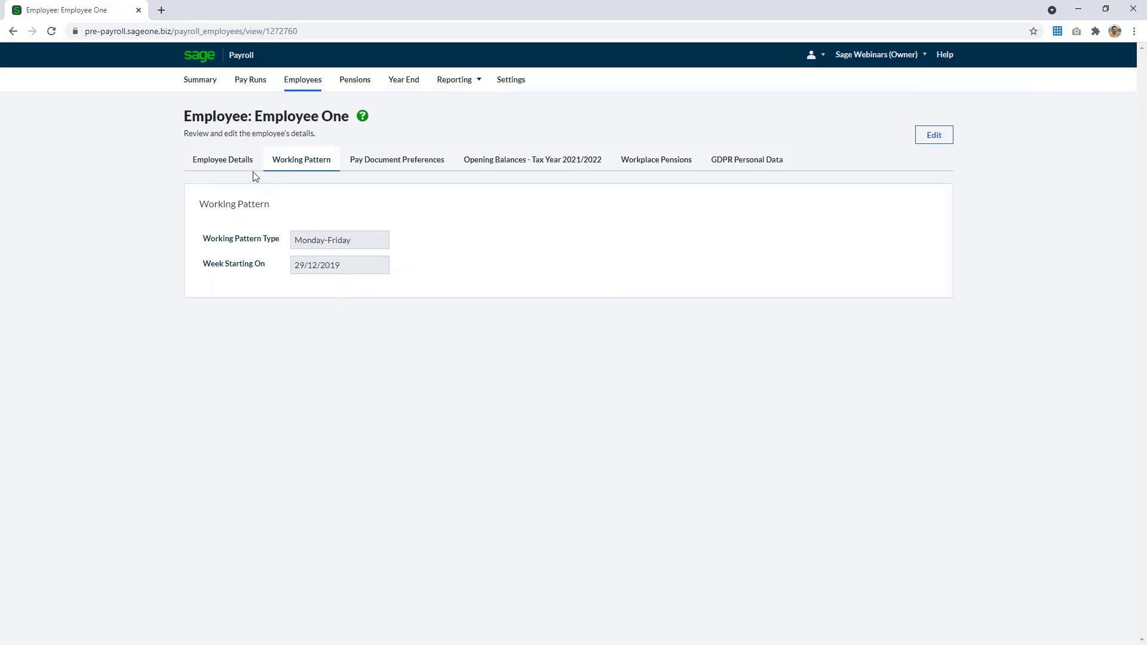
Open Employee Two's record for editing, set the start date to 01/01/2020, and save
left_click(305, 80)
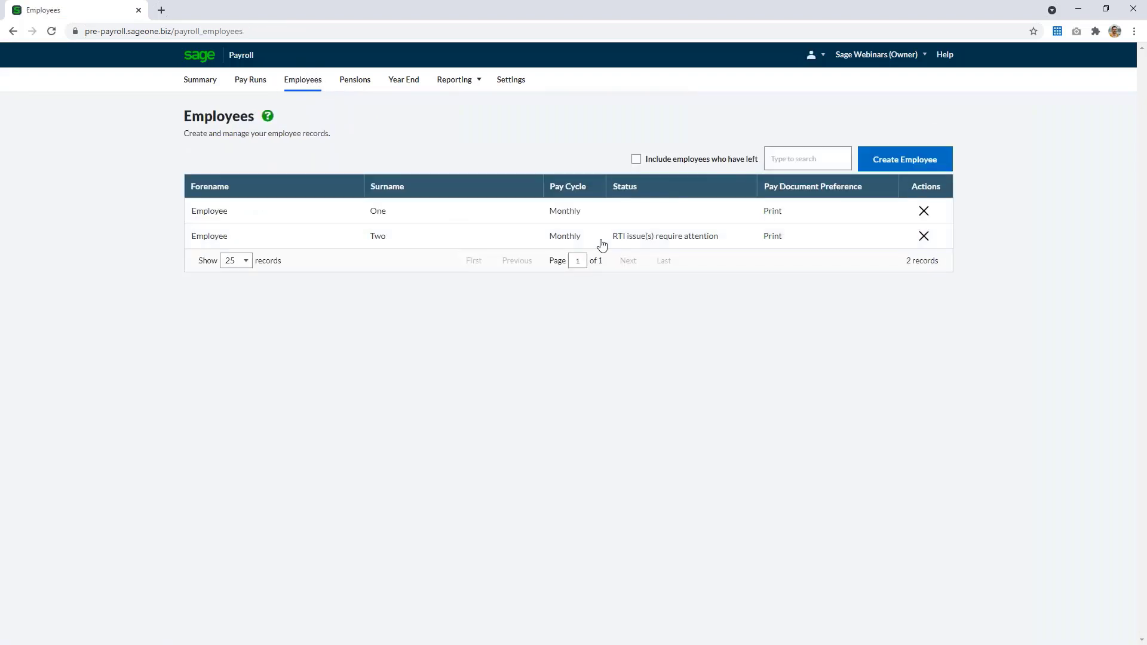
left_click(654, 243)
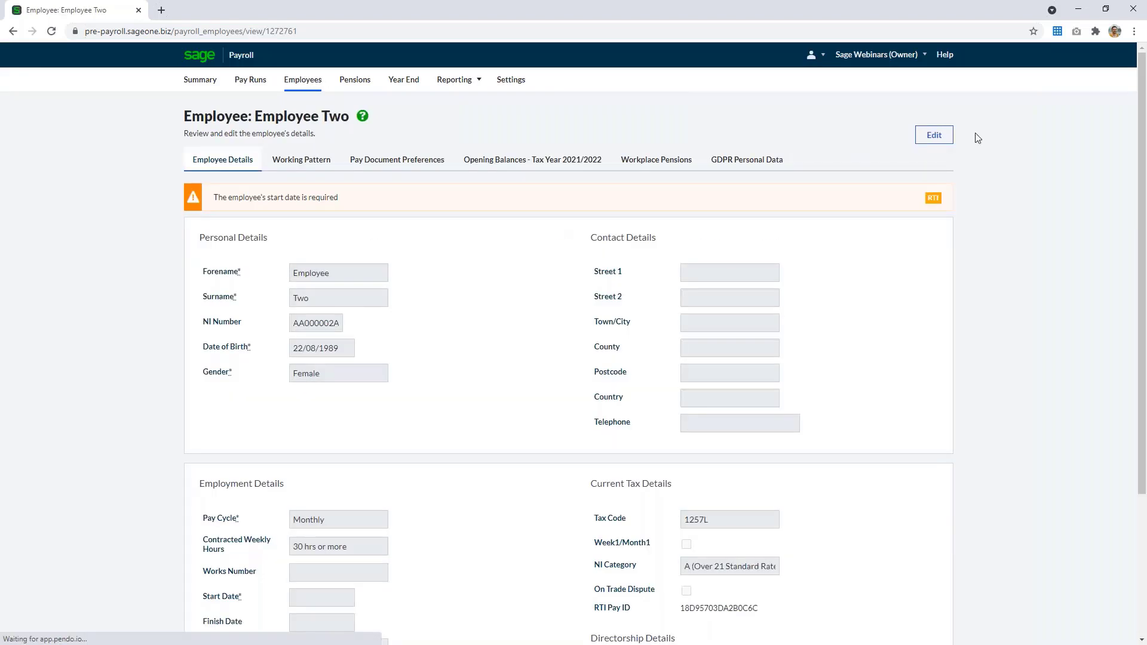
left_click(938, 136)
scroll(625, 475, "down", 2)
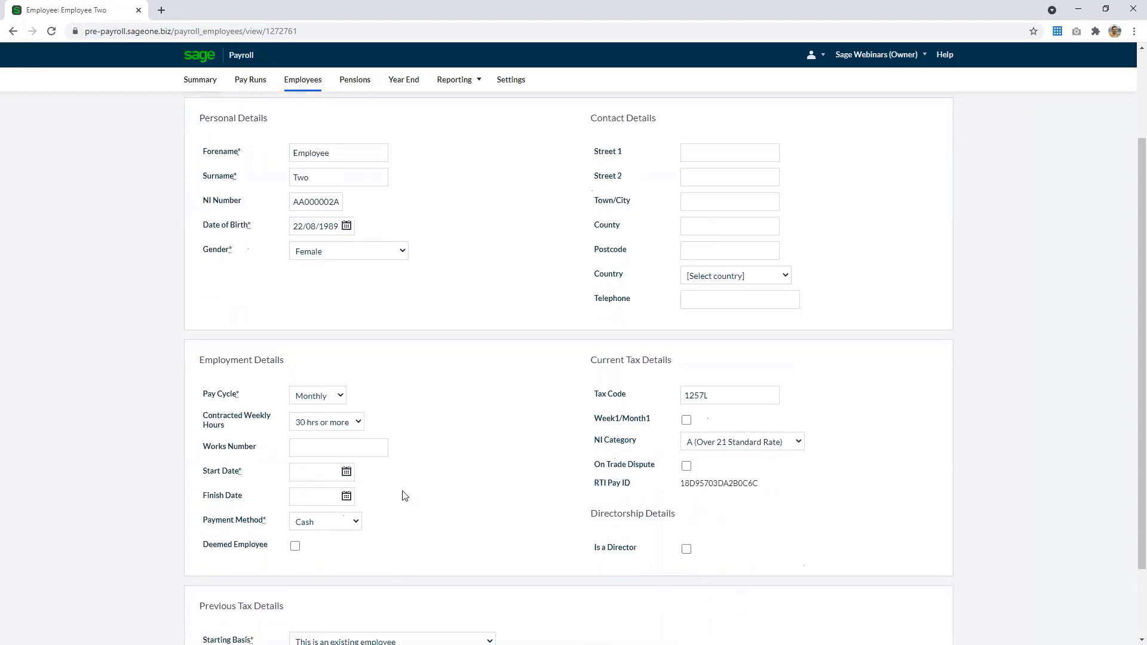
left_click(292, 472)
type("01/01/2020")
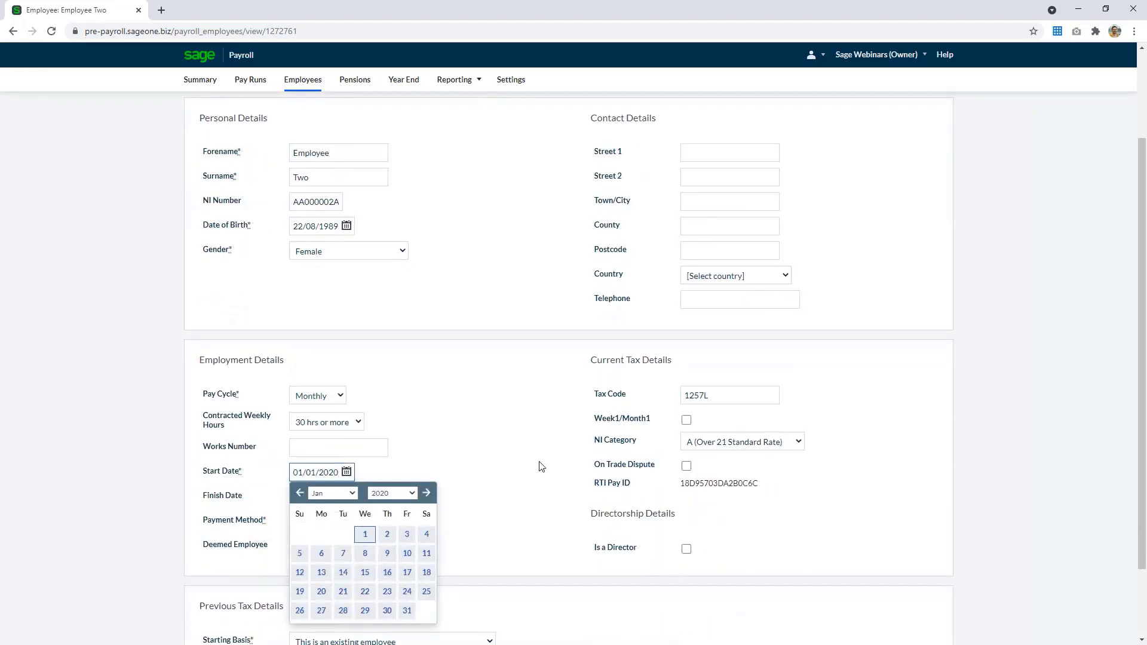
left_click(540, 467)
scroll(540, 466, "down", 2)
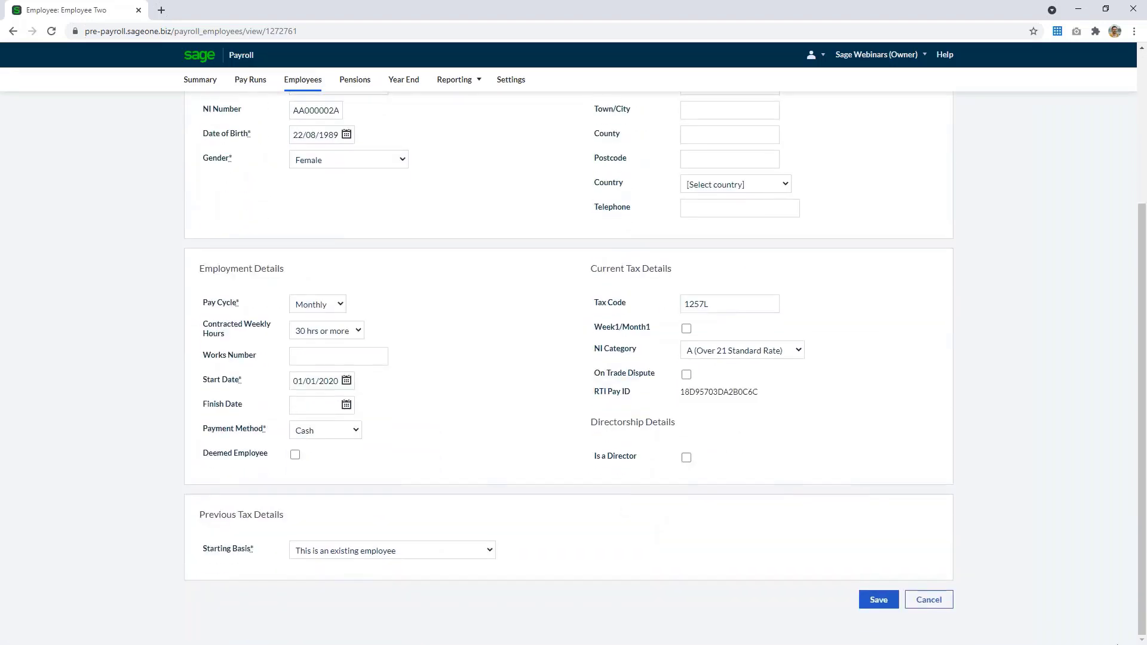
left_click(880, 602)
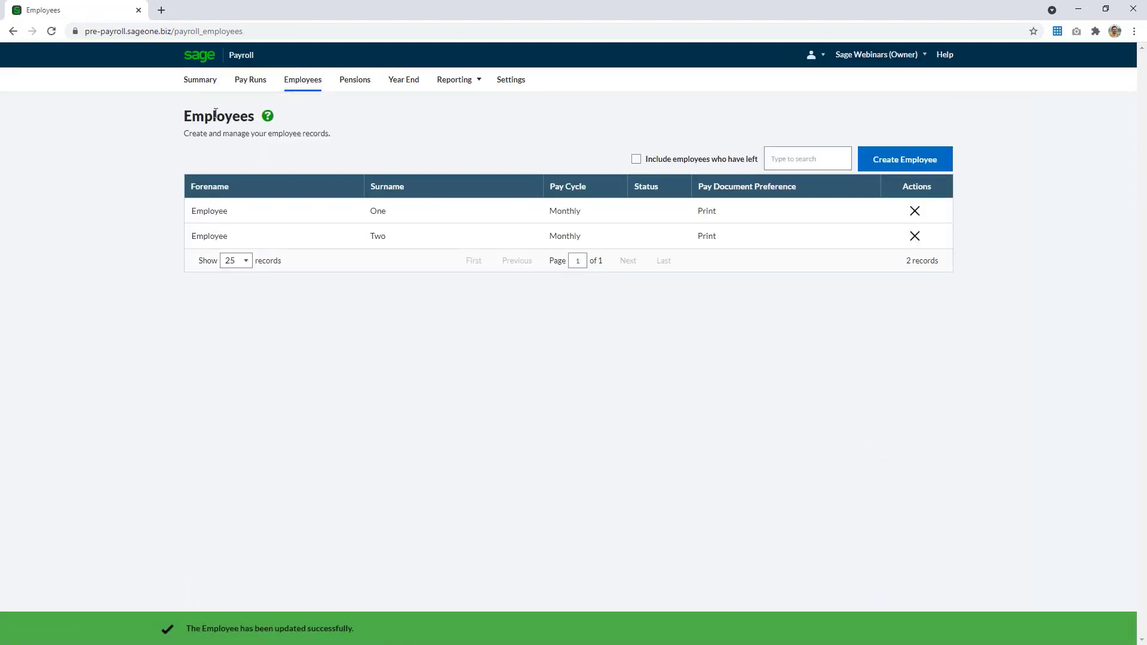
Return to the payroll summary and tick off the three employee-record checklist items
left_click(188, 83)
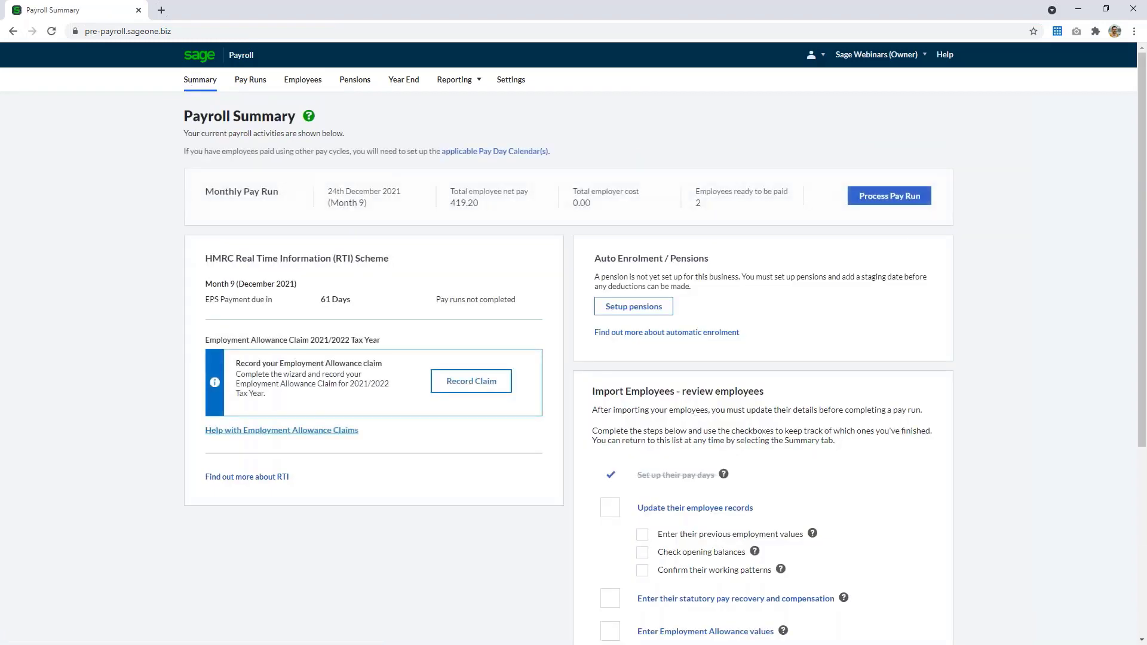
scroll(819, 380, "down", 1)
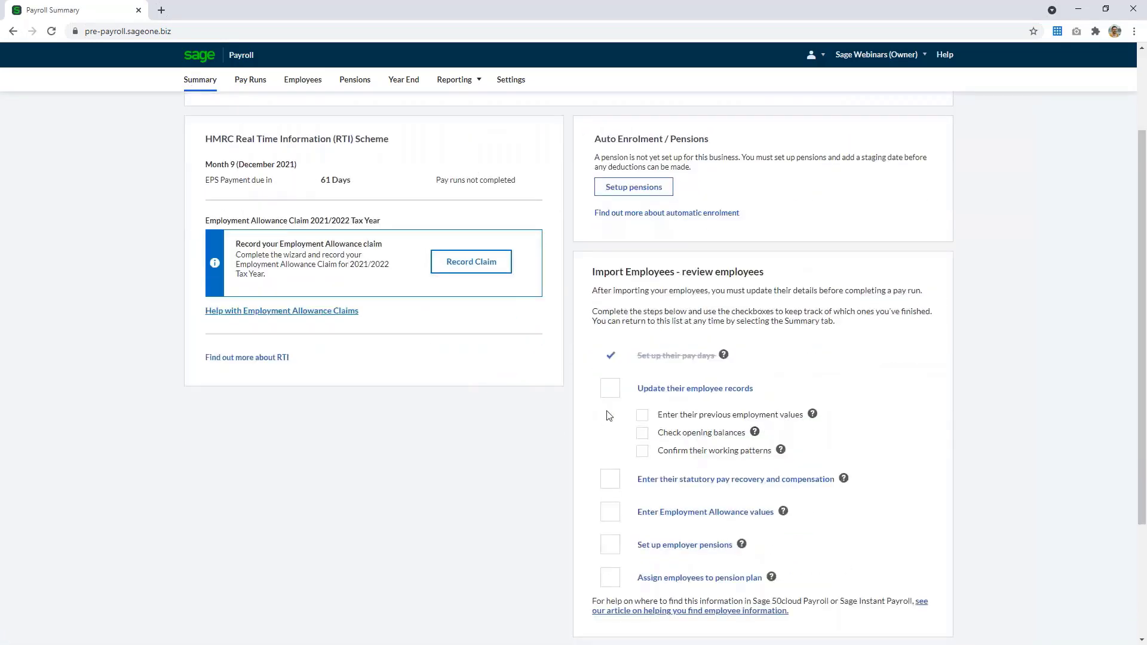
left_click(644, 416)
left_click(644, 434)
left_click(643, 452)
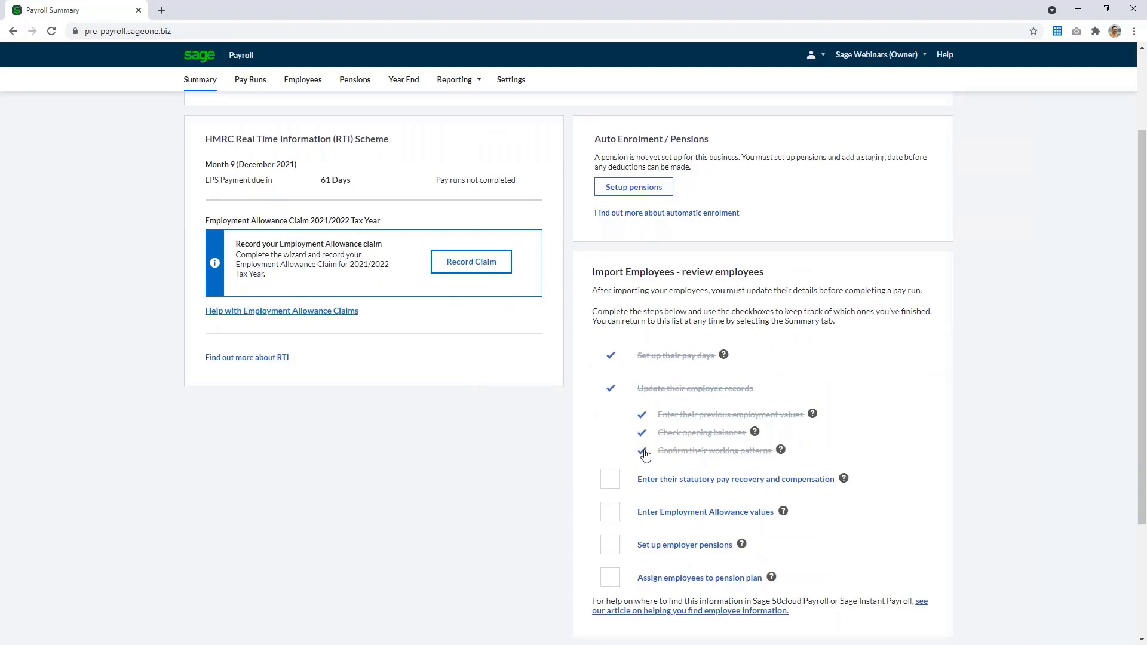
Enter employer statutory payment values: Small Employer's Relief Yes, SPP recovery 303.94, SPP compensation 9.12, and save
left_click(736, 482)
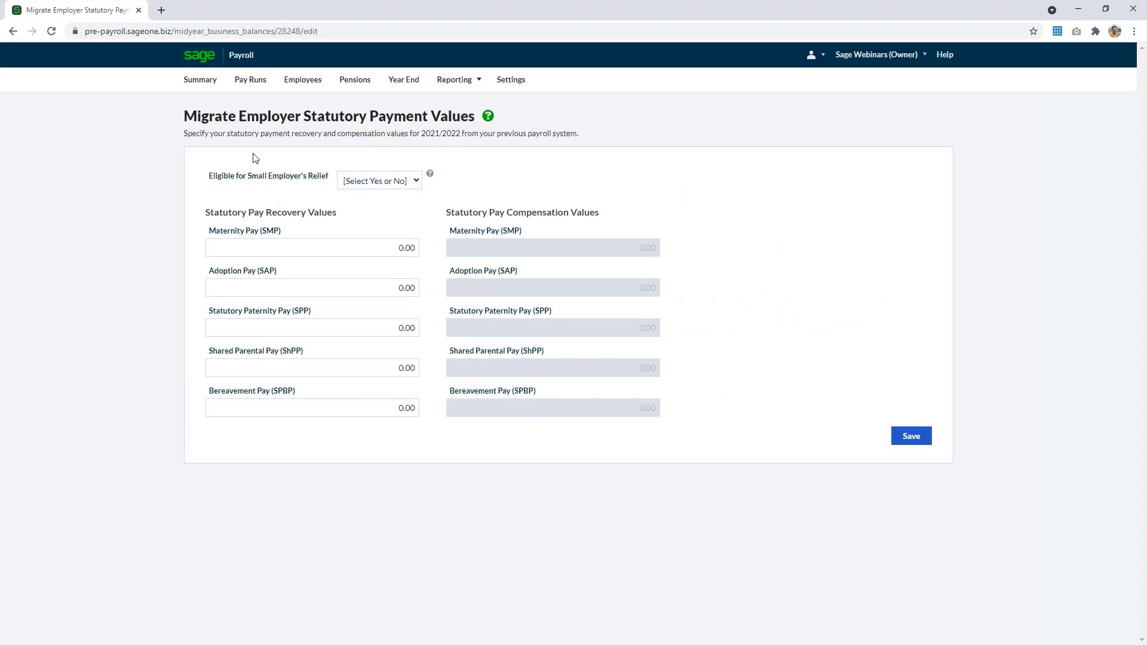
key("alt+Tab")
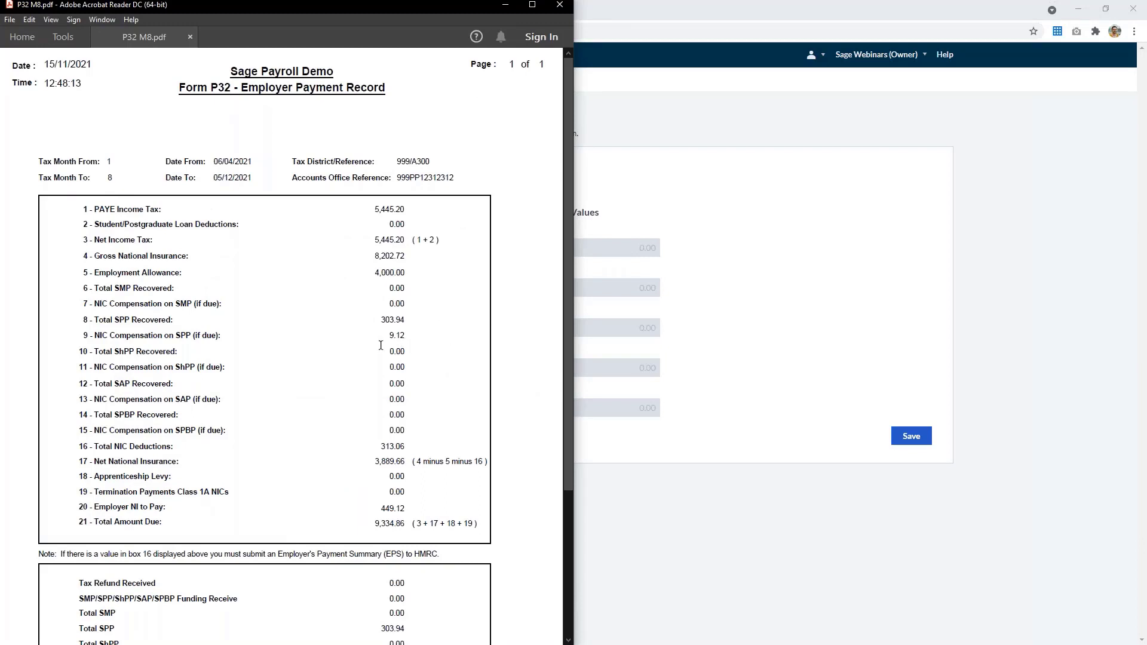
left_click(505, 5)
left_click(402, 181)
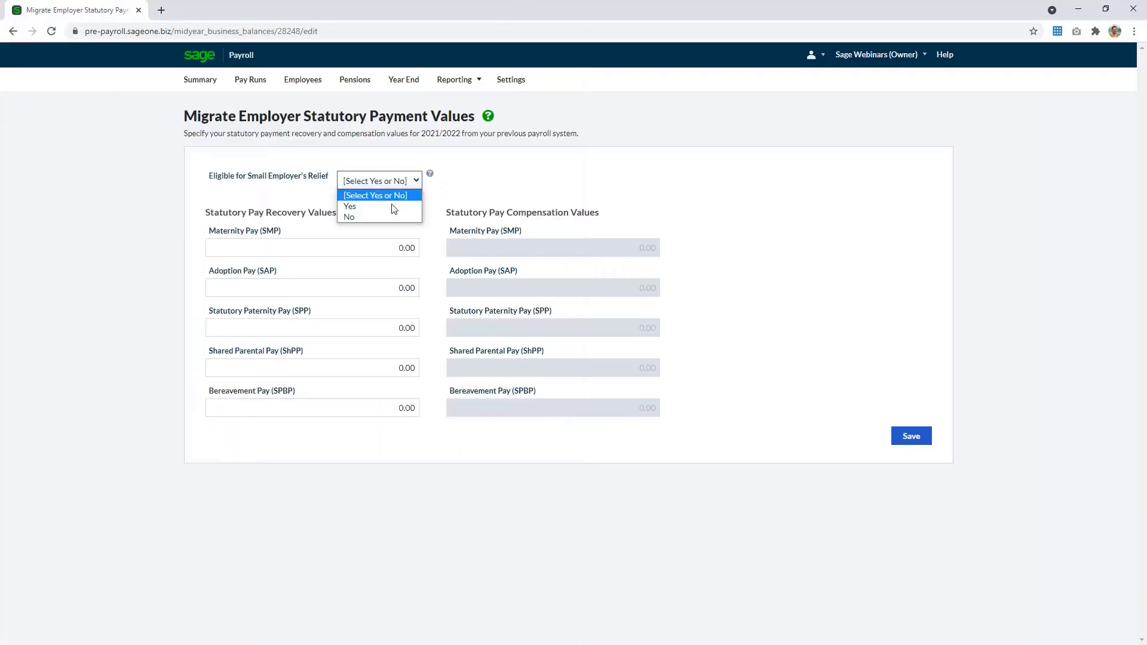
left_click(364, 205)
left_click(406, 328)
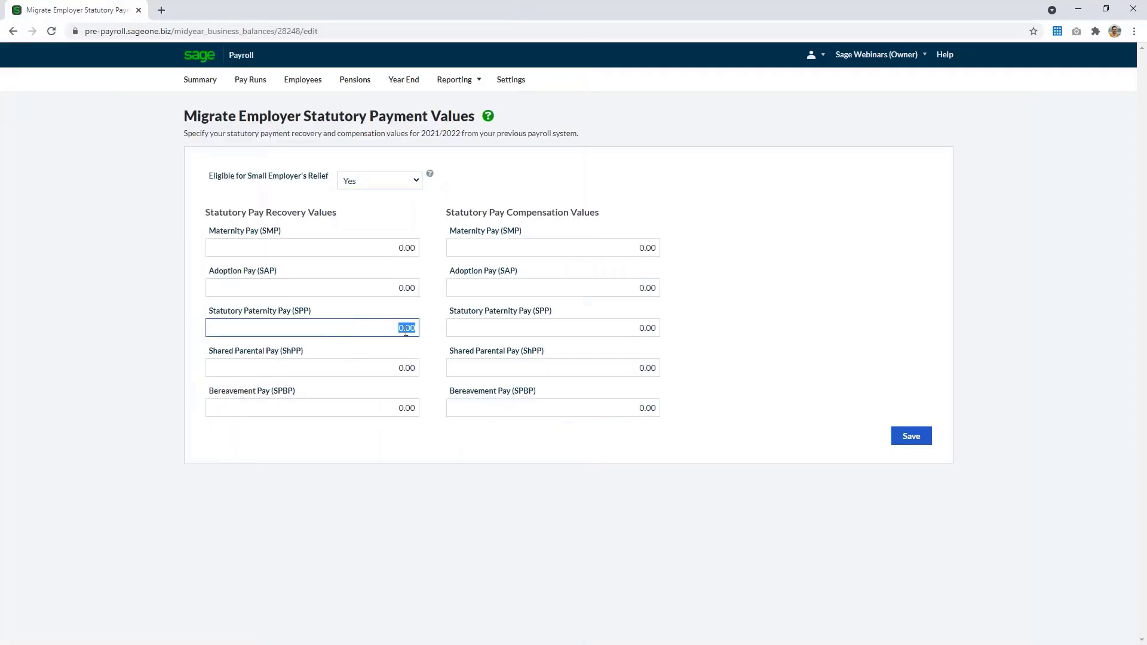
type("303.94")
left_click(624, 329)
type("9")
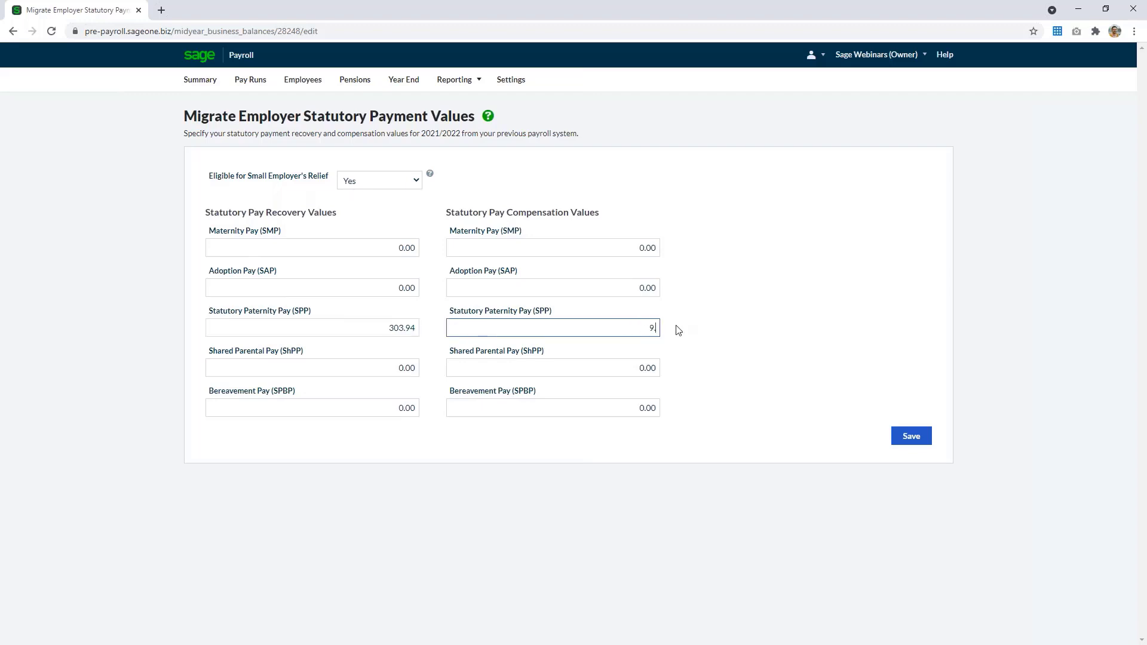
type(".12")
key("Tab")
left_click(918, 441)
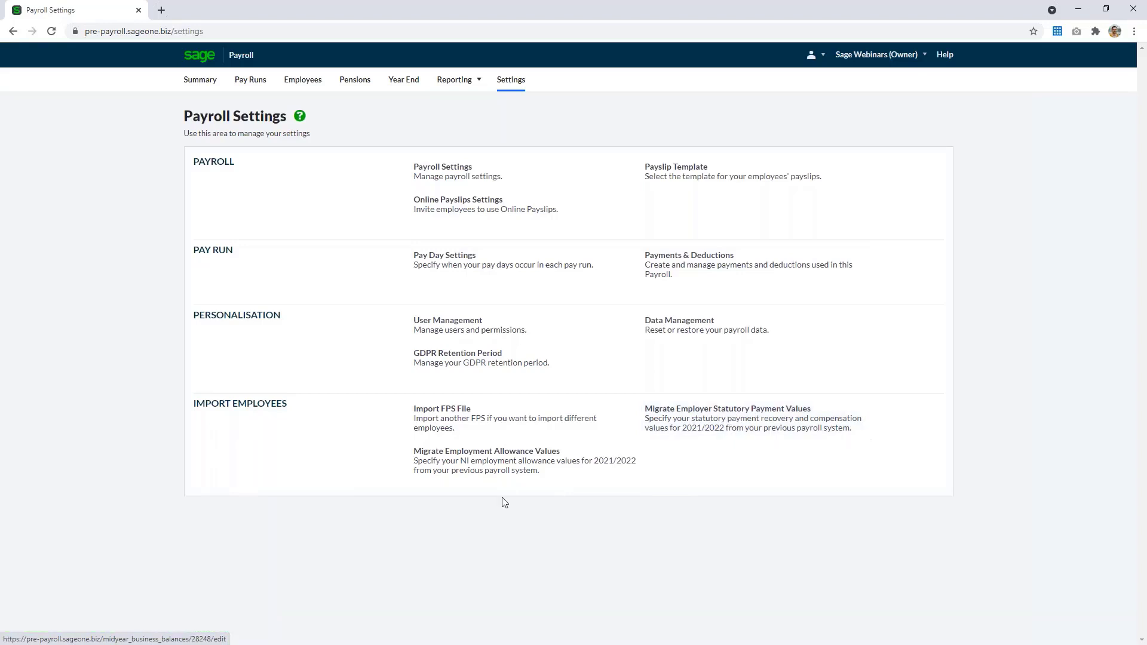
Migrate employment allowance values: allowance applied Yes, applied mid-year No, allowance used 4000, and save
left_click(478, 466)
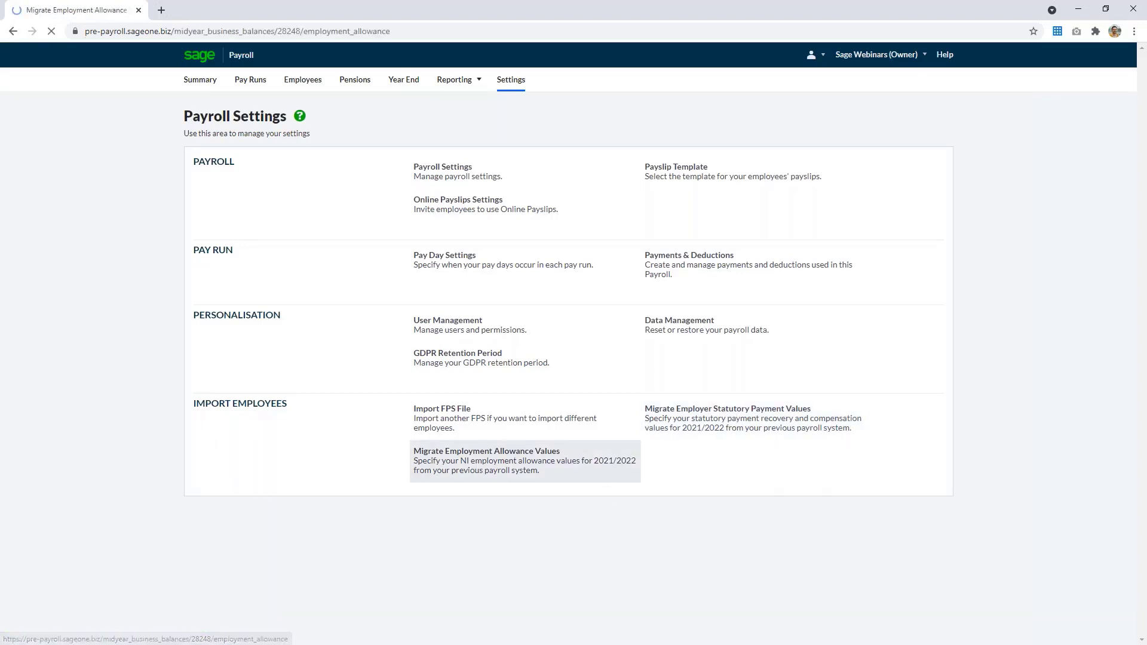
left_click(367, 194)
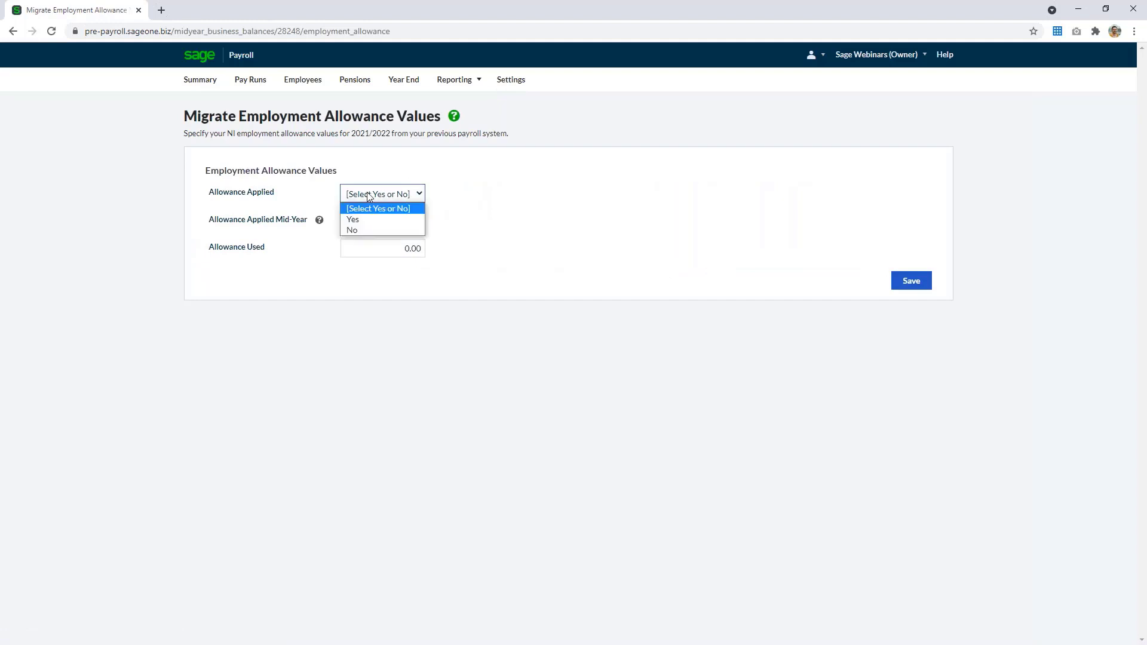
left_click(368, 221)
left_click(368, 222)
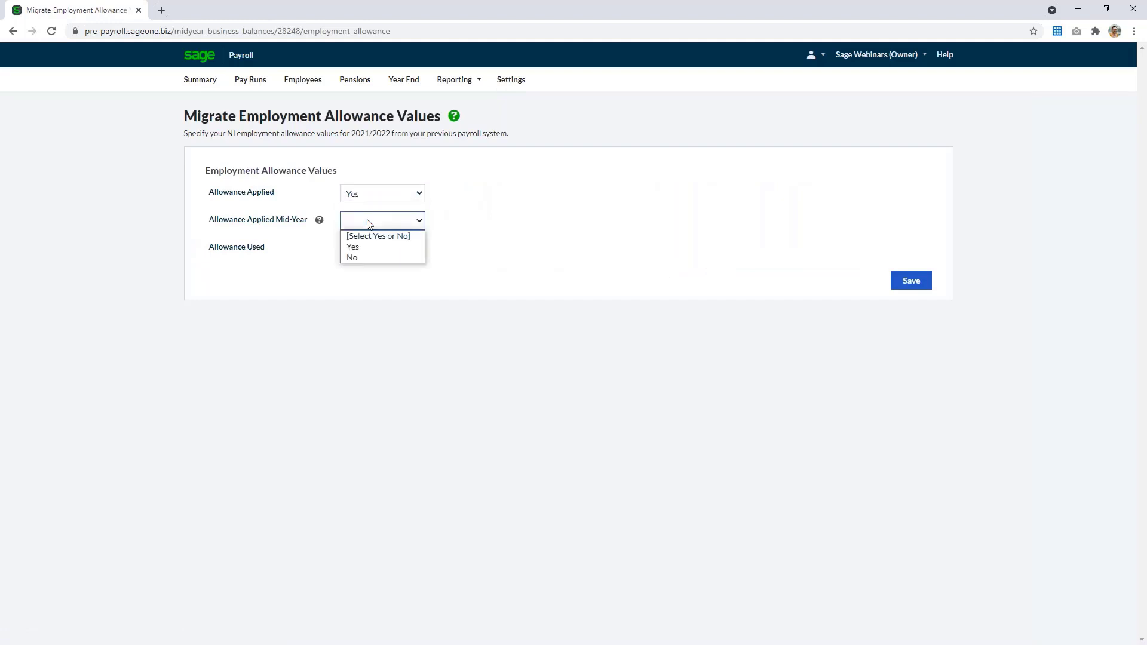
left_click(367, 258)
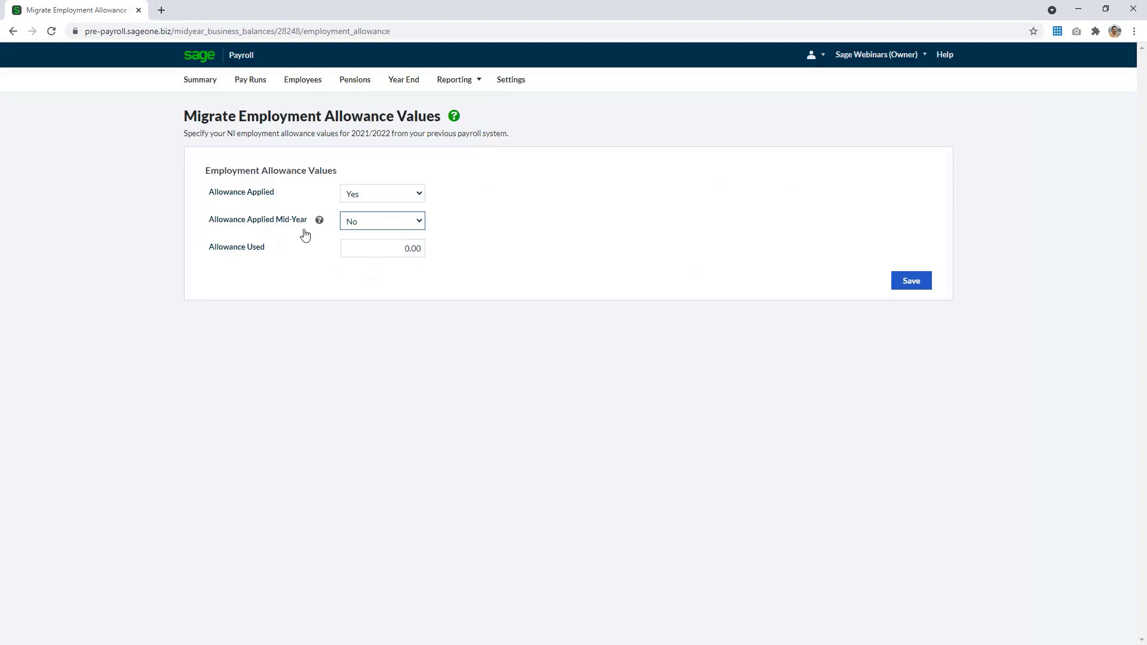
key("alt+Tab")
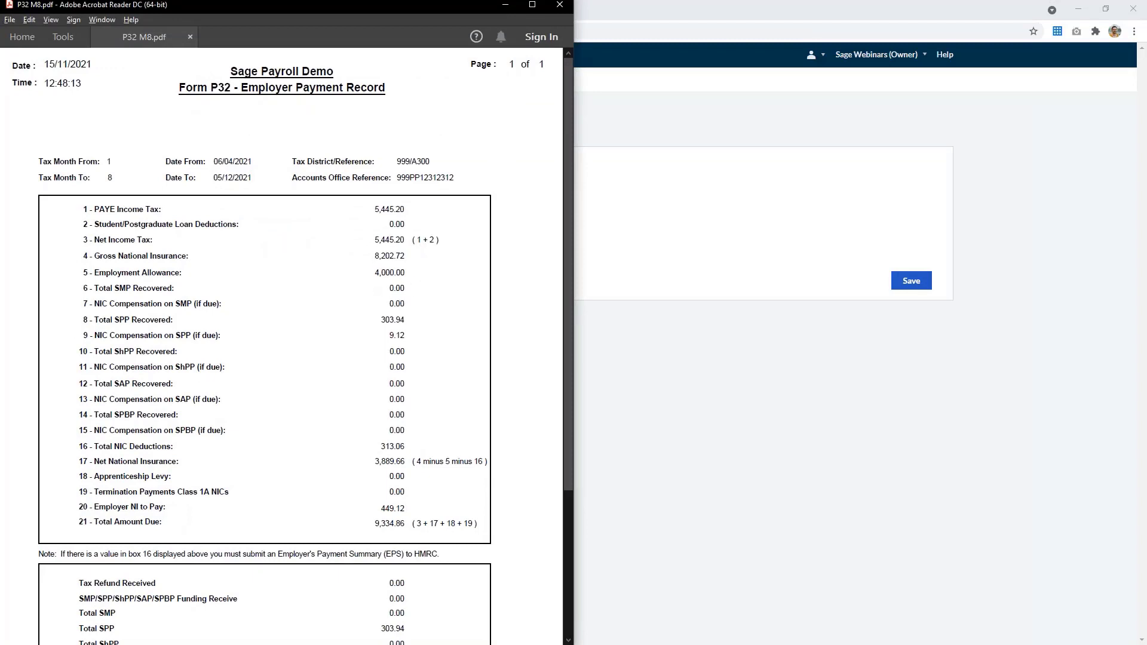
key("alt+Tab")
left_click(392, 246)
key("BackSpace")
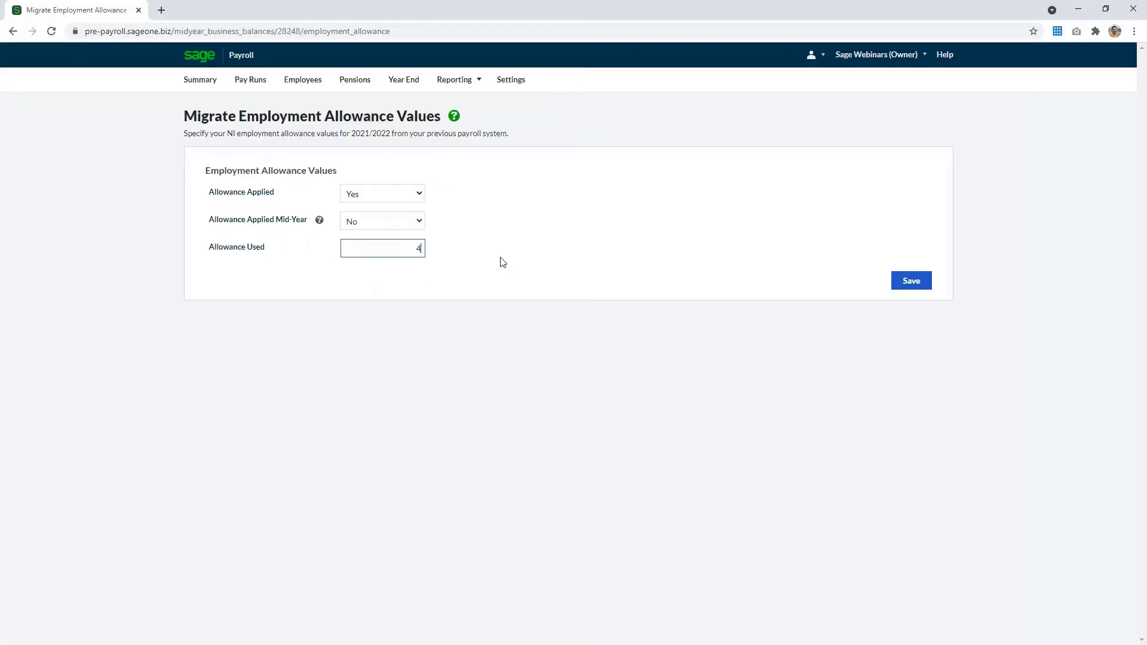
type("4000")
key("Tab")
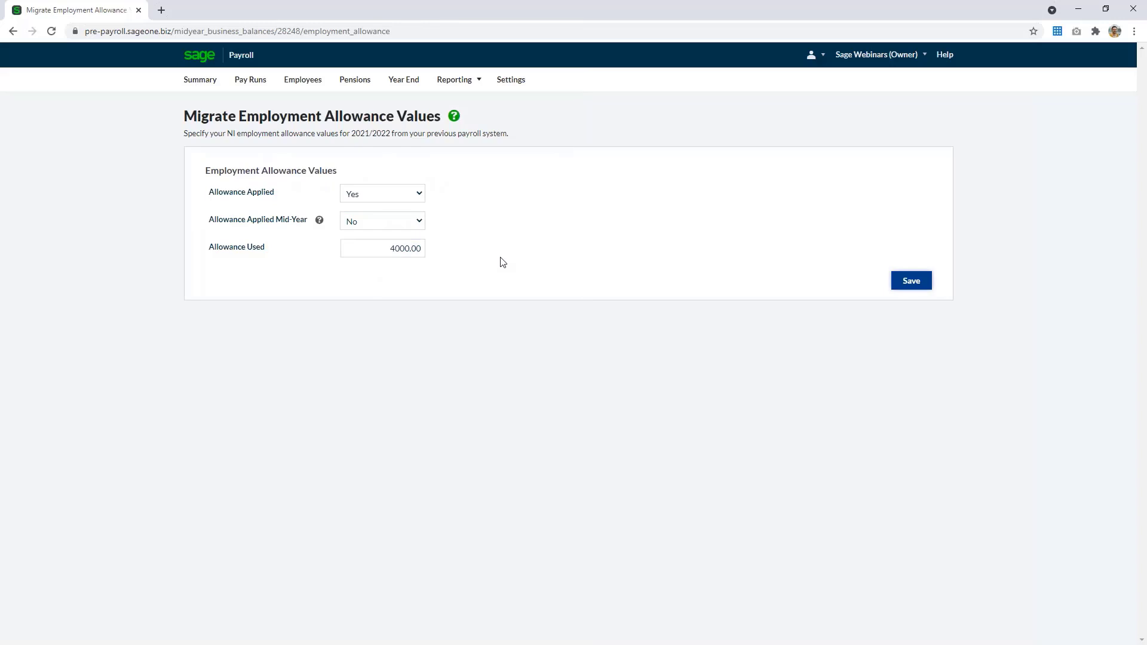
left_click(918, 285)
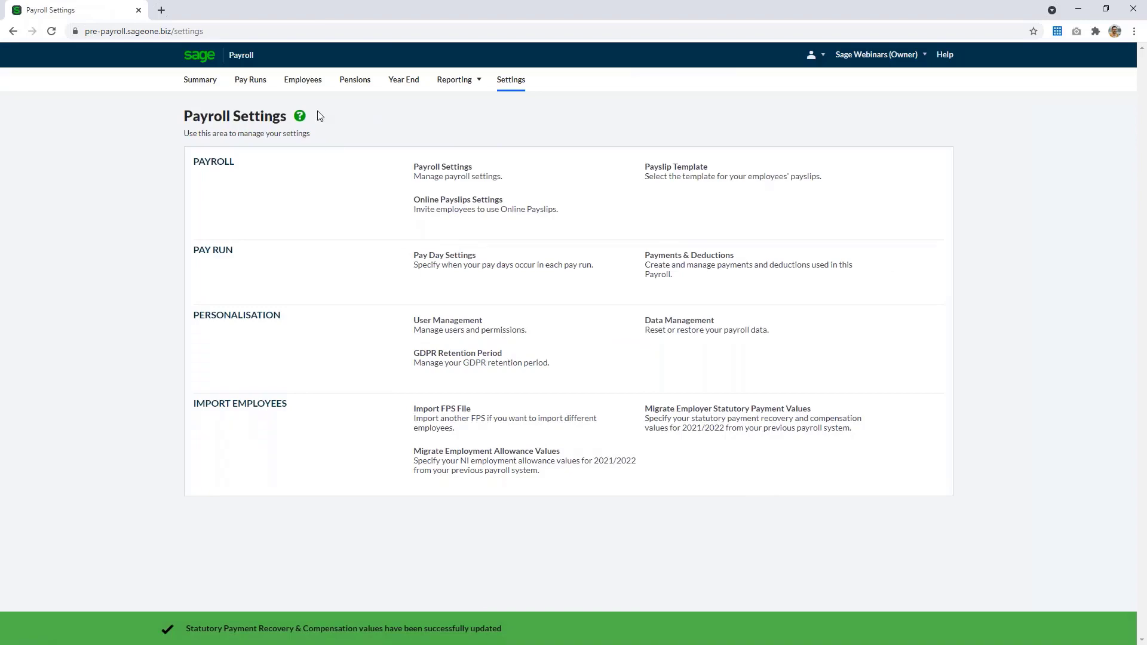
Return to the payroll summary and tick off the statutory pay and Employment Allowance checklist items
left_click(200, 79)
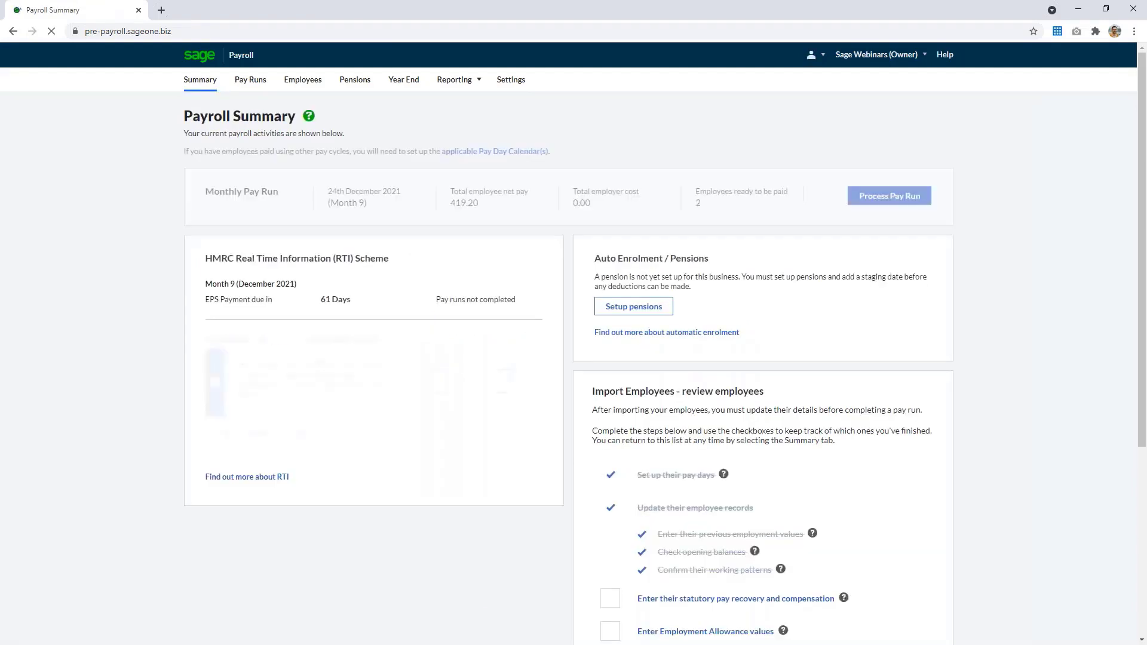
scroll(904, 594, "down", 3)
left_click(603, 419)
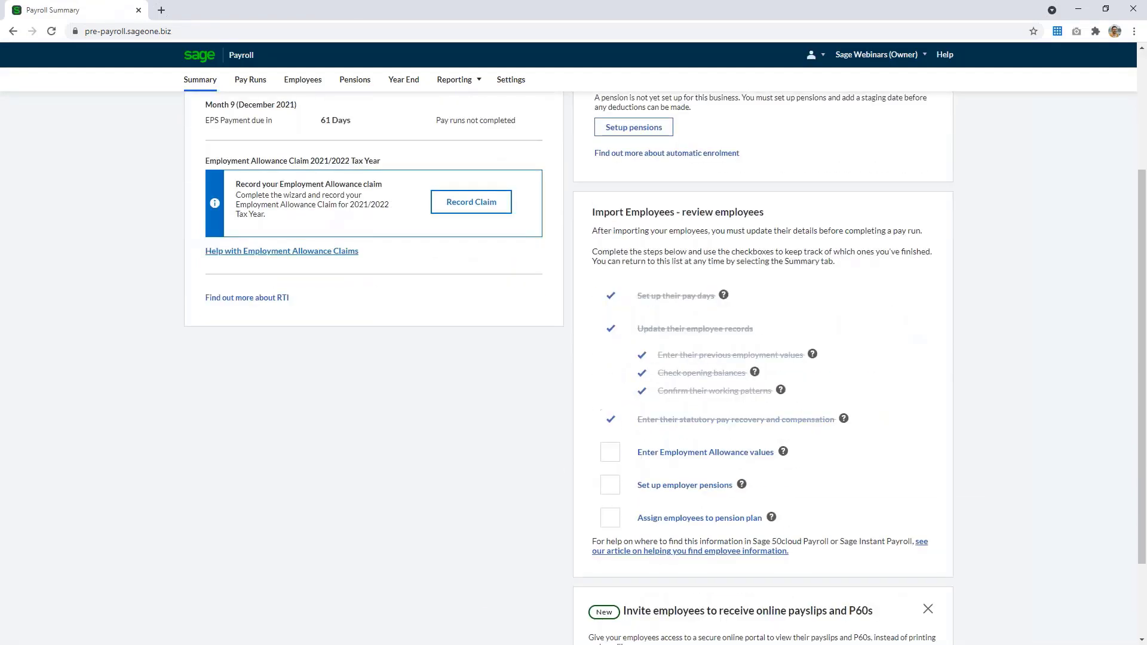
left_click(608, 453)
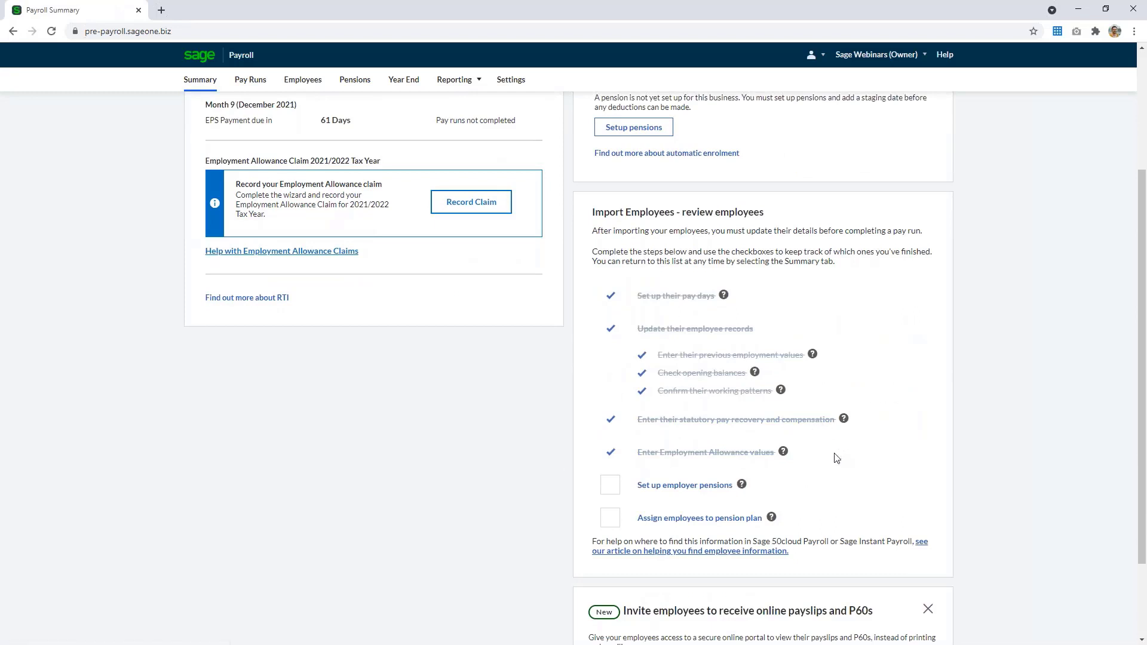
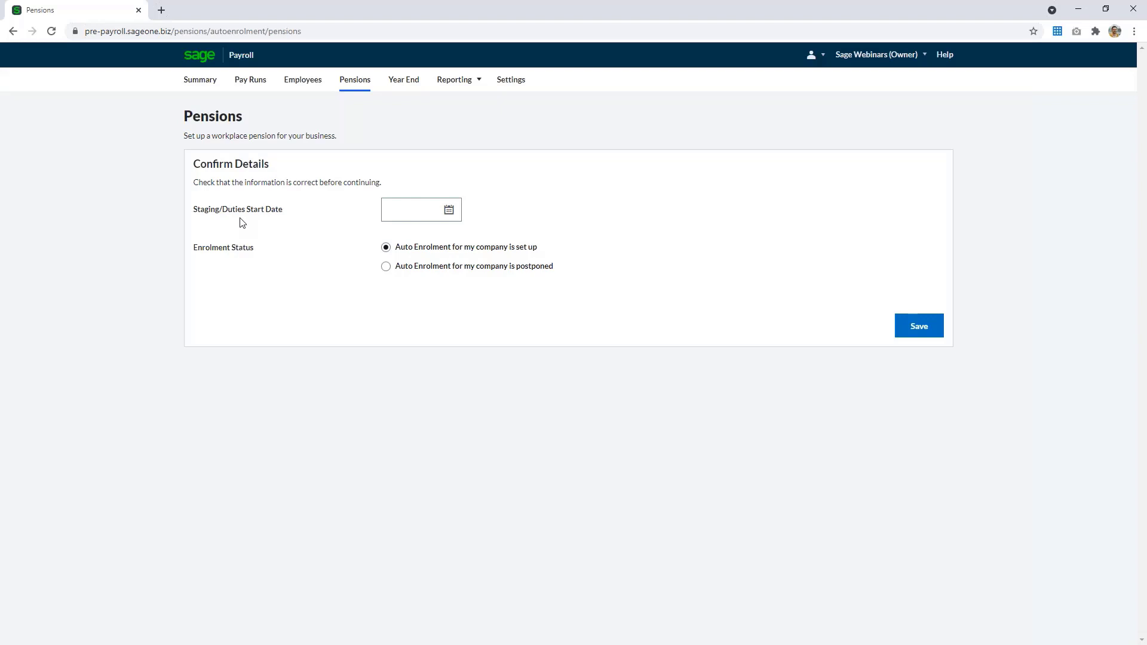
Confirm pension details with a staging/duties start date of 01/01/2020 and auto enrolment set up, then save
left_click(415, 209)
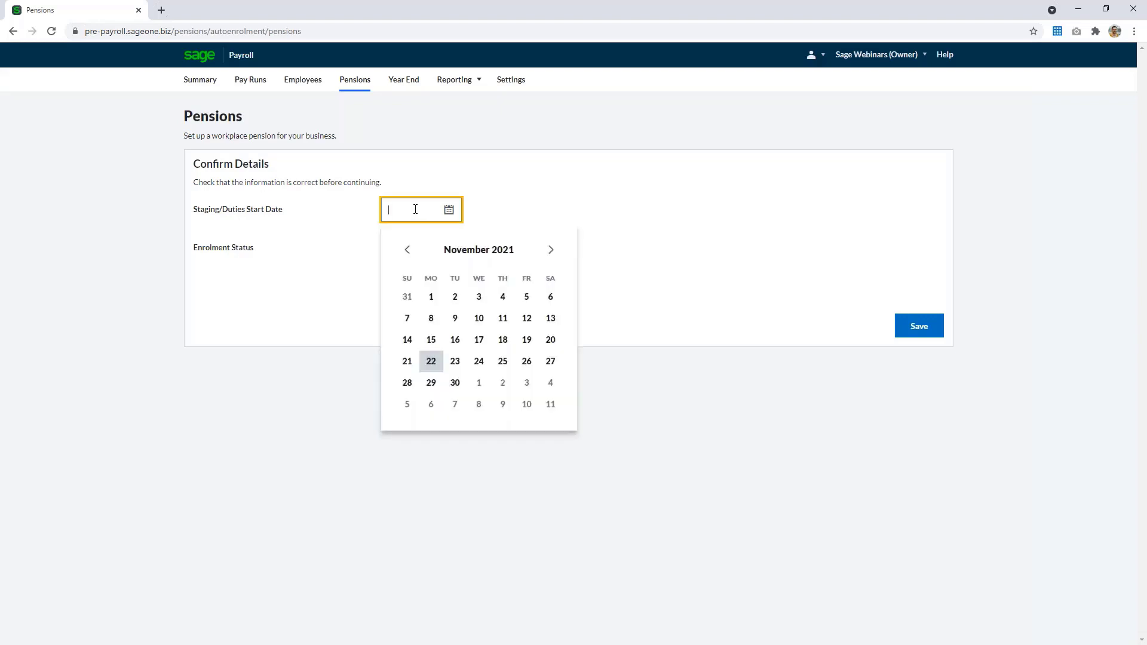
type("01/01/2020")
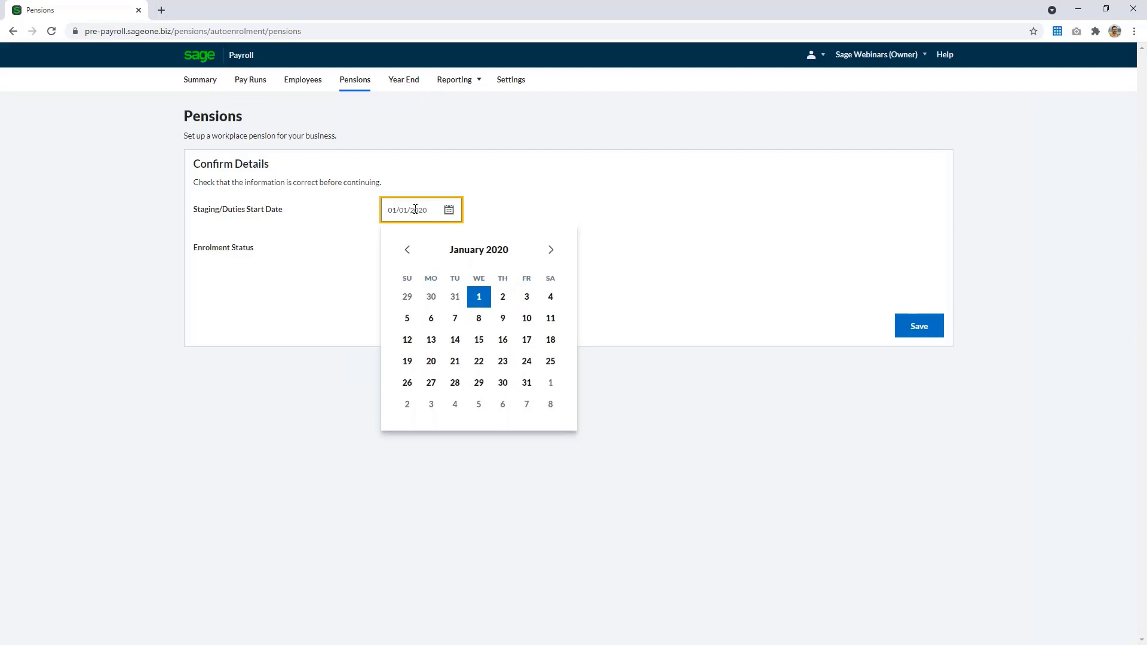
left_click(537, 207)
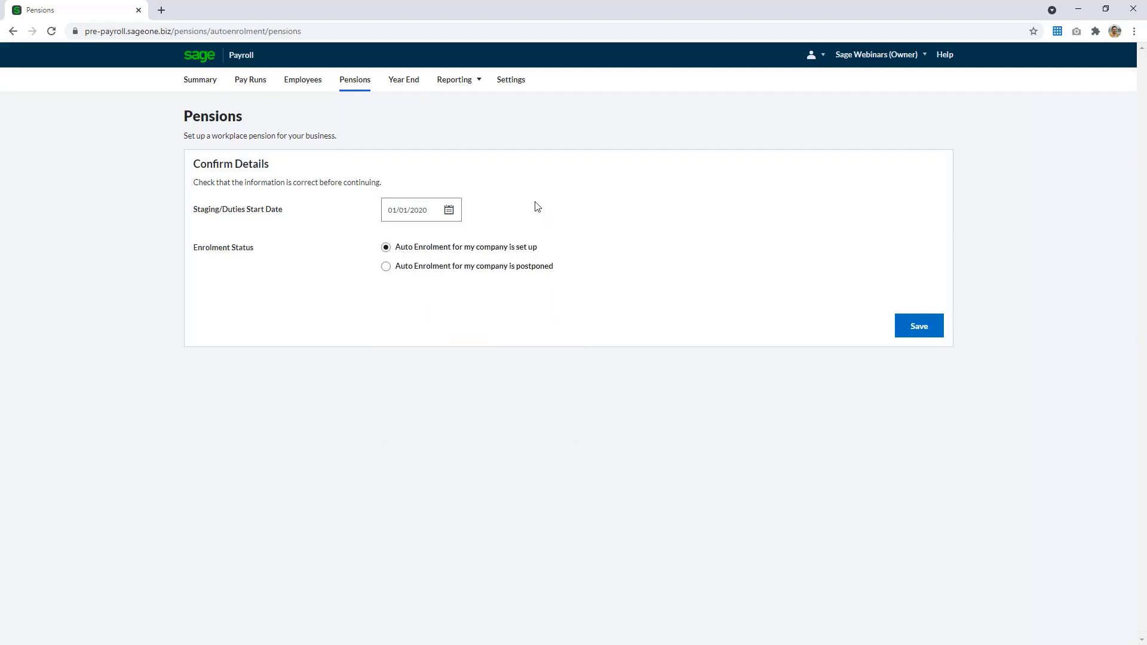
left_click(424, 252)
left_click(914, 334)
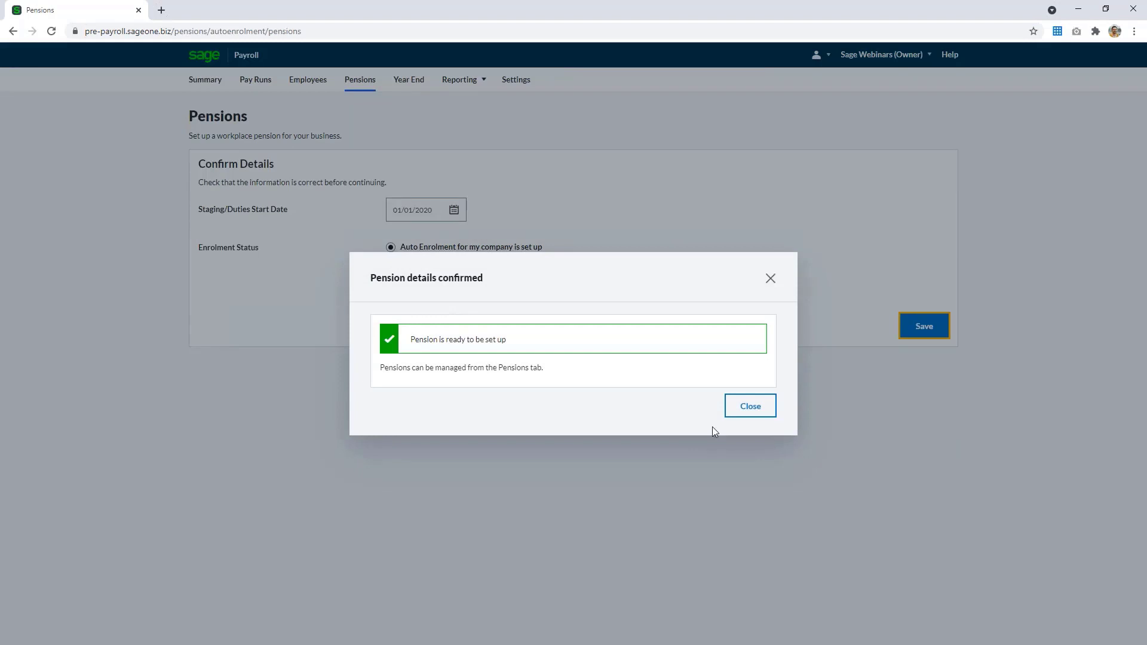
left_click(742, 407)
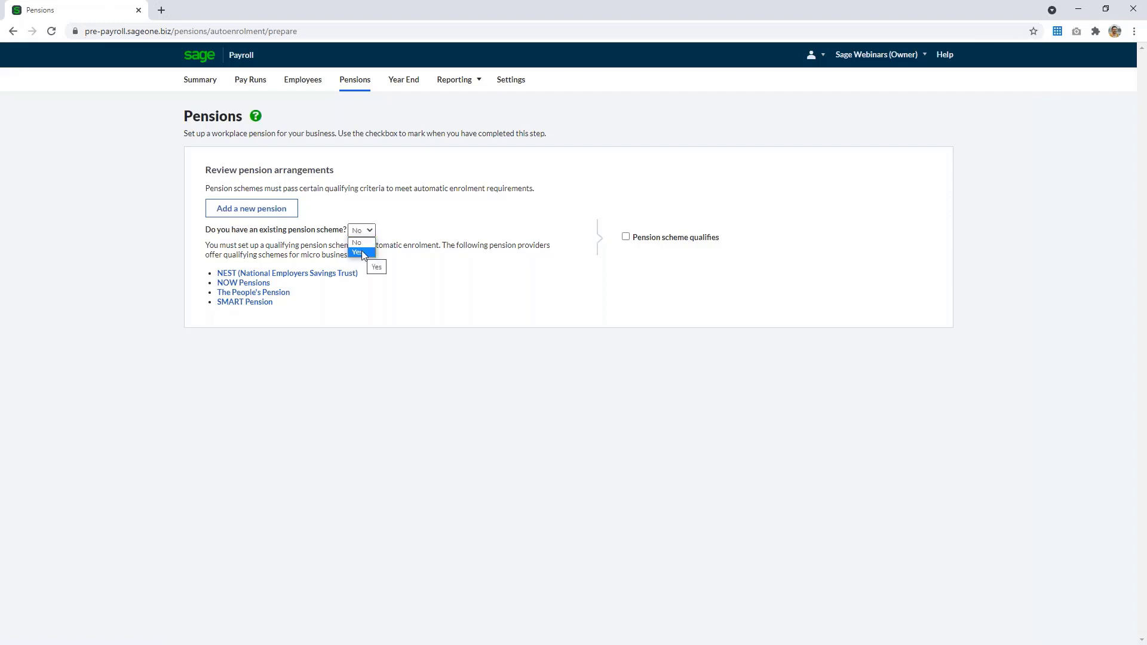
Answer Yes to having an existing pension scheme
left_click(366, 349)
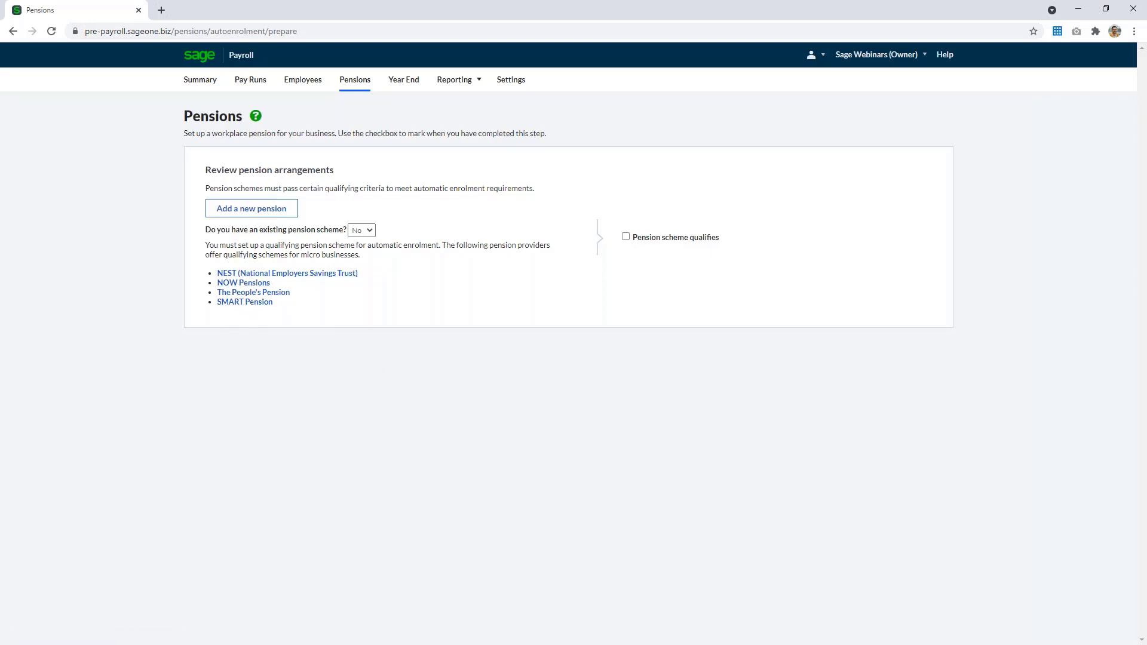
left_click(362, 231)
left_click(365, 256)
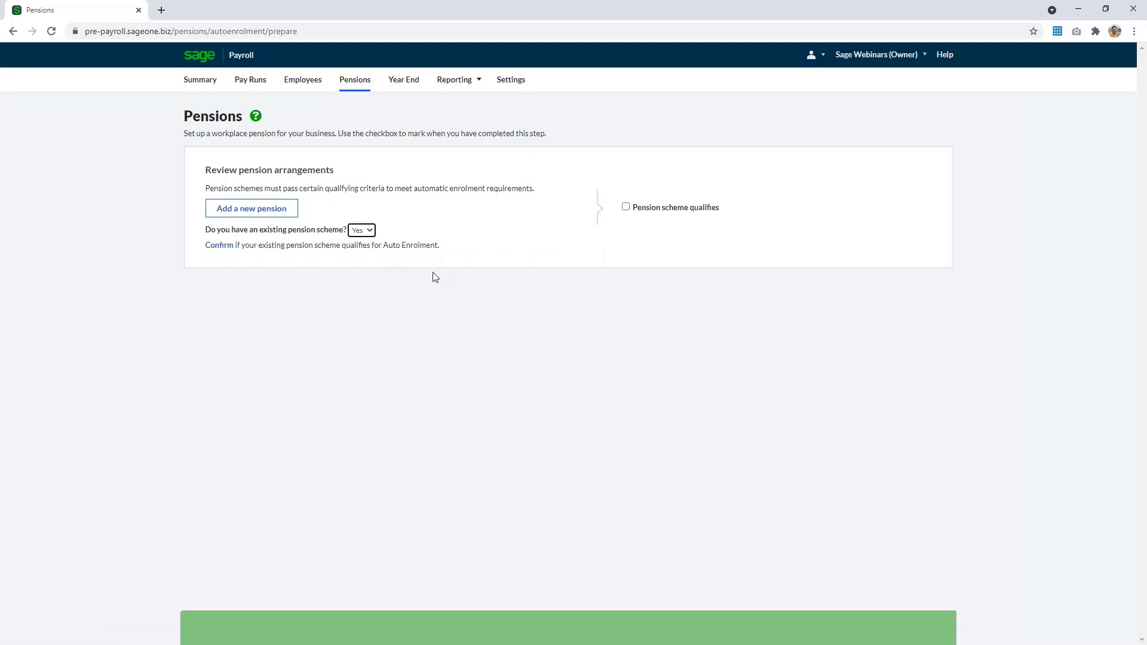
Add a new NEST Corporation pension and enter the employer reference
left_click(254, 210)
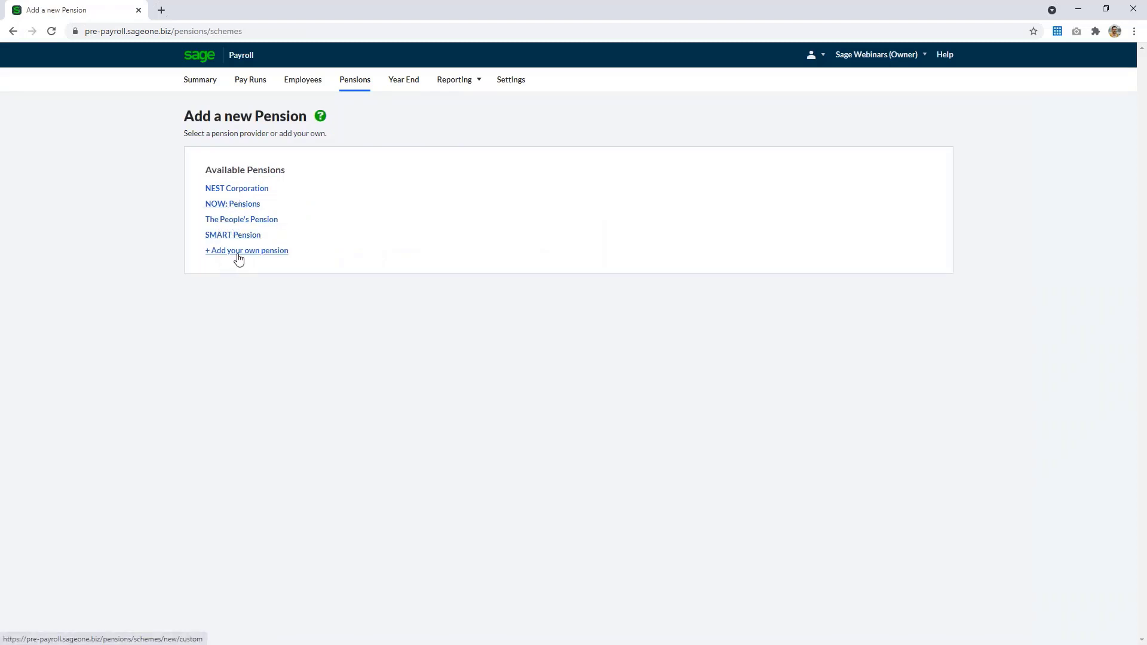
left_click(242, 190)
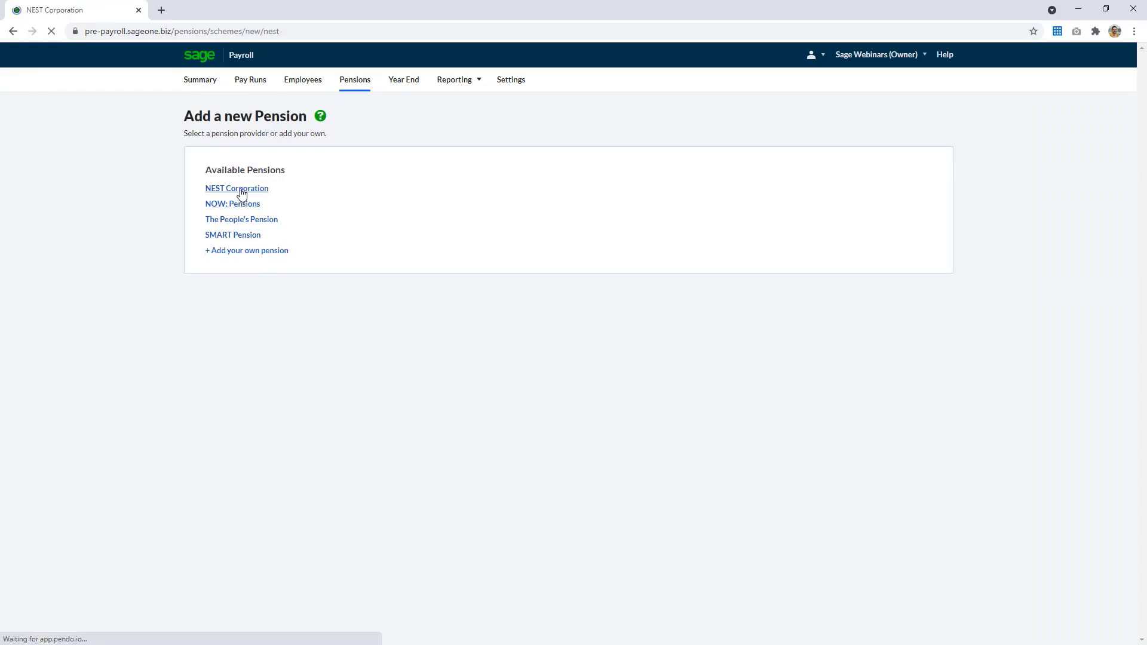
left_click(428, 179)
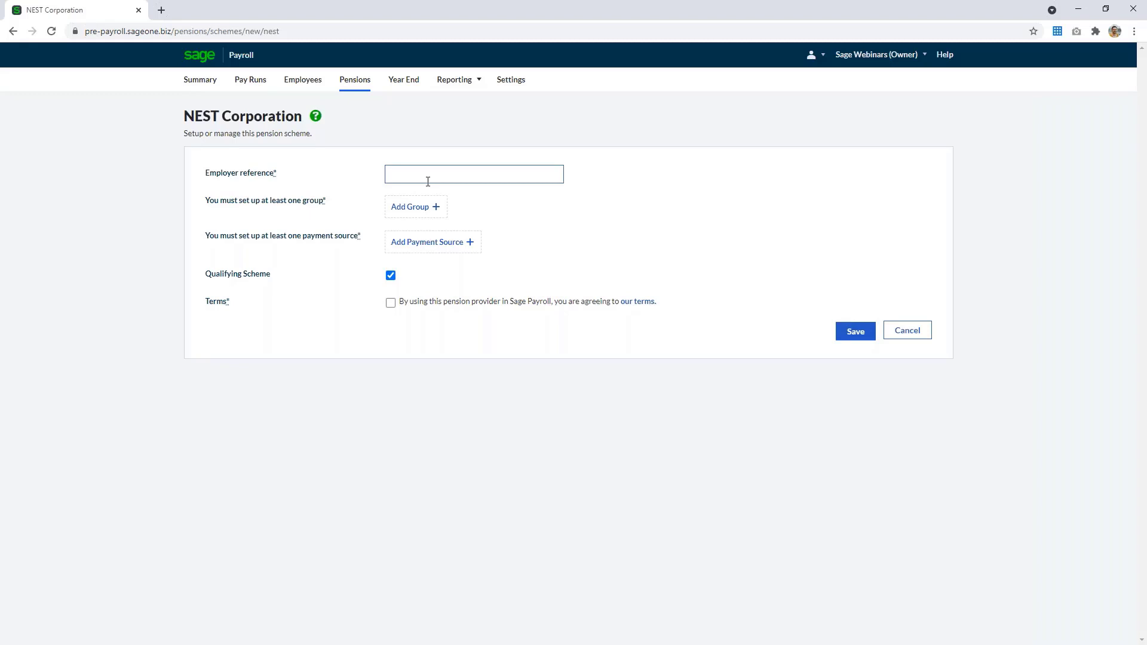
type("EMP123456789")
left_click(495, 204)
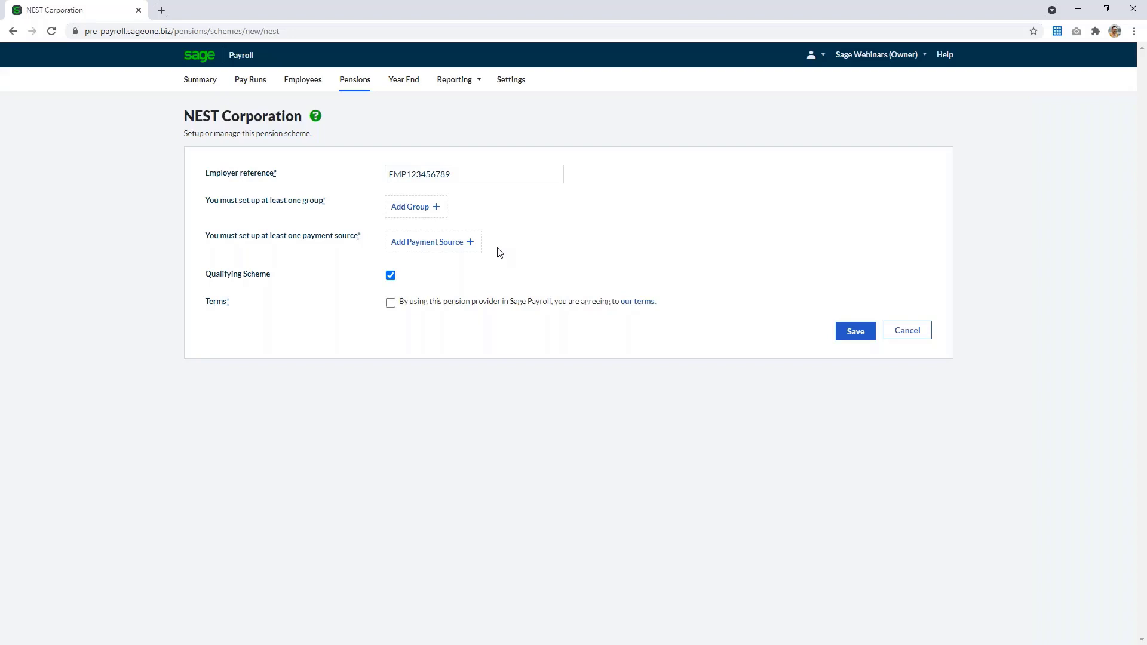
Add a pension group named Group 1 with earnings basis % Apply To Qualifying Earnings
left_click(475, 208)
left_click(558, 160)
type("Grou")
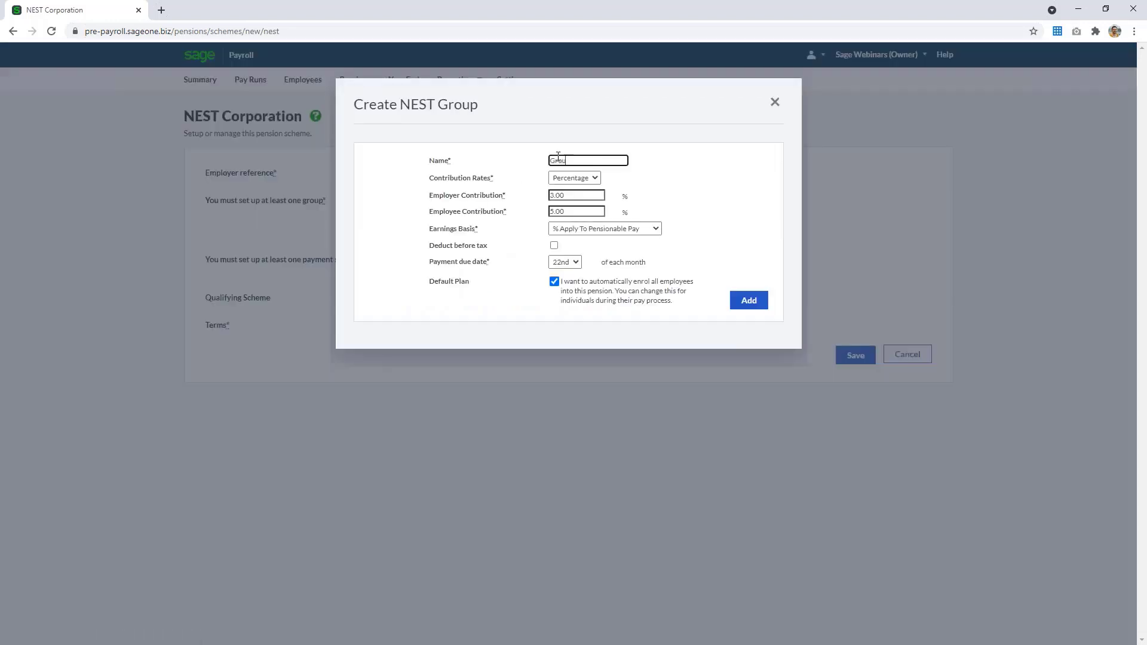
type("p 1")
left_click(637, 231)
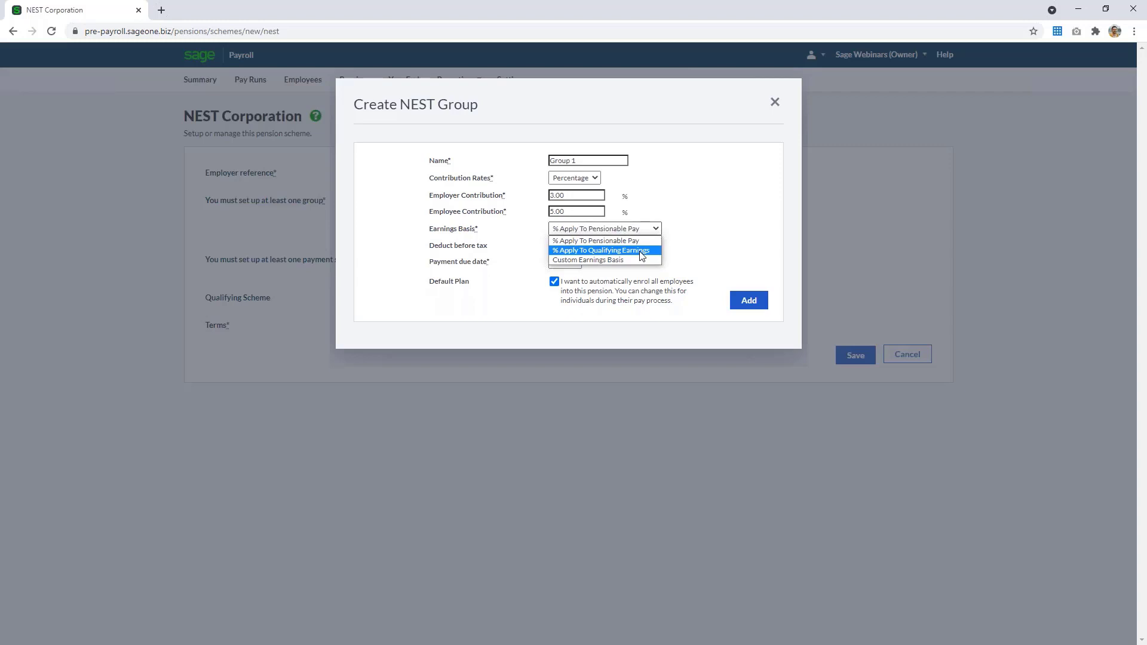
left_click(641, 255)
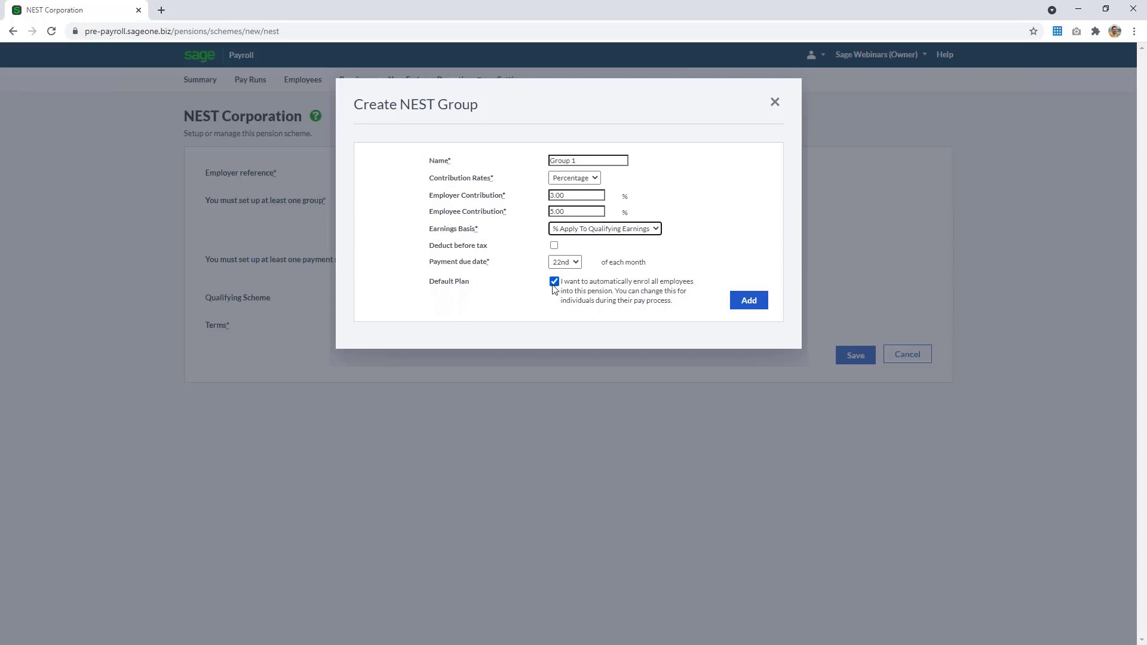
left_click(749, 301)
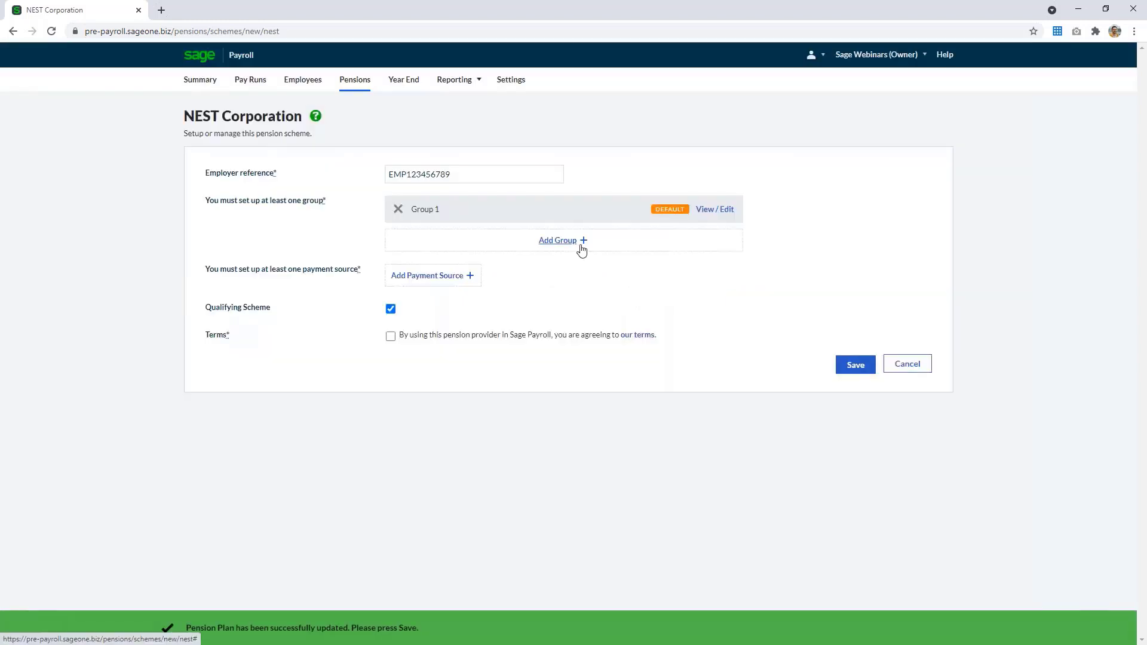
Add a default payment source named Source 1, accept the provider terms, and save the pension scheme
left_click(459, 281)
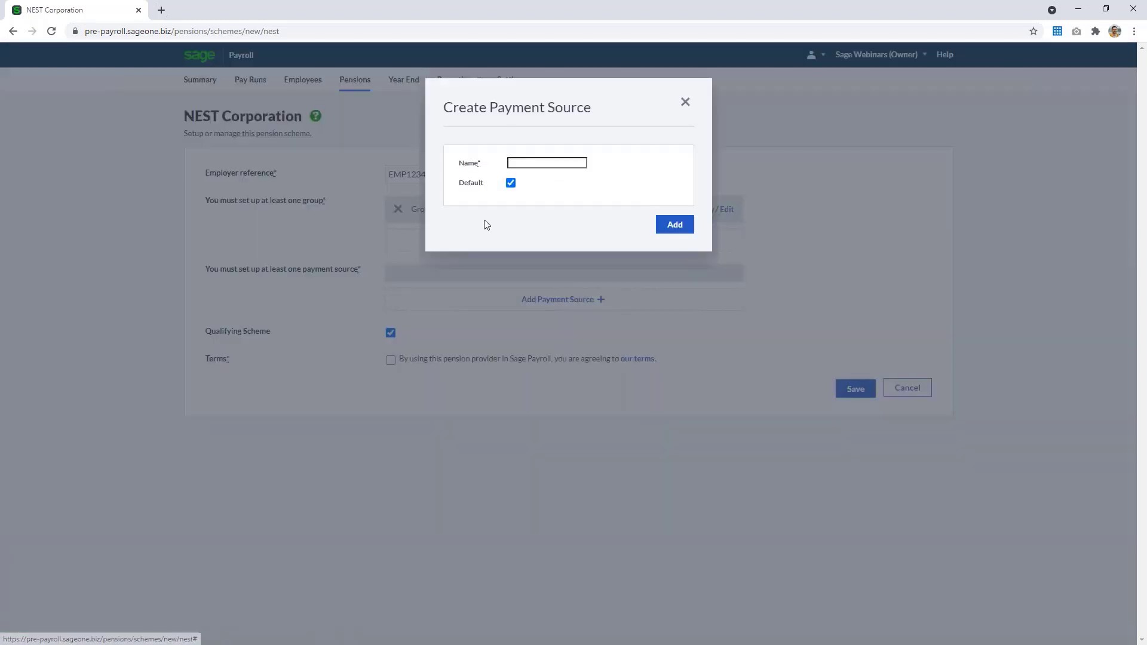
left_click(525, 163)
type("Source 1")
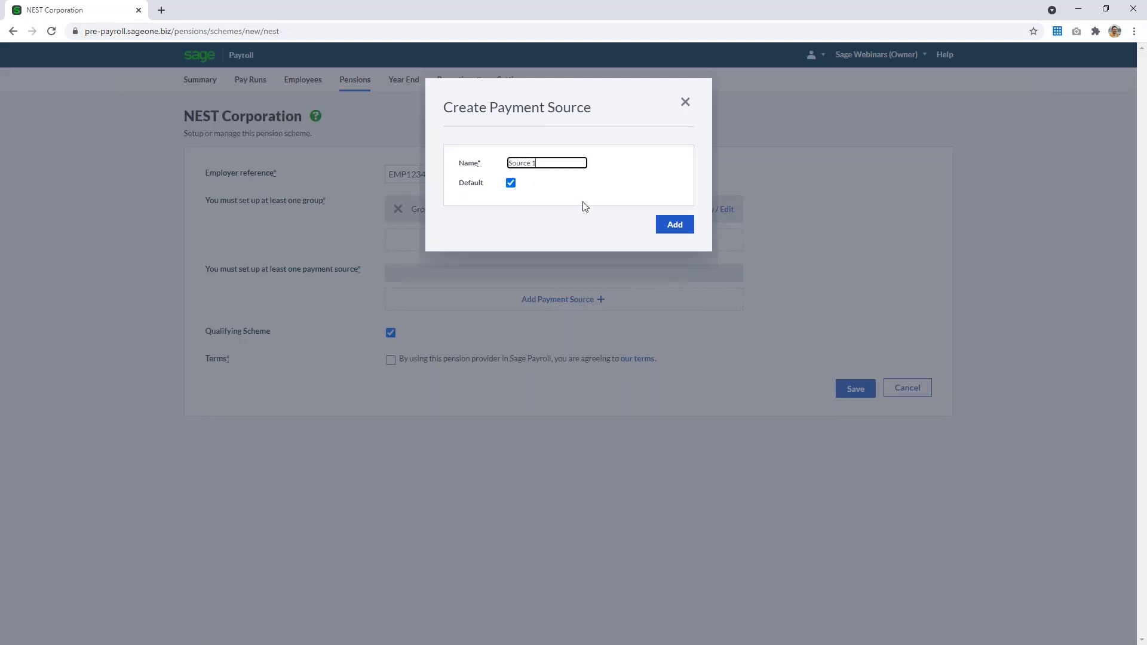
left_click(672, 224)
left_click(390, 371)
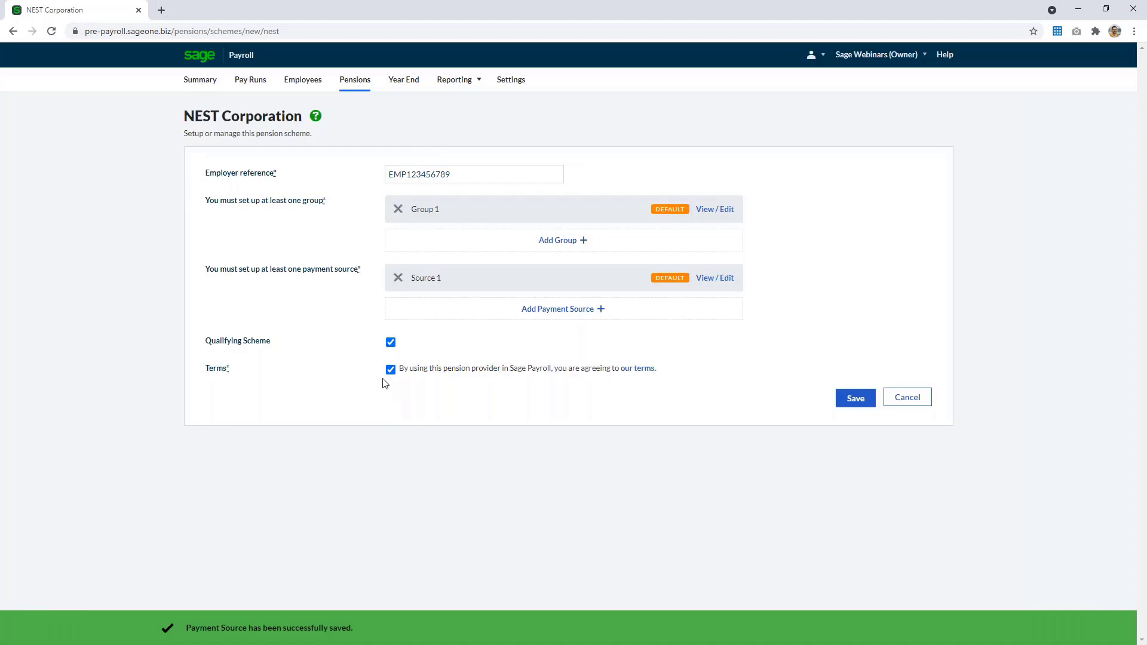
left_click(854, 399)
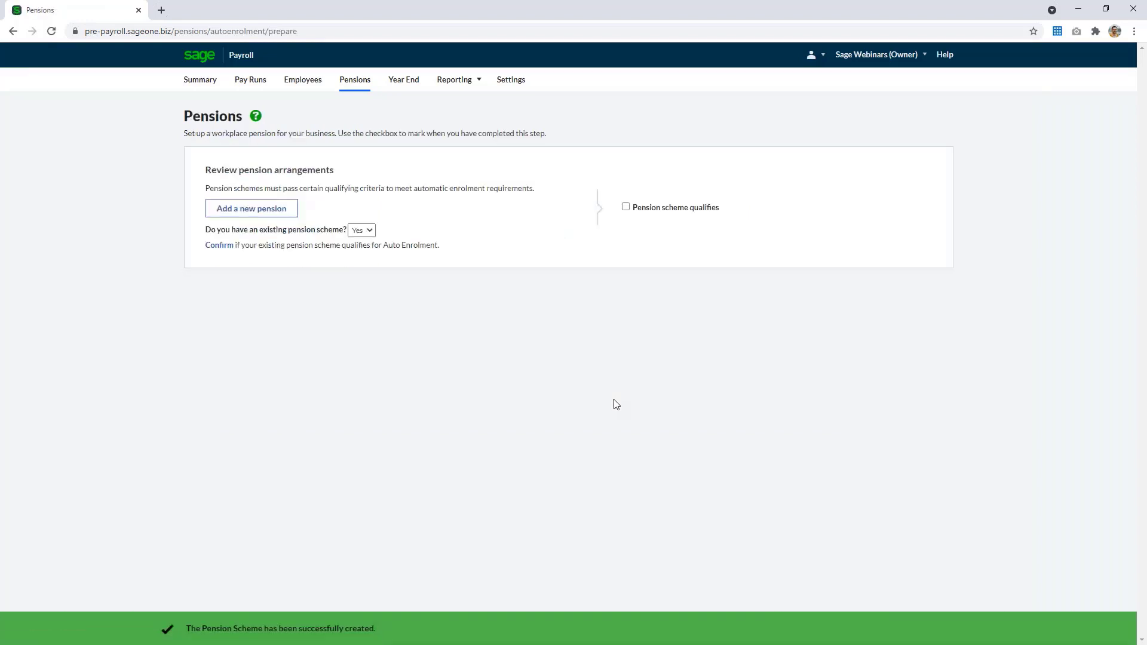
Mark the pension scheme as qualifying and tick off the Set up employer pensions checklist item on the payroll summary
left_click(626, 207)
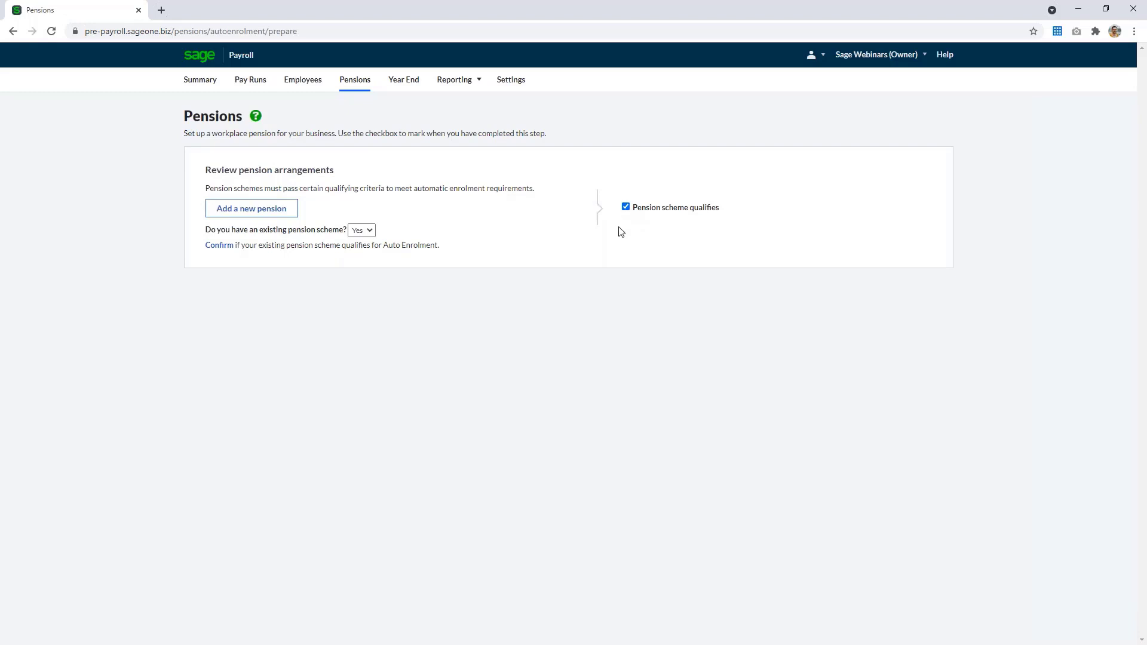
left_click(352, 83)
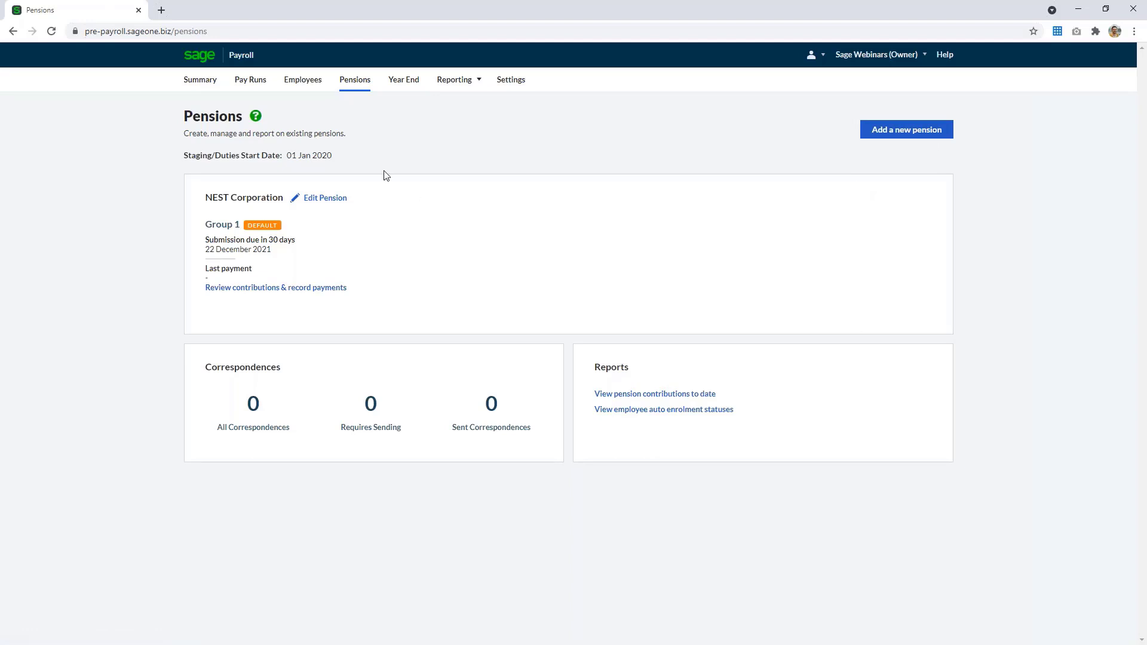
left_click(189, 83)
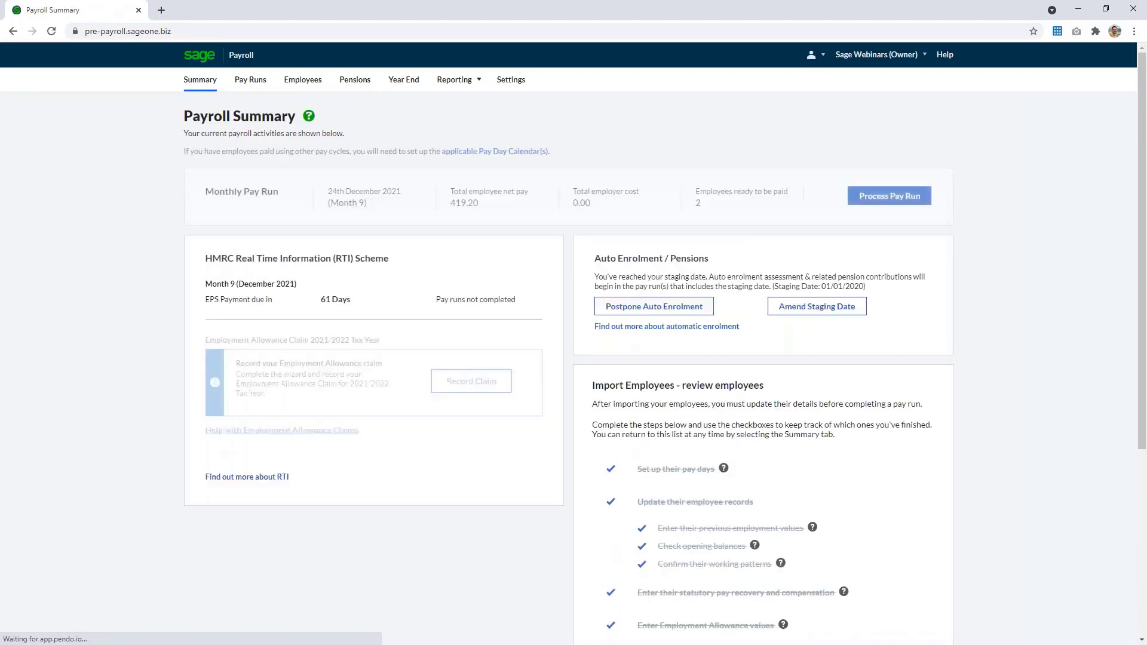
scroll(611, 422, "down", 6)
left_click(610, 421)
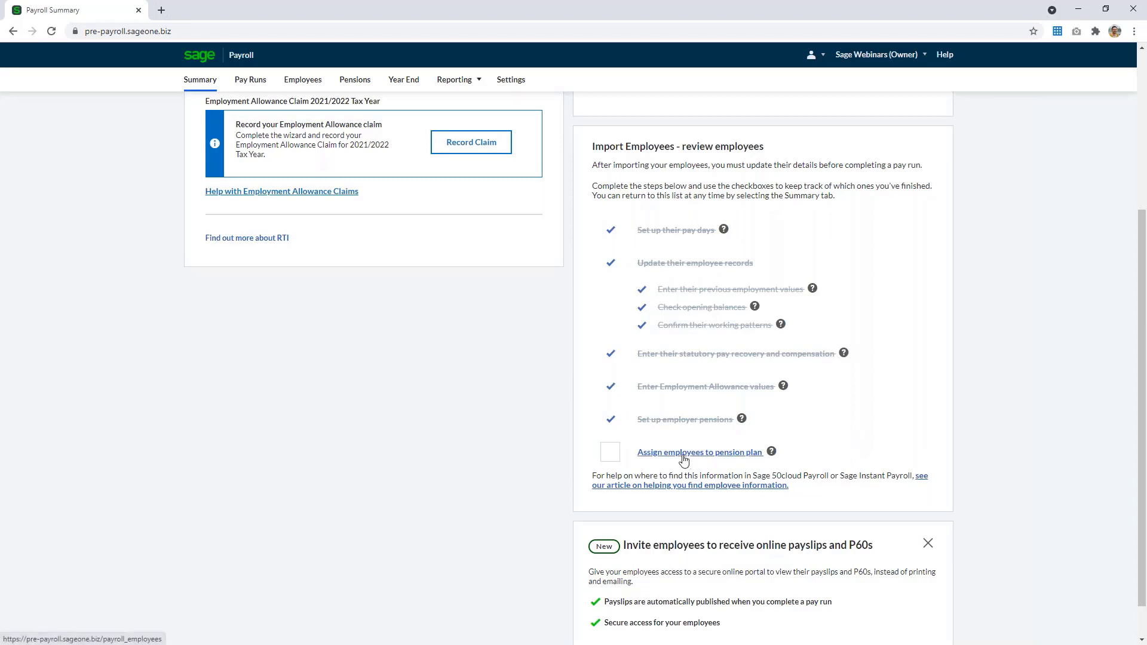
Edit Employee One's workplace pension and set the status to Enrolled, reviewing the status definitions
scroll(683, 460, "up", 4)
left_click(282, 81)
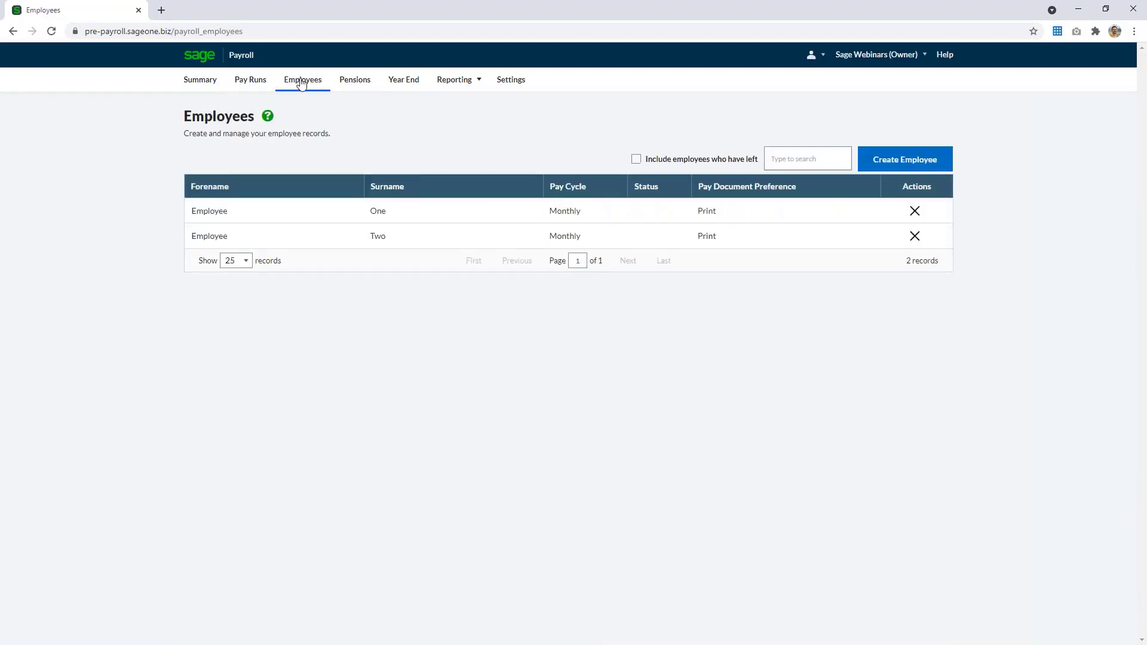
left_click(572, 216)
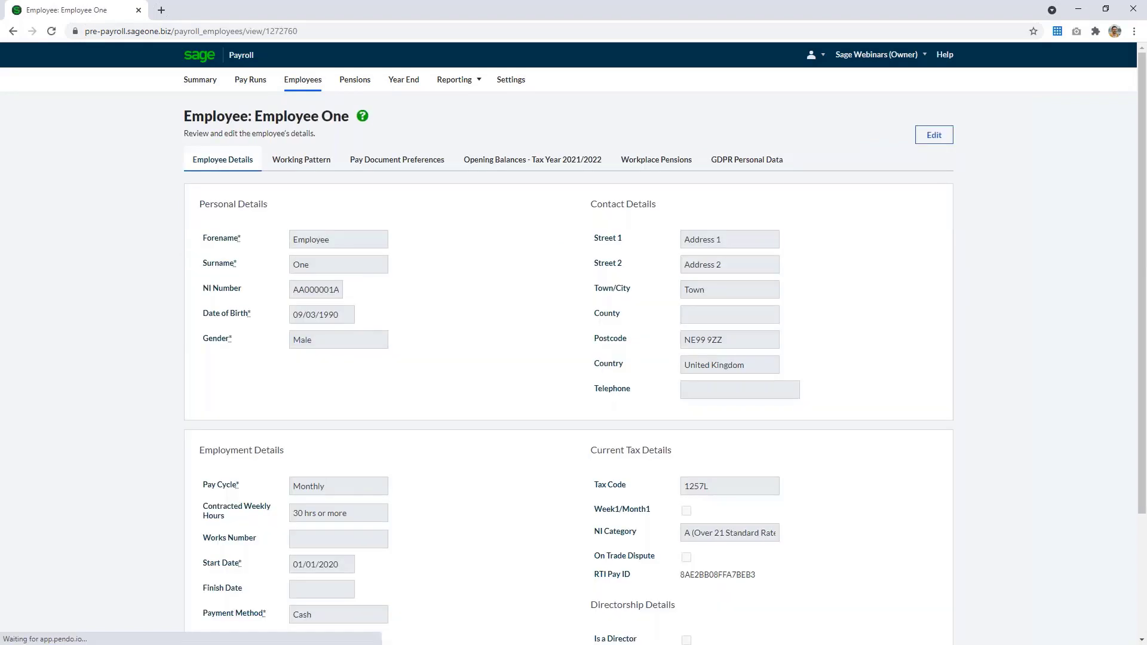
left_click(644, 166)
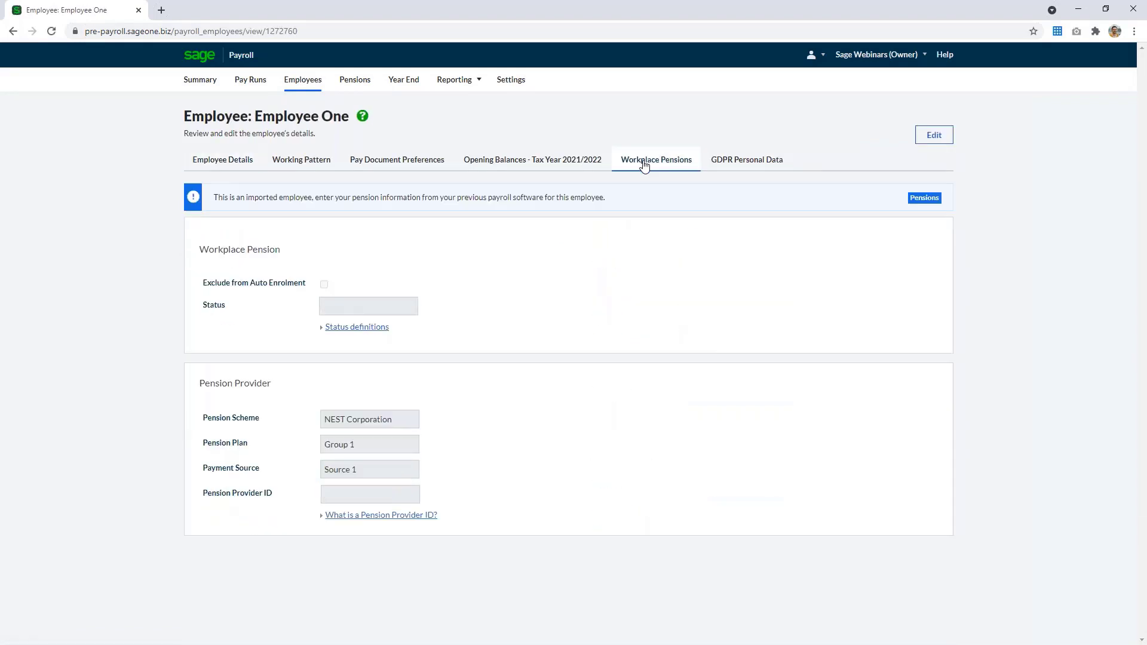
left_click(930, 137)
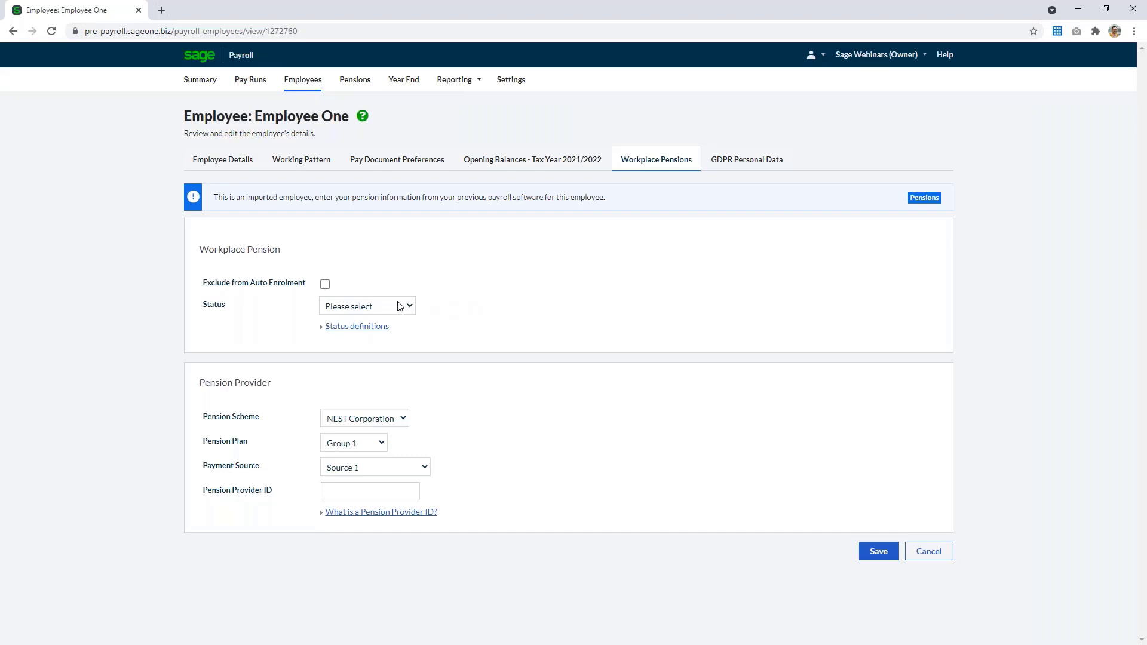
left_click(415, 308)
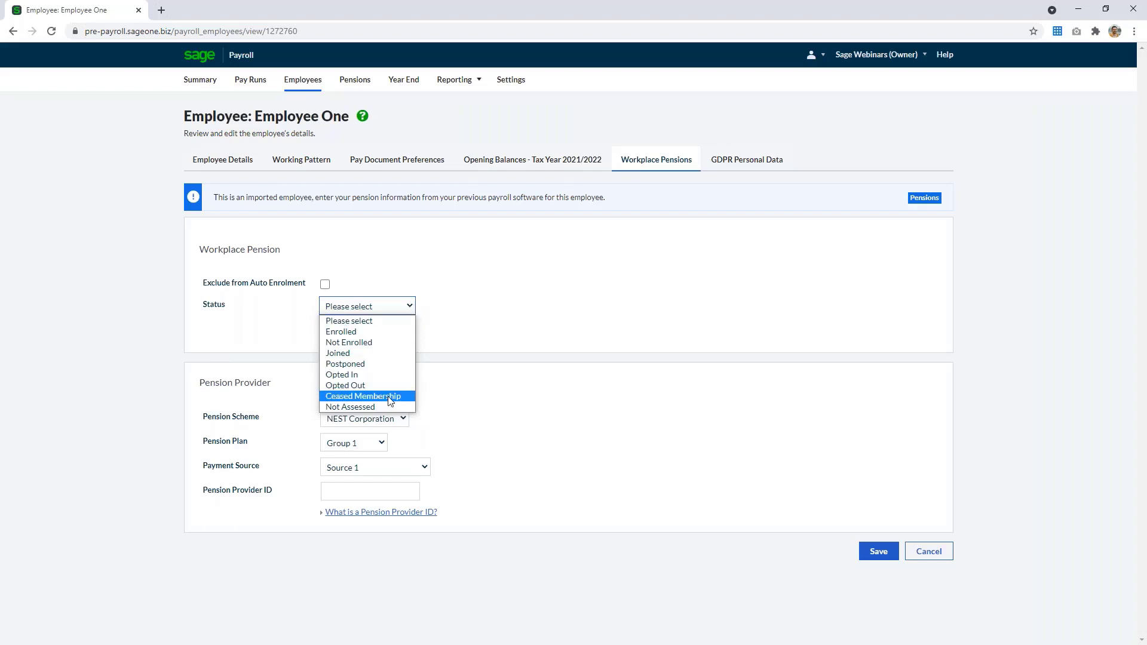
left_click(399, 333)
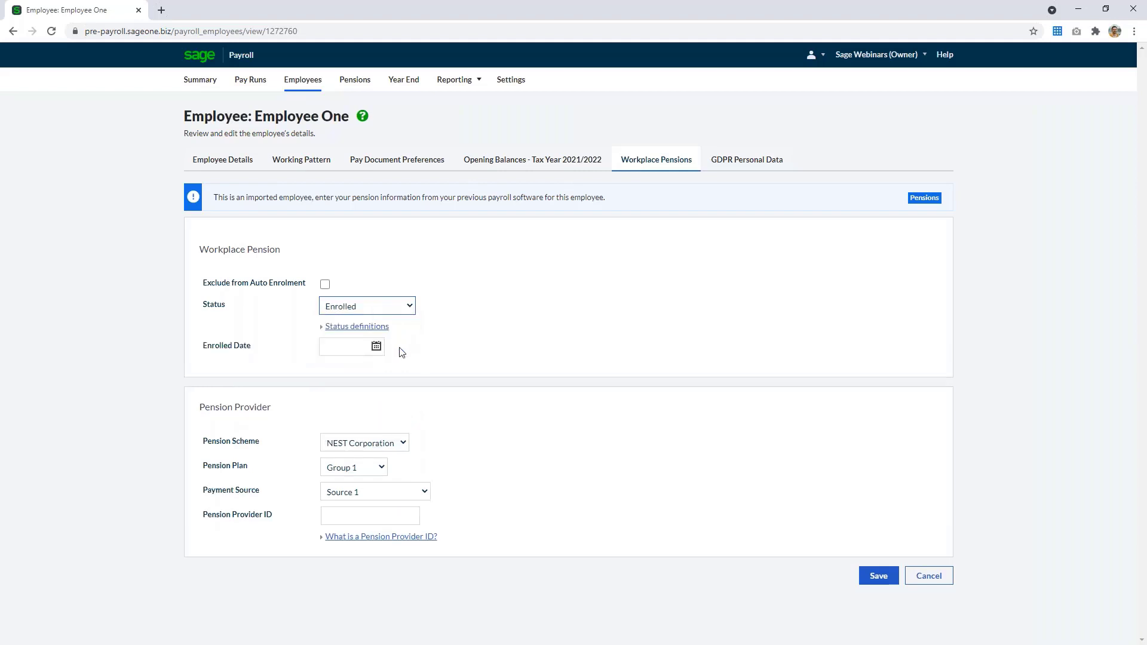
left_click(337, 328)
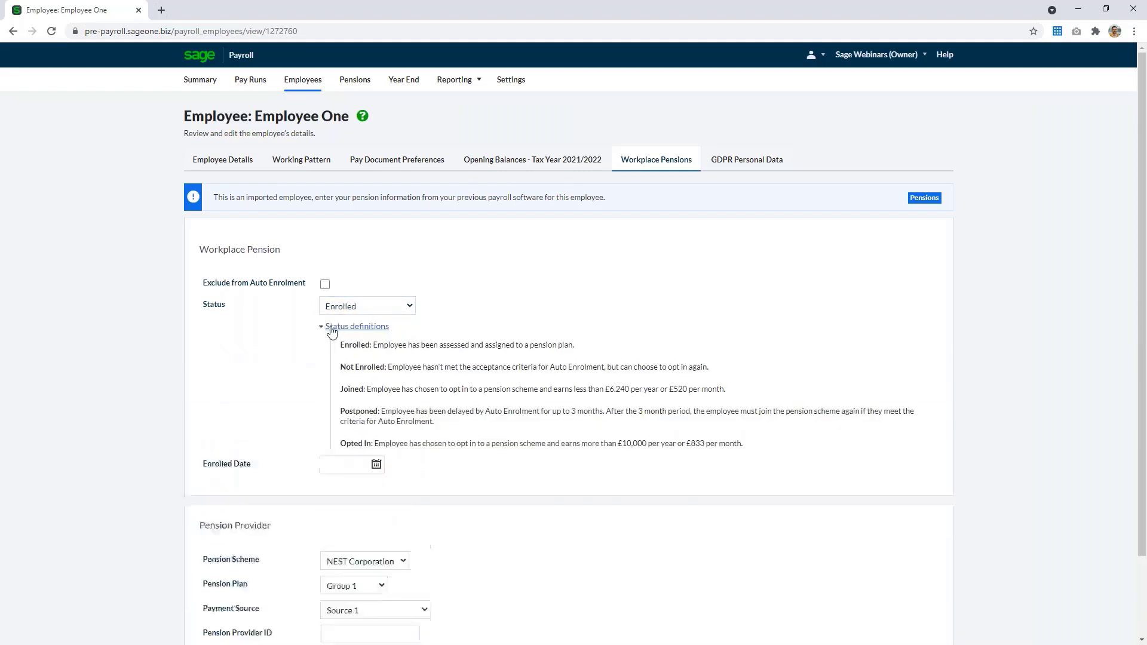
left_click(357, 329)
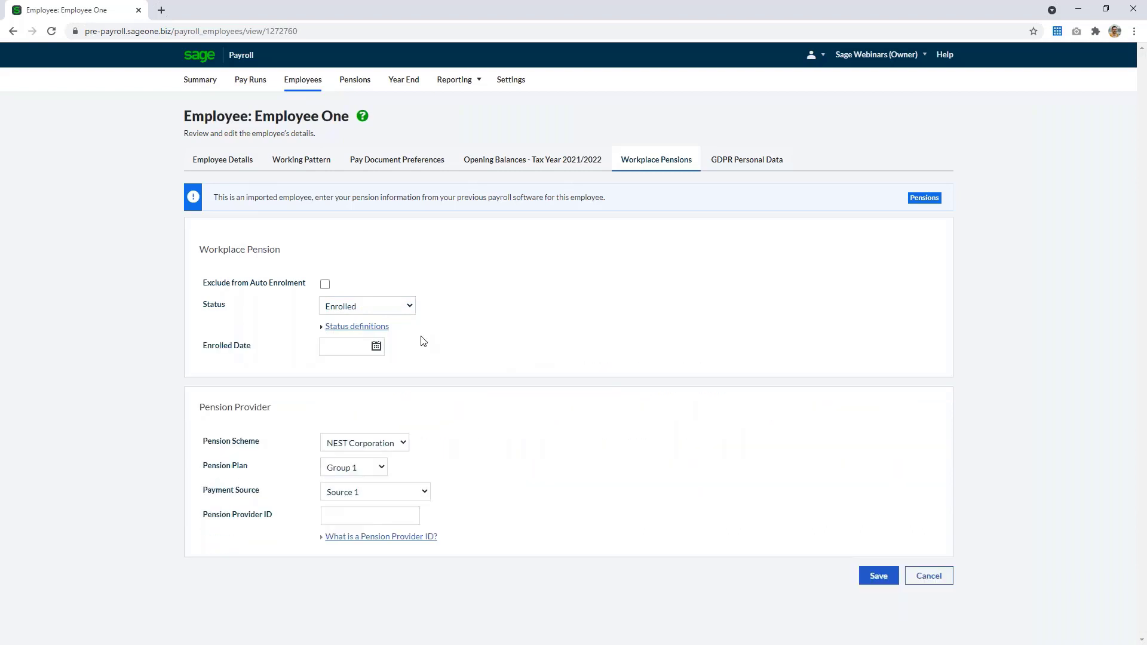
Set Employee One's enrolled date to 01/01/2020, keep the NEST Corporation scheme, and save the workplace pension
left_click(361, 346)
type("01/01")
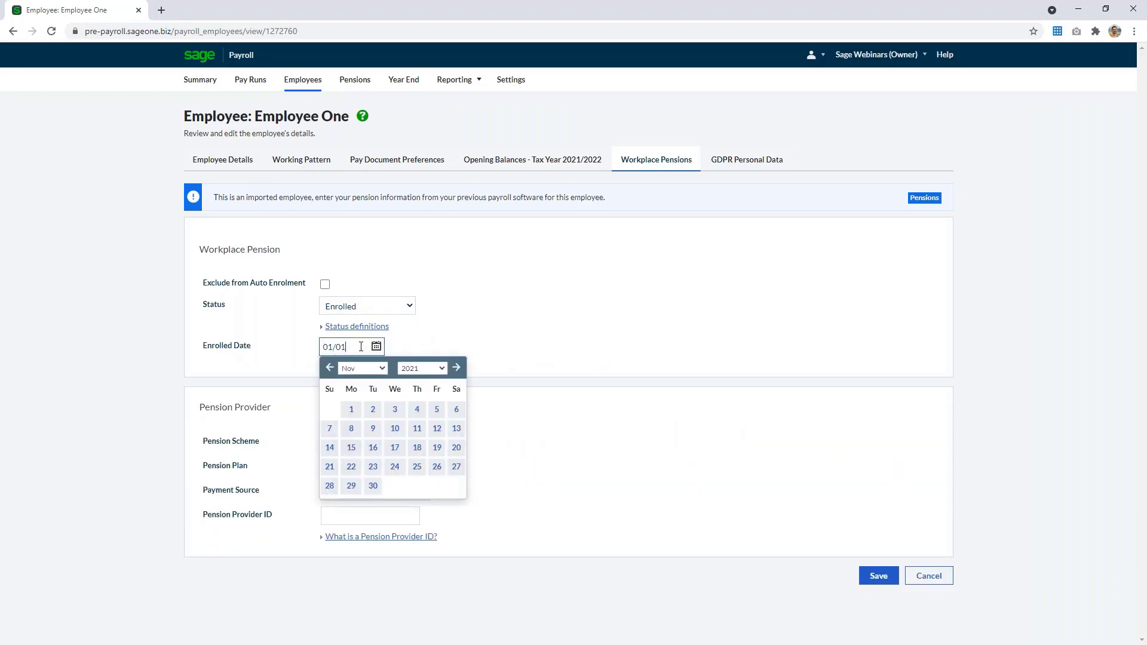
type("/2020")
left_click(600, 329)
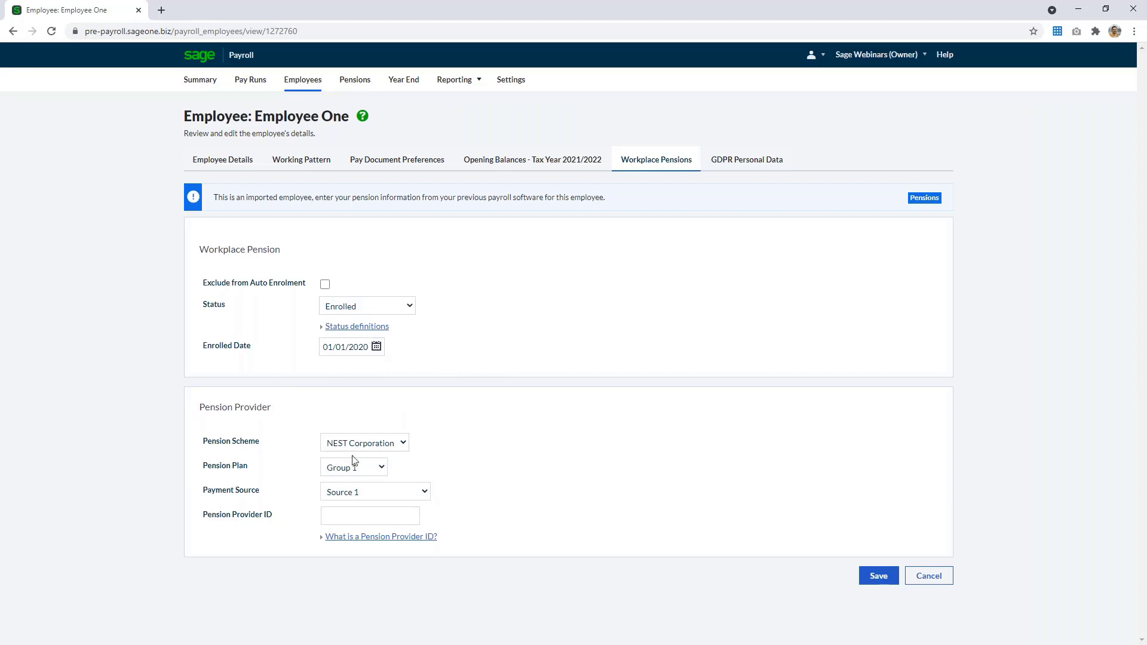
left_click(402, 450)
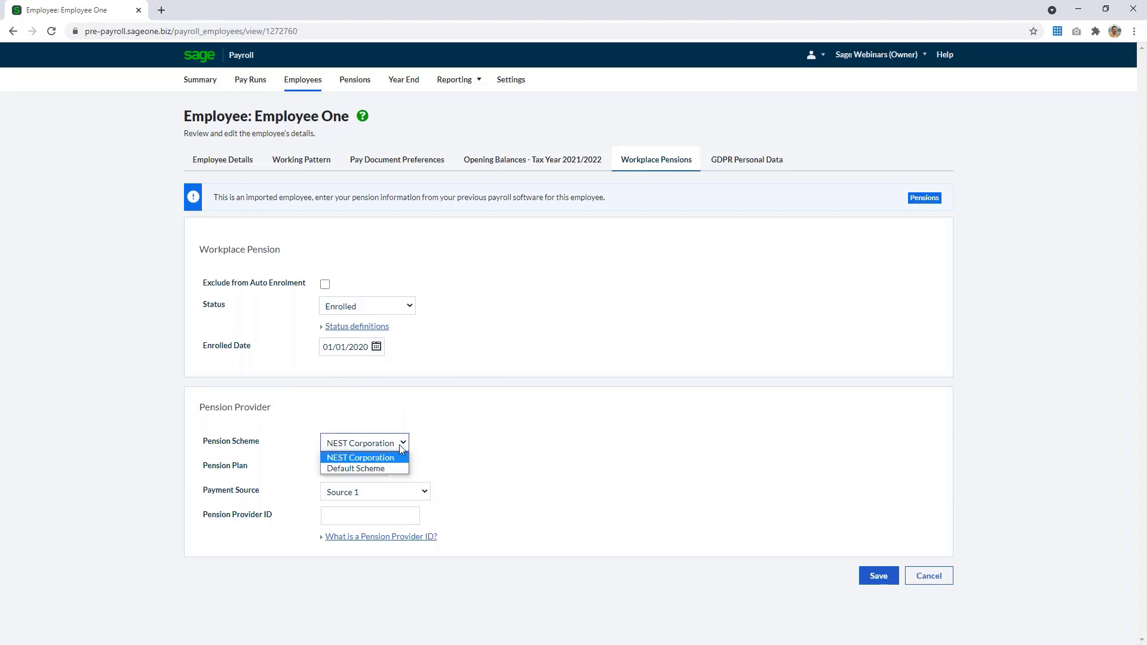
left_click(402, 448)
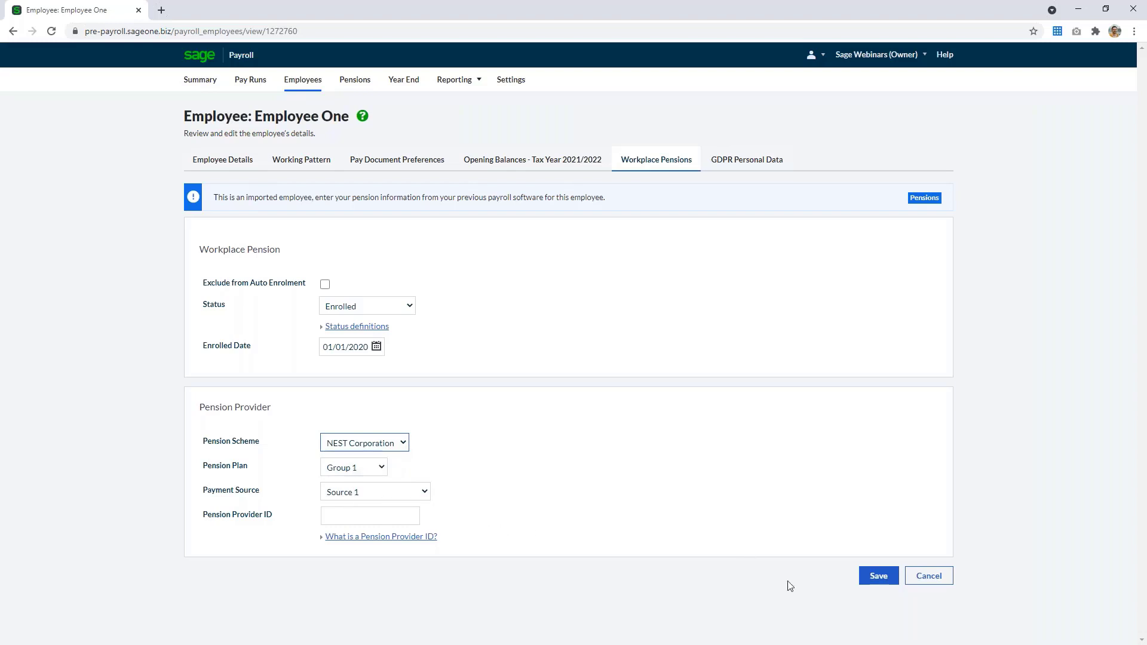
left_click(875, 578)
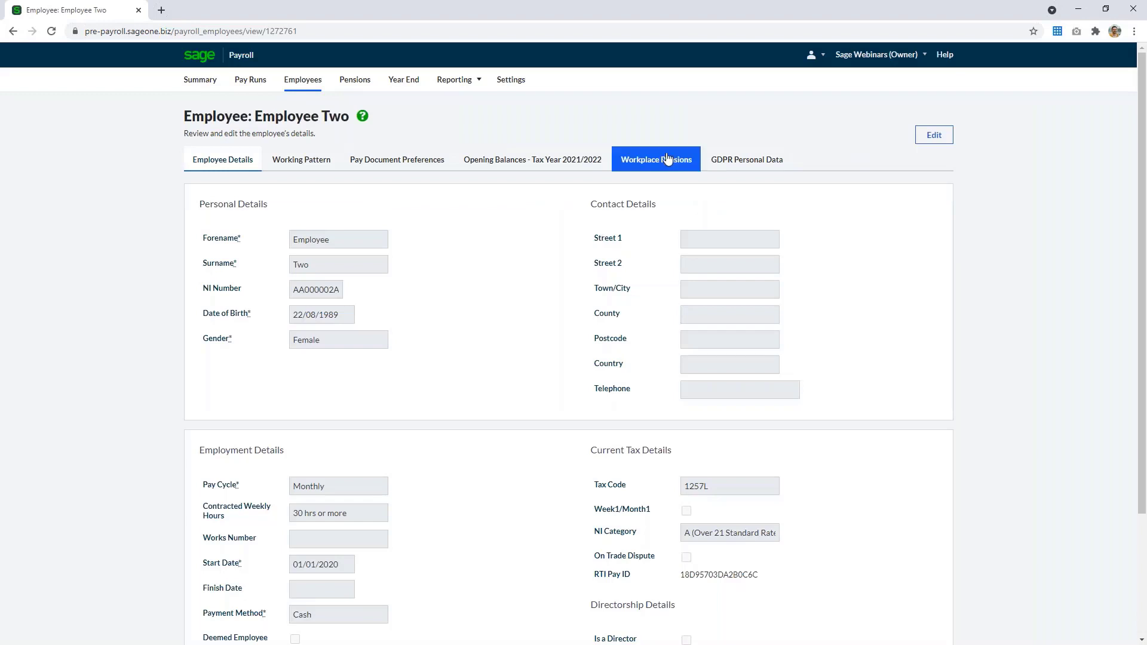
Edit Employee Two's workplace pension, set the status to Enrolled with enrolled date 01/01/2020, and save
left_click(667, 158)
left_click(934, 135)
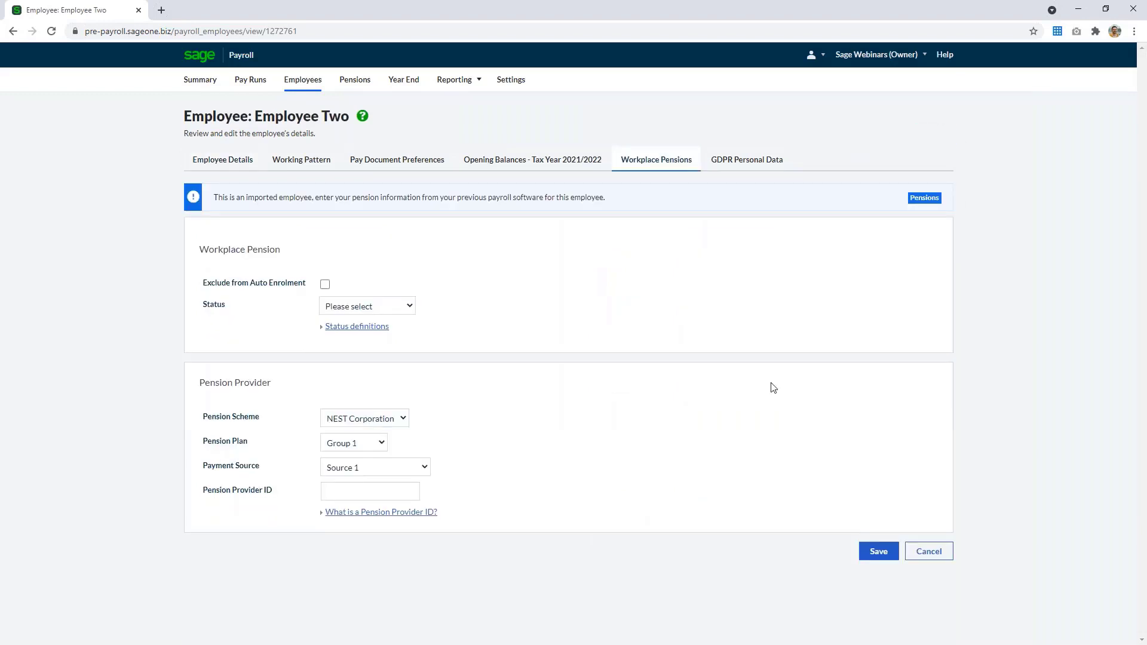
left_click(369, 308)
left_click(366, 332)
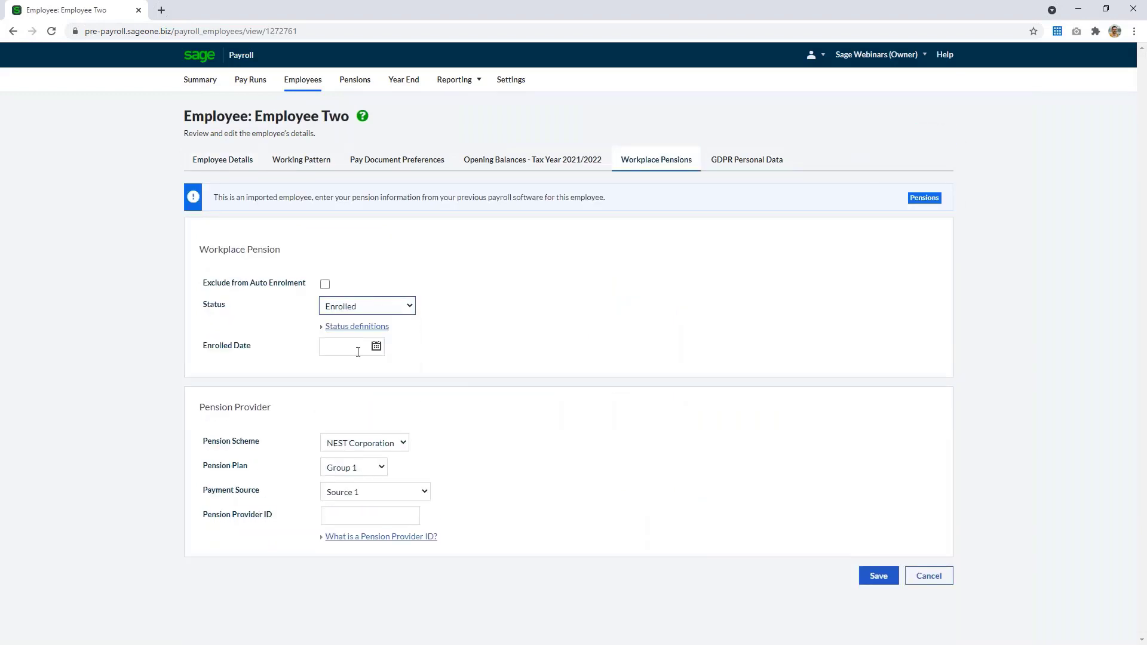
left_click(358, 352)
type("01/01/2")
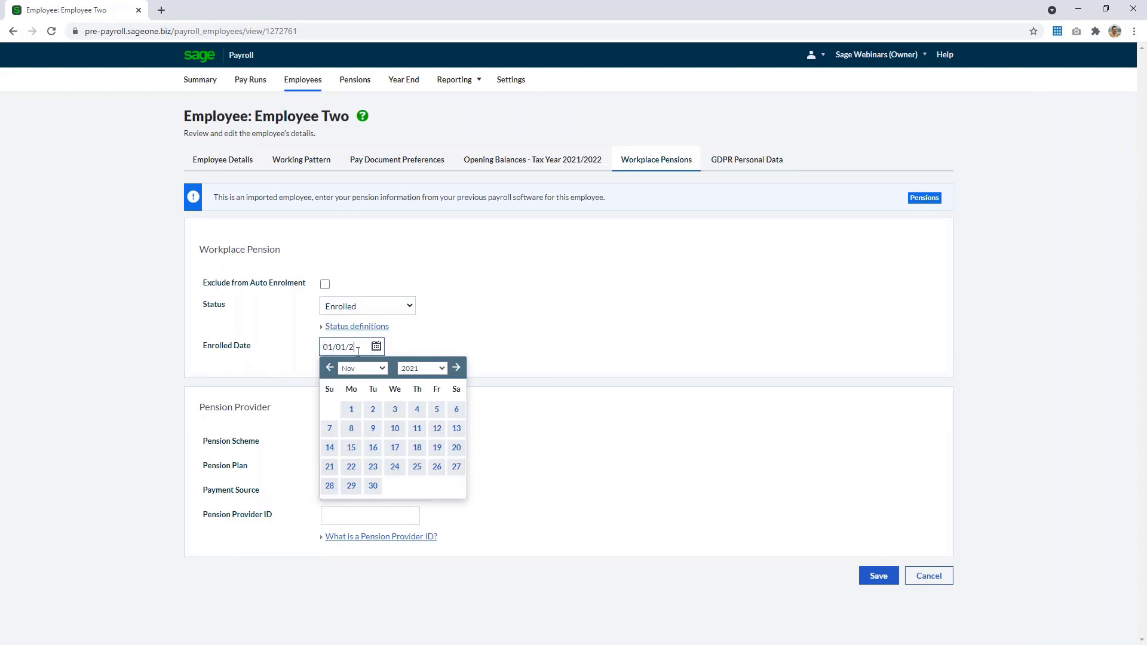
type("020")
left_click(579, 345)
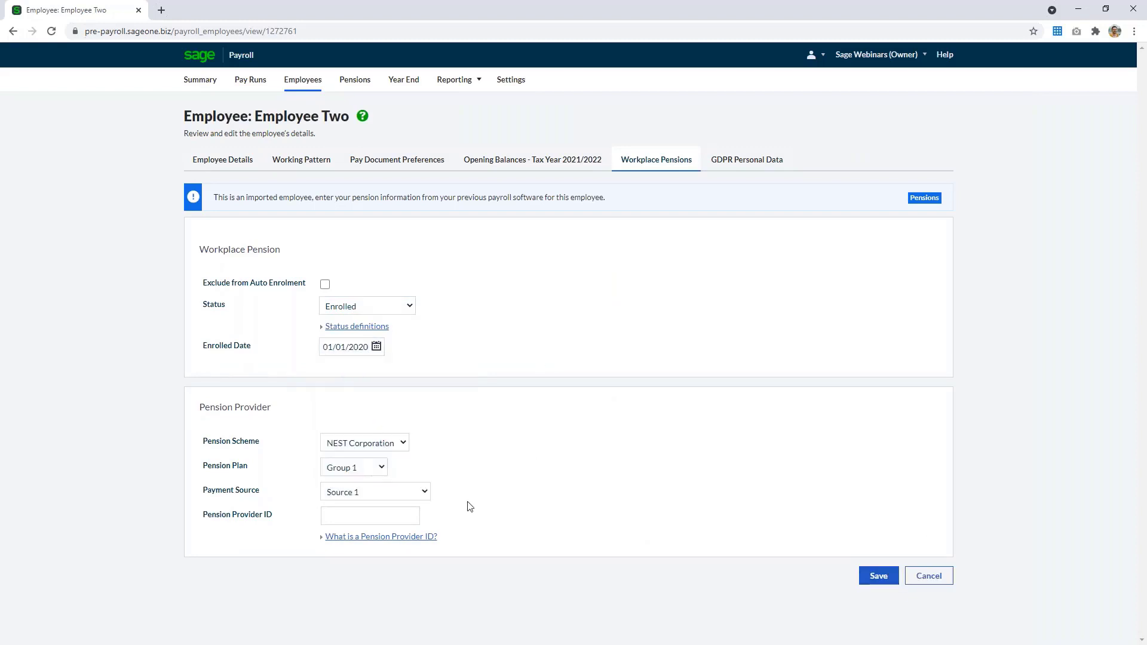
left_click(873, 581)
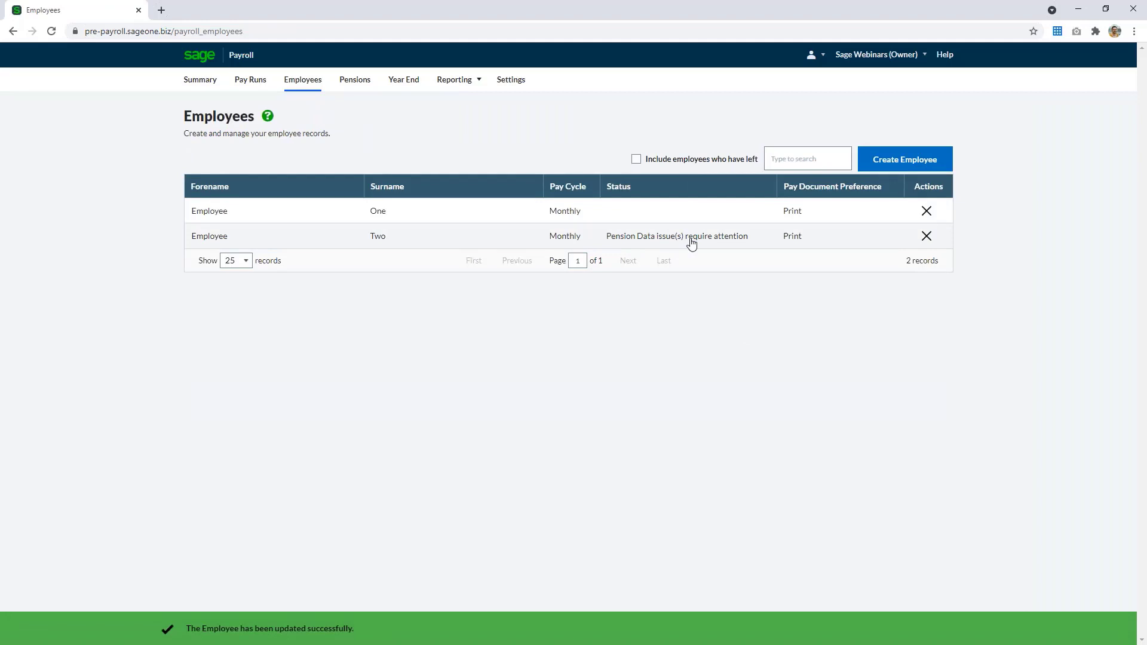
Review Employee Two's pension data issues, then tick off the Assign employees to pension plan checklist item on the payroll summary
left_click(691, 242)
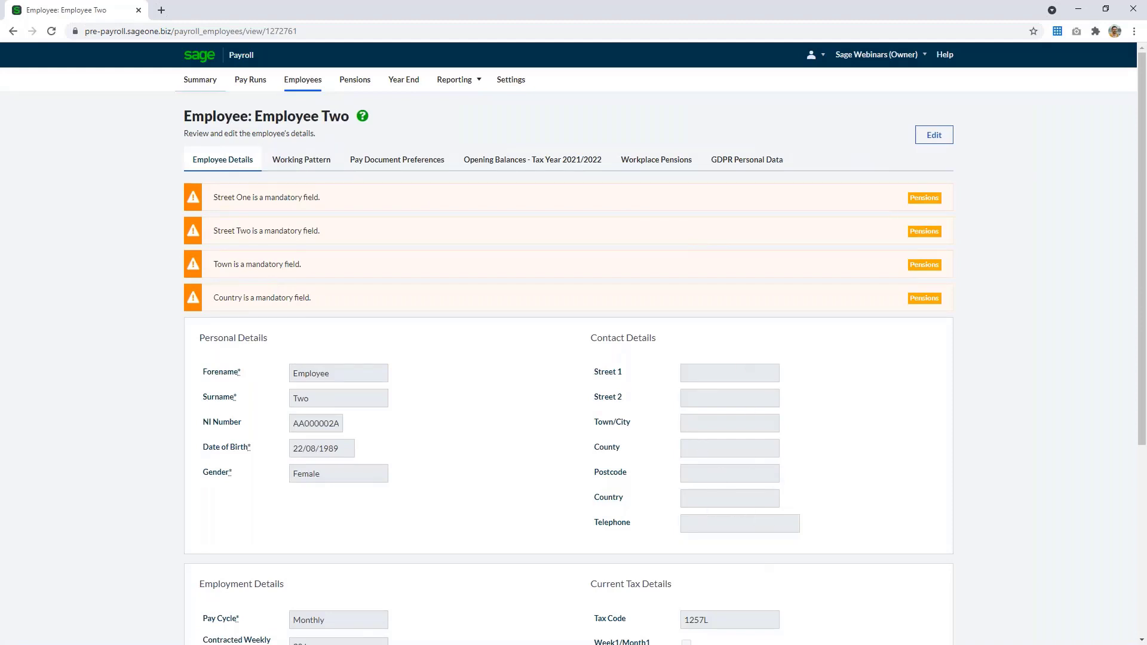
left_click(200, 79)
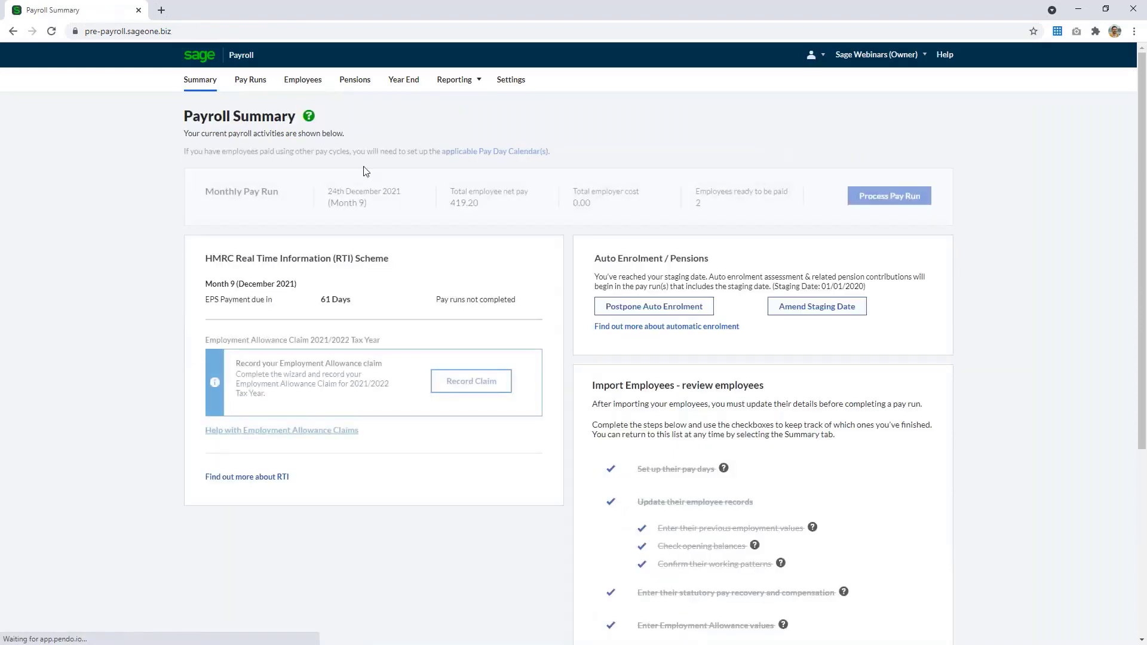
scroll(615, 443, "down", 5)
left_click(610, 409)
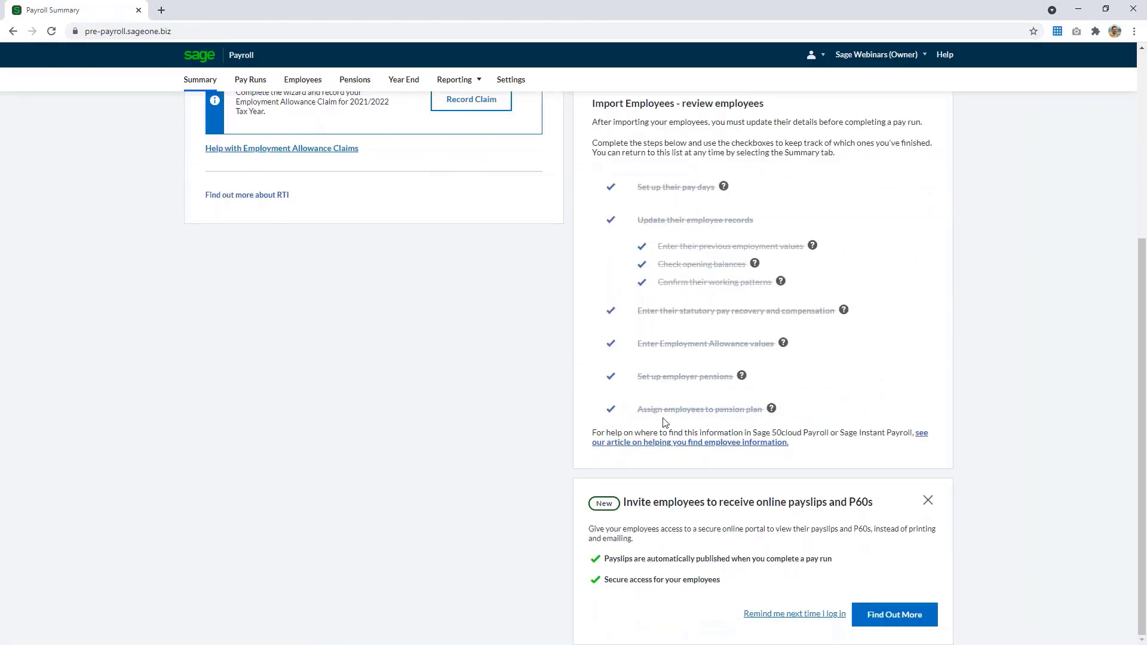
scroll(875, 432, "up", 5)
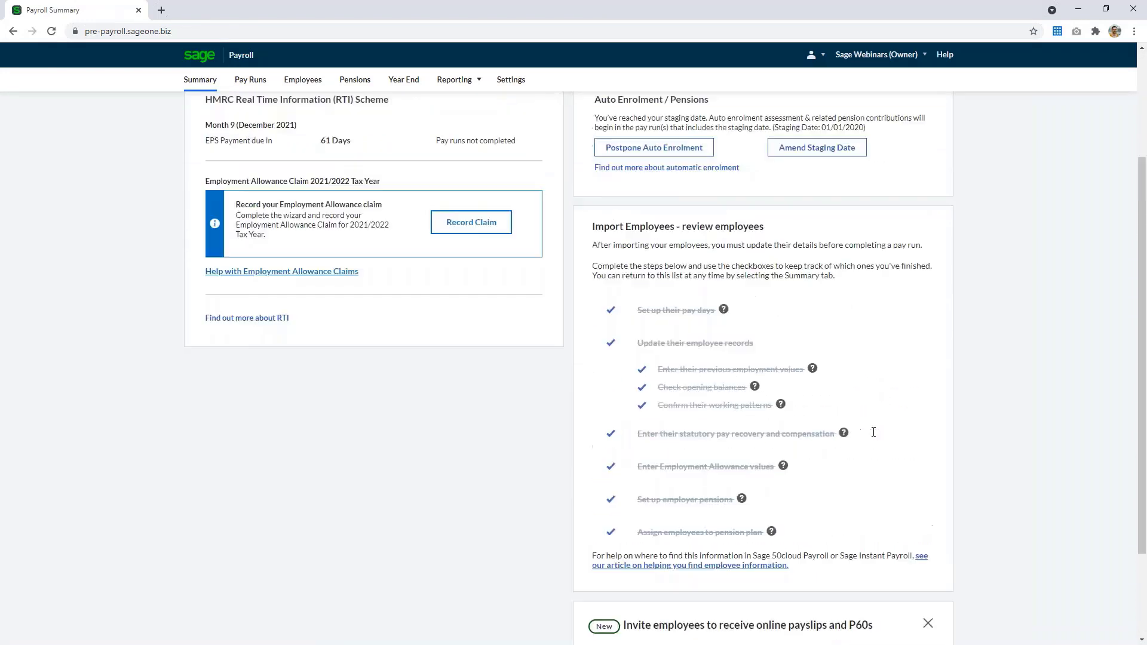